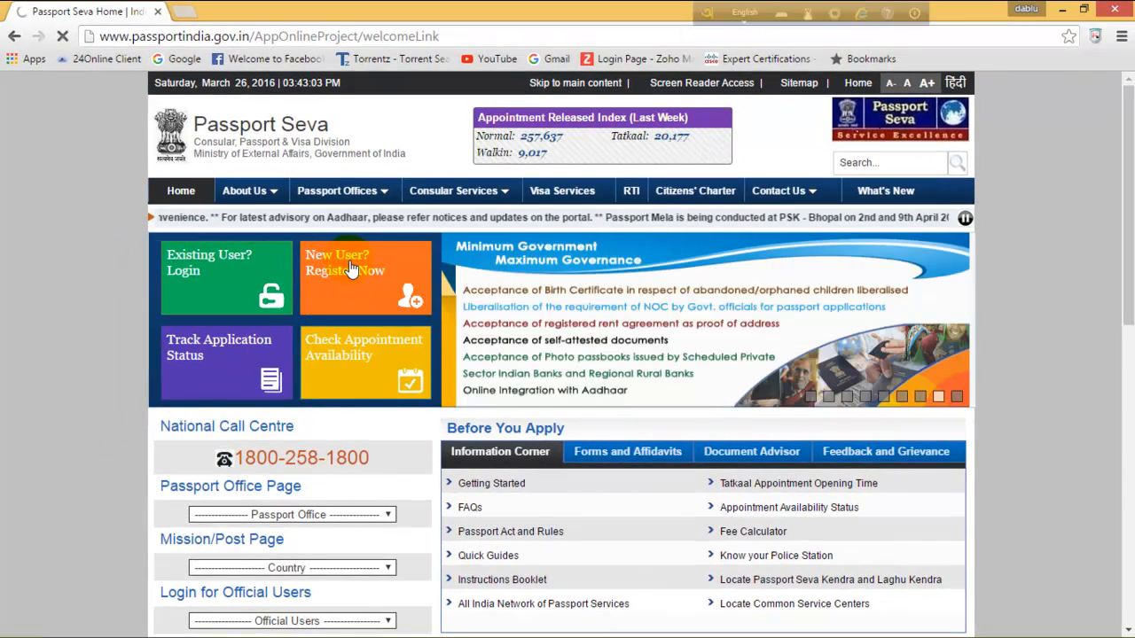
Open the New User registration form and choose Kolkata as the Passport Office.
{"action": "left_click", "coordinate": [351, 269]}
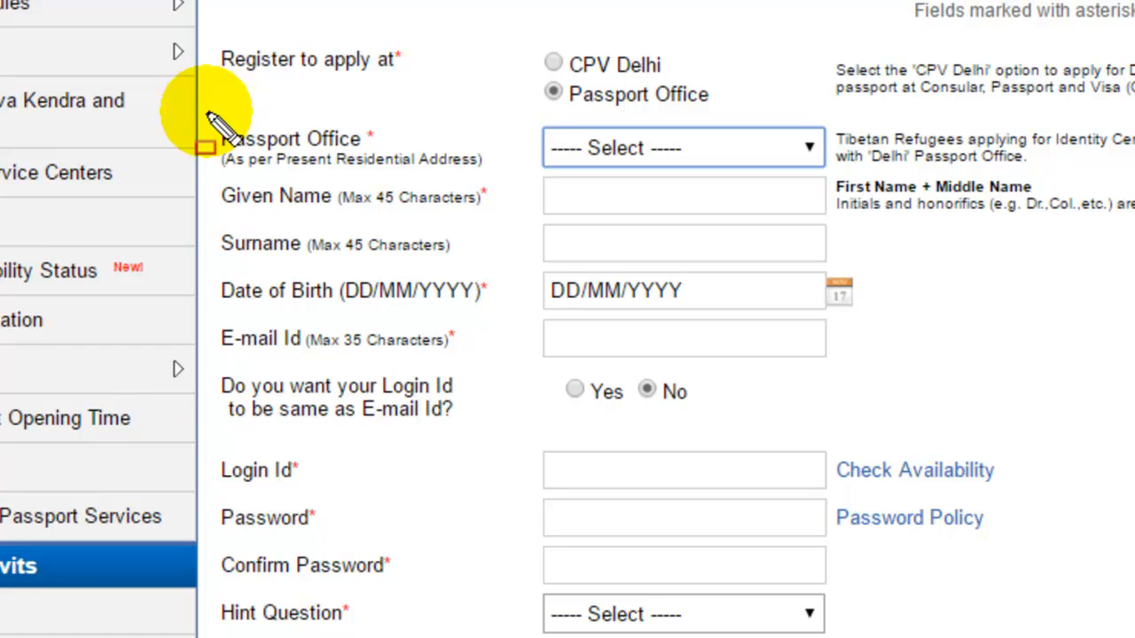
{"action": "mouse_move", "coordinate": [206, 109]}
{"action": "left_mouse_down"}
{"action": "mouse_move", "coordinate": [221, 188]}
{"action": "mouse_move", "coordinate": [445, 221]}
{"action": "left_mouse_up"}
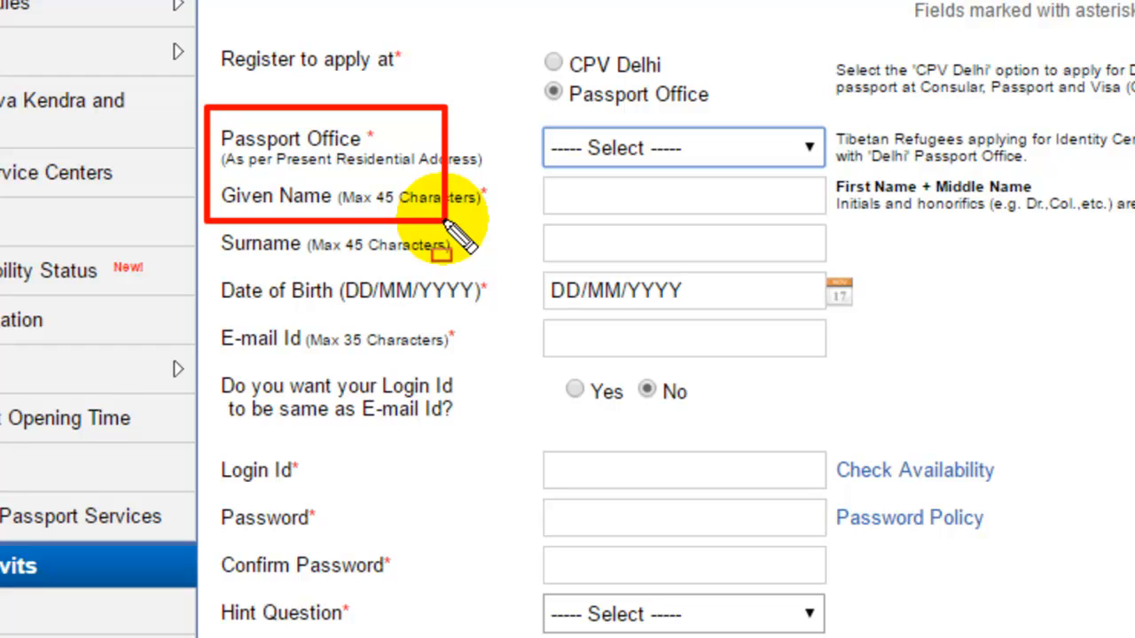
{"action": "mouse_move", "coordinate": [512, 104]}
{"action": "left_mouse_down"}
{"action": "mouse_move", "coordinate": [537, 189]}
{"action": "mouse_move", "coordinate": [862, 189]}
{"action": "left_mouse_up"}
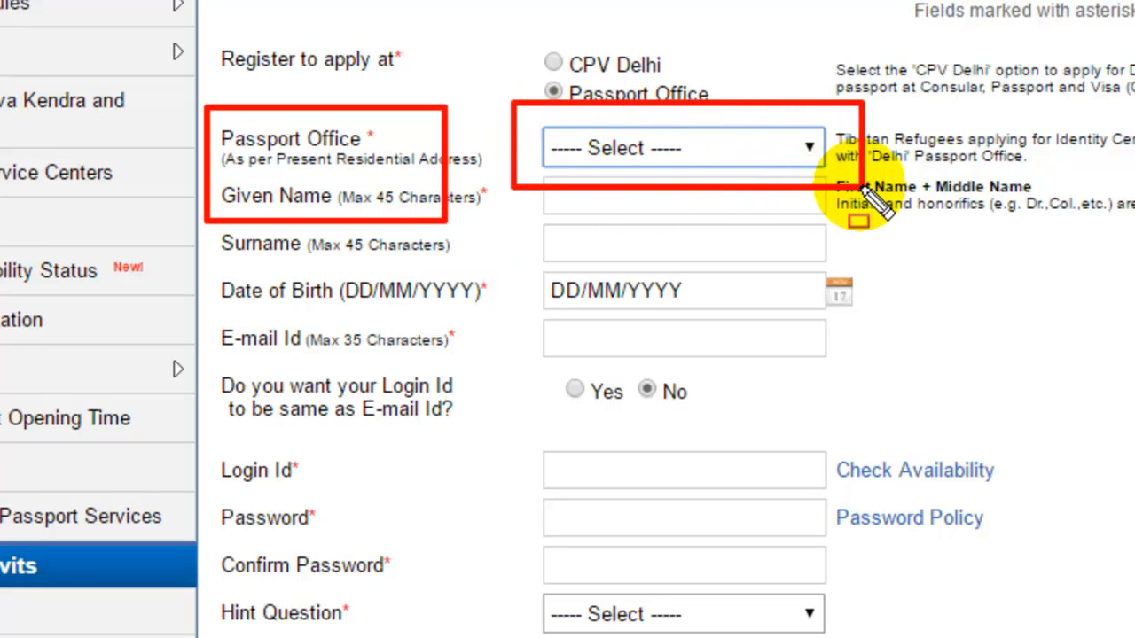
{"action": "key", "text": "Escape"}
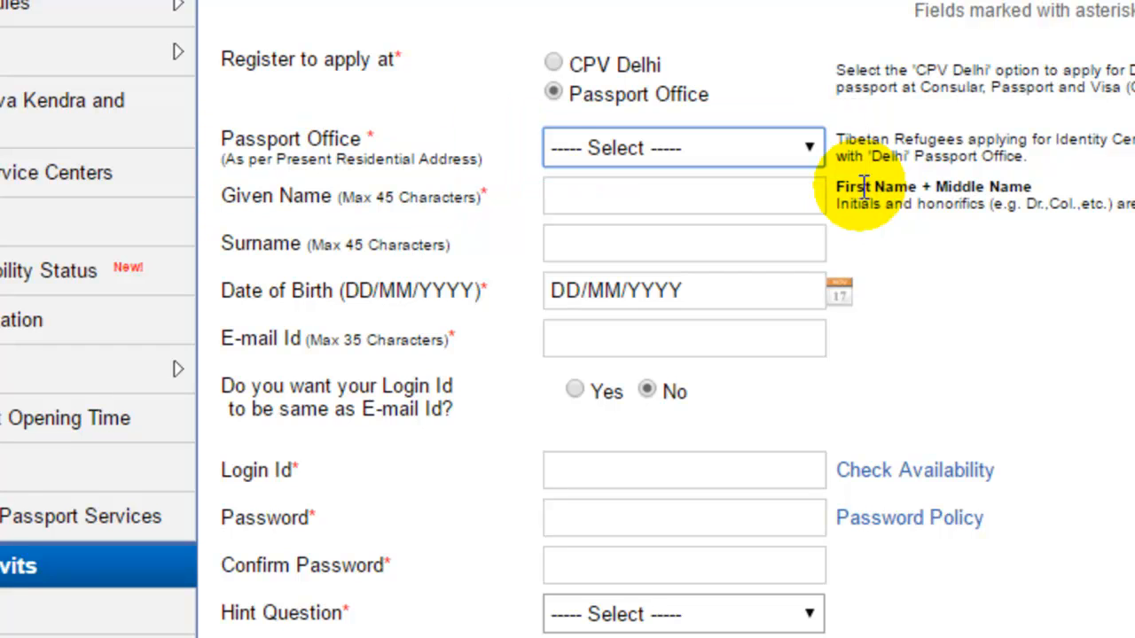
{"action": "left_click", "coordinate": [810, 144]}
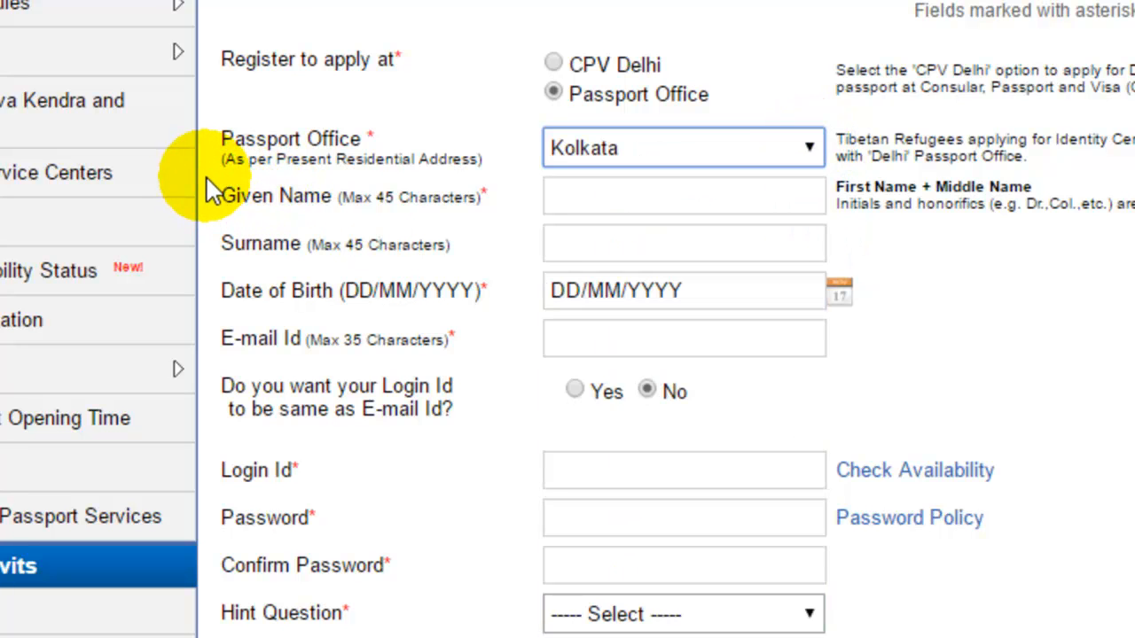
{"action": "left_click_drag", "start_coordinate": [206, 175], "coordinate": [252, 217]}
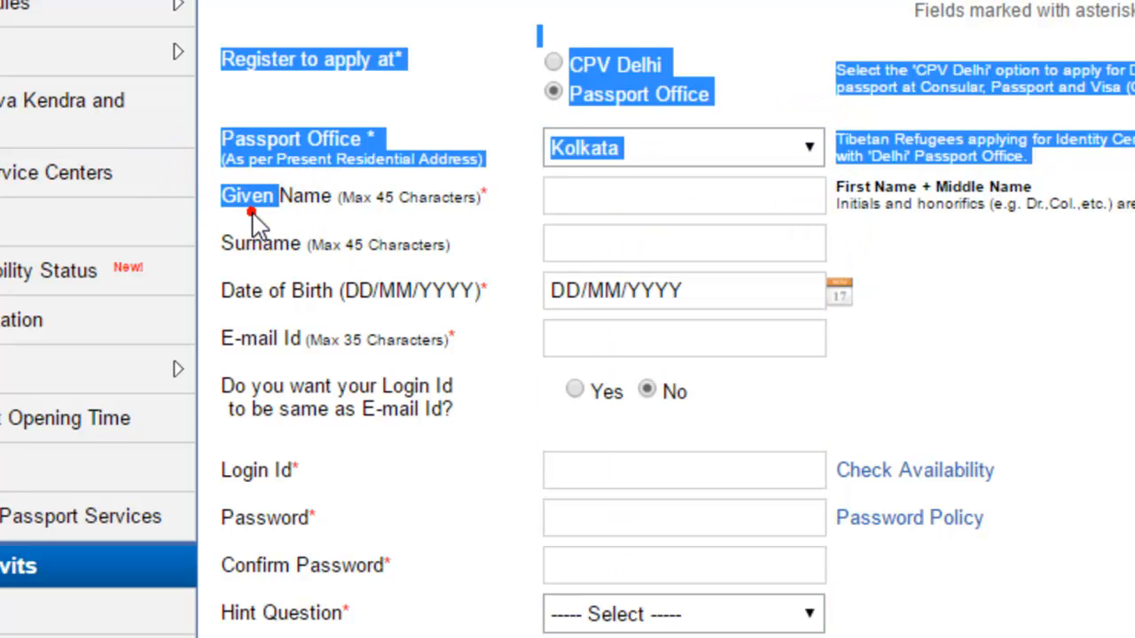
Enter the applicant's given name, replacing the lowercase entry with the saved suggestion.
{"action": "left_click", "coordinate": [257, 212]}
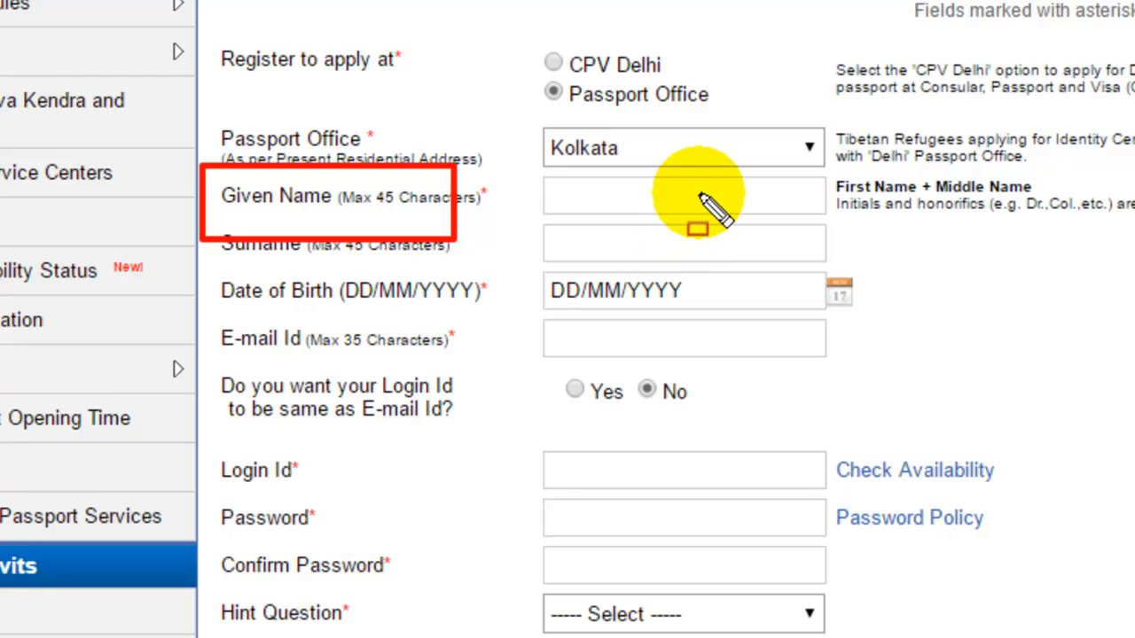
{"action": "key", "text": "Escape"}
{"action": "left_click", "coordinate": [702, 195]}
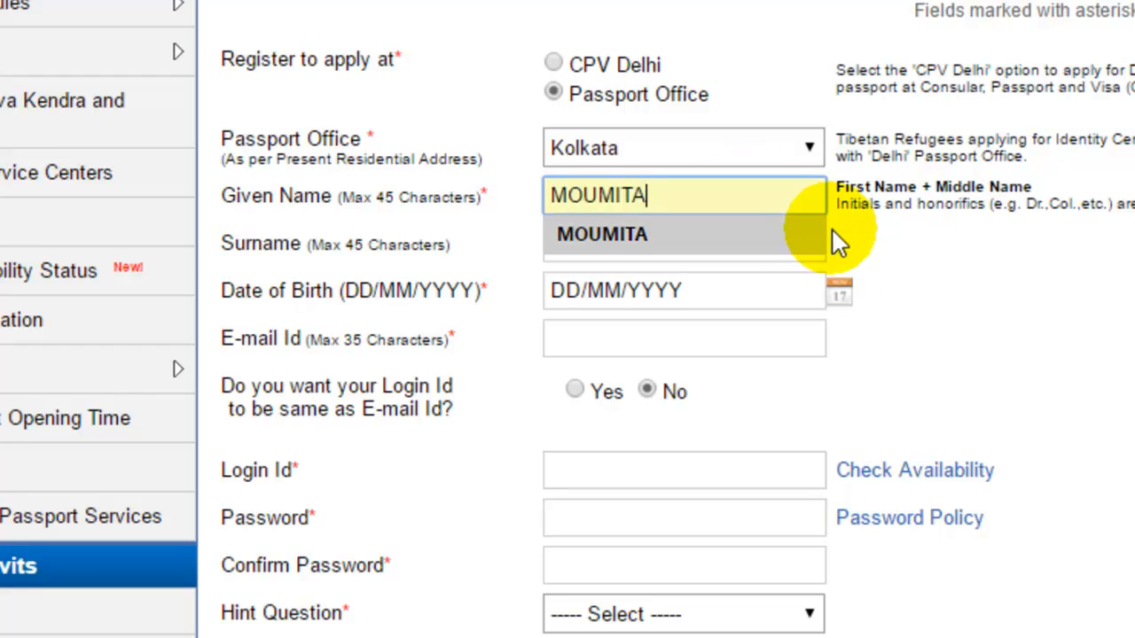
{"action": "left_click", "coordinate": [857, 231]}
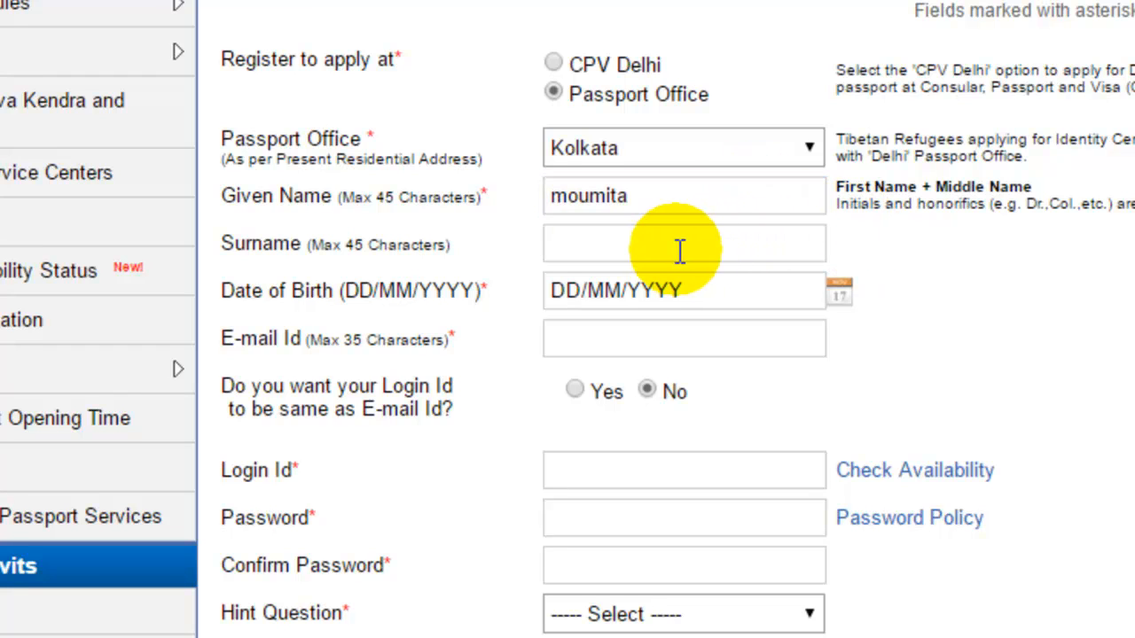
{"action": "left_click_drag", "start_coordinate": [656, 197], "coordinate": [540, 196]}
{"action": "key", "text": "BackSpace"}
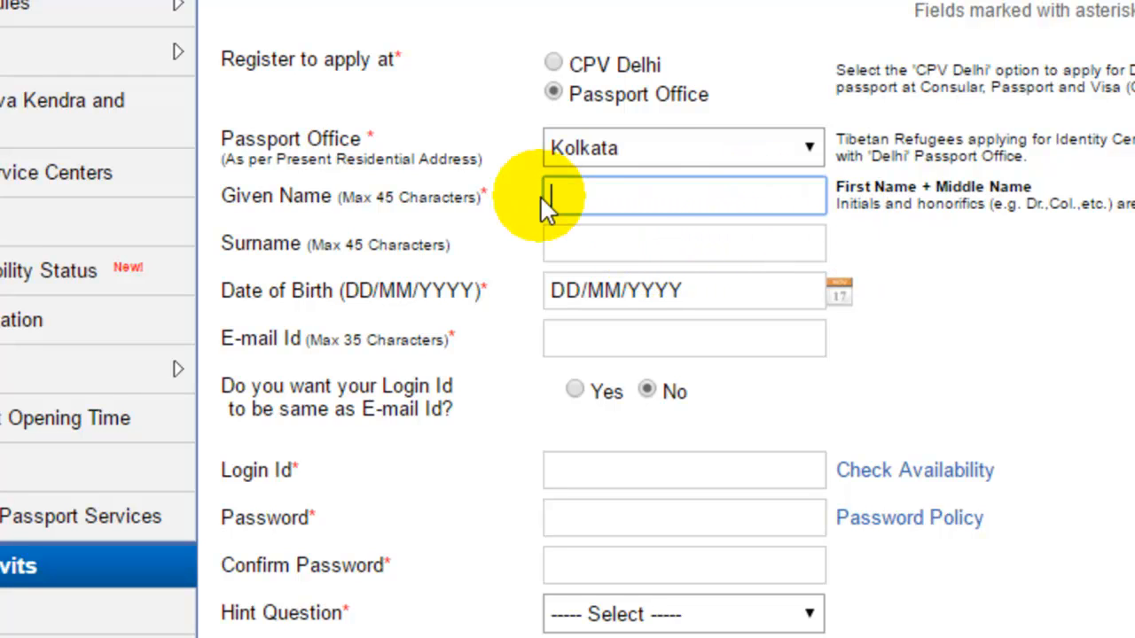
{"action": "left_click", "coordinate": [641, 199]}
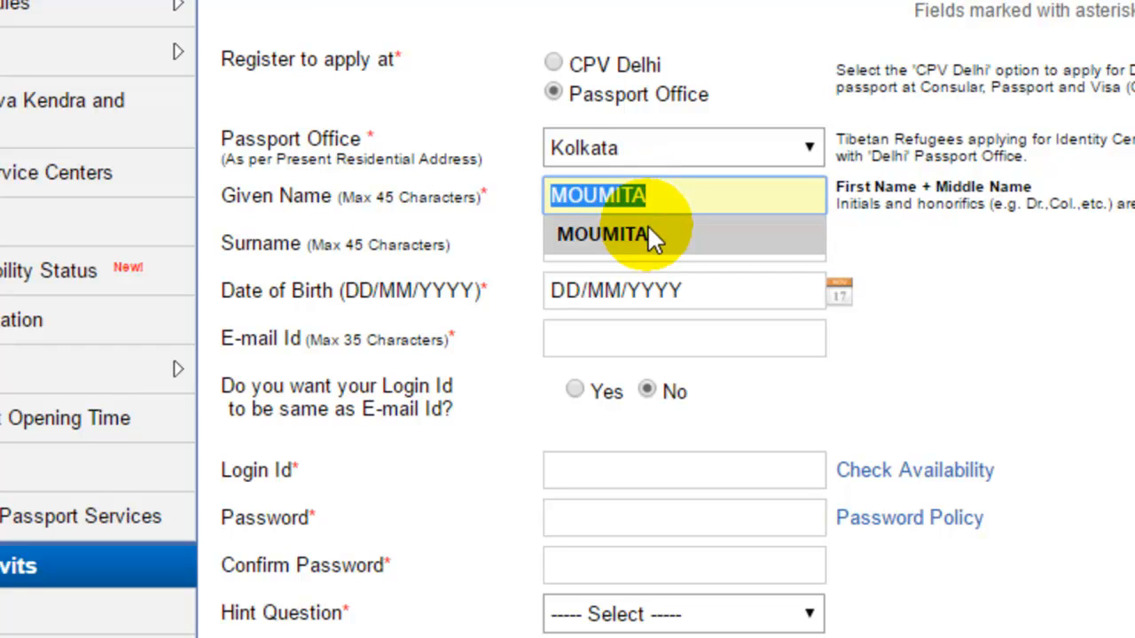
{"action": "left_click", "coordinate": [647, 224]}
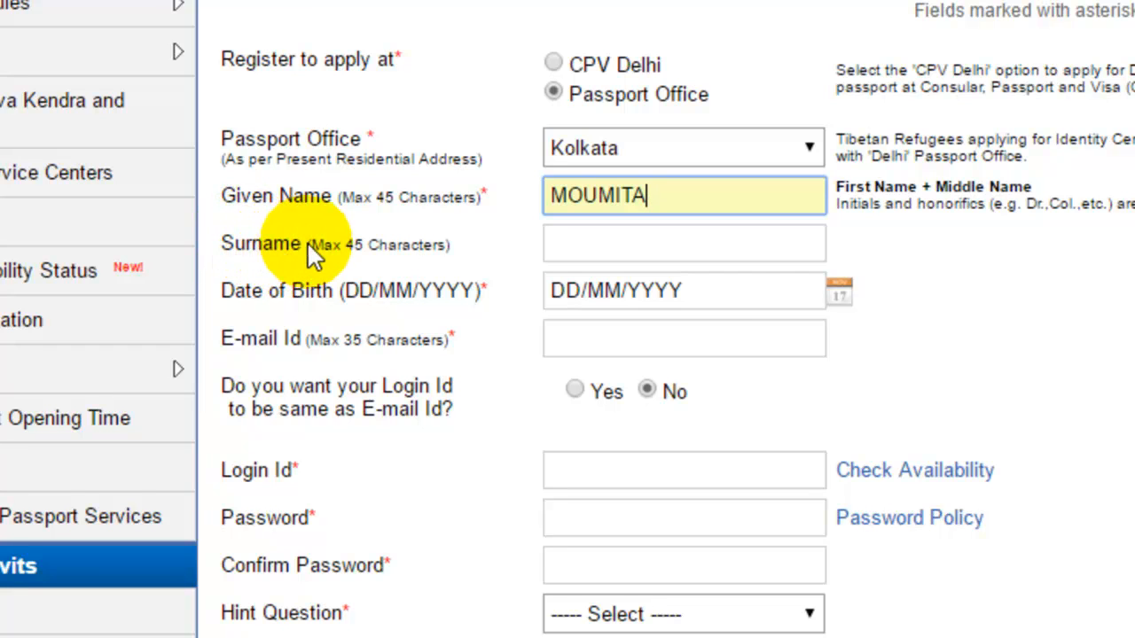
Fill the applicant's surname from the saved autocomplete suggestion.
{"action": "left_click", "coordinate": [706, 246]}
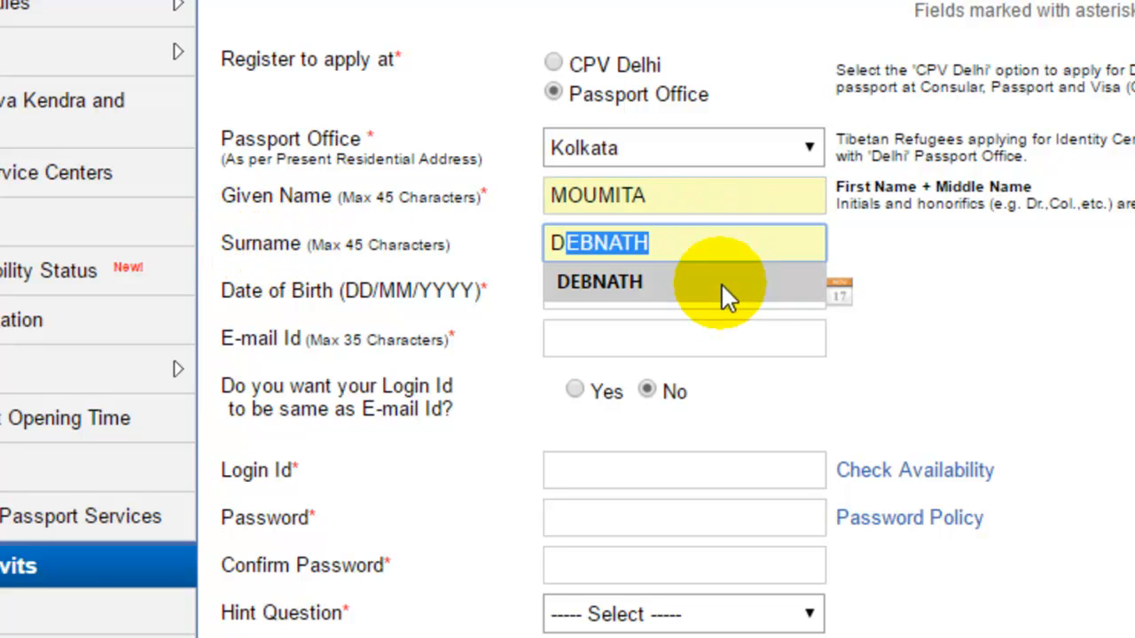
{"action": "left_click", "coordinate": [721, 282]}
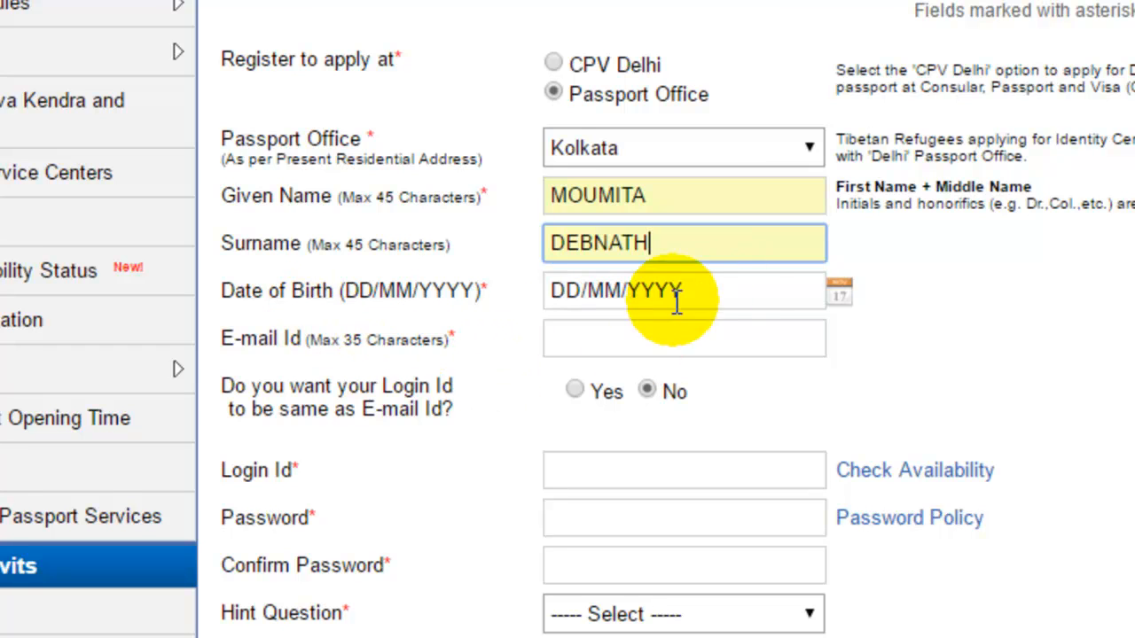
{"action": "left_click", "coordinate": [839, 293]}
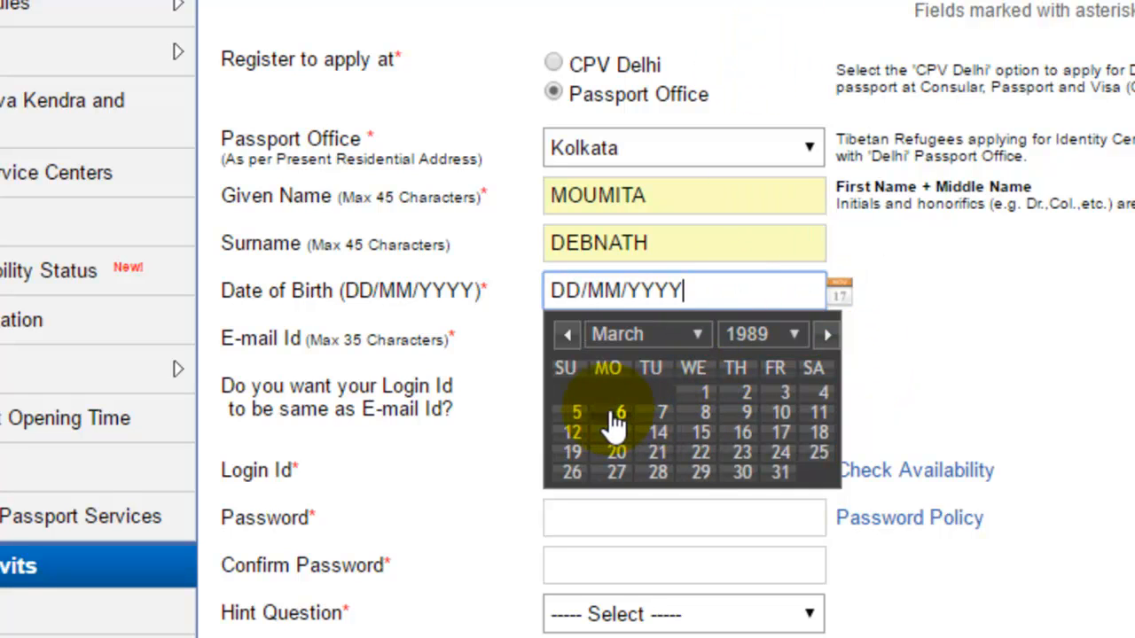
{"action": "left_click", "coordinate": [698, 334]}
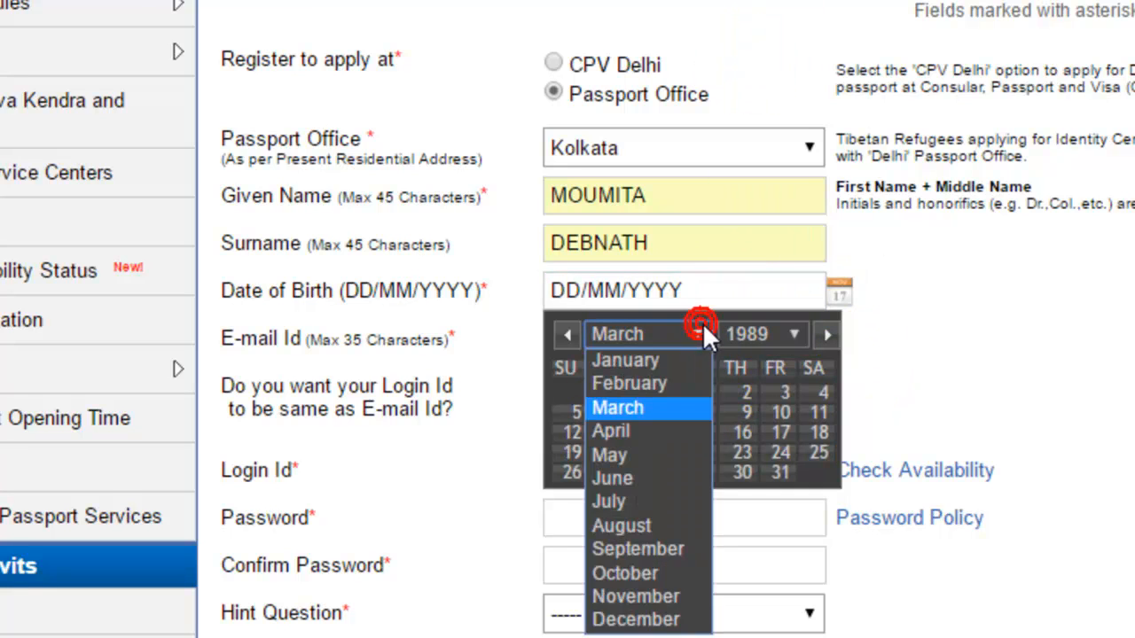
{"action": "left_click", "coordinate": [654, 361]}
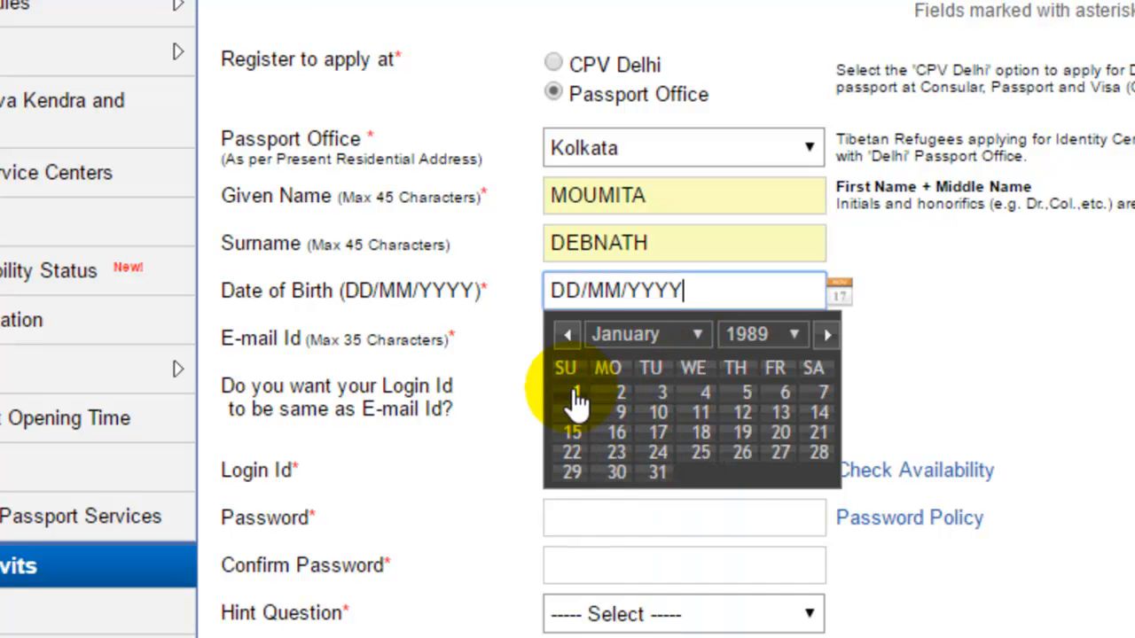
{"action": "left_click", "coordinate": [577, 396]}
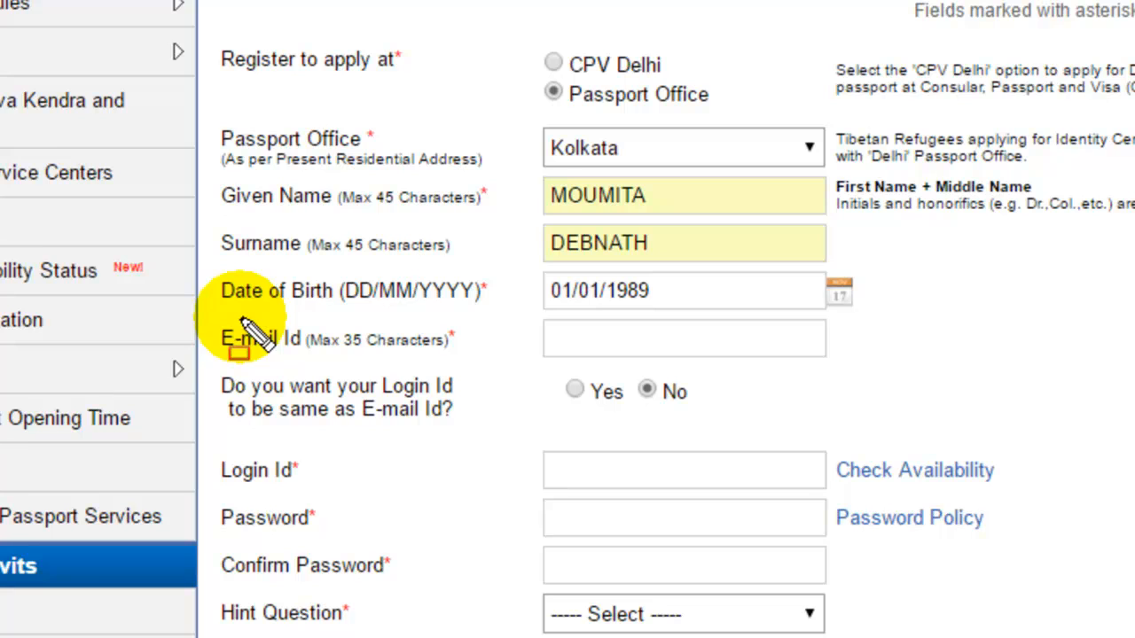
{"action": "mouse_move", "coordinate": [204, 312]}
{"action": "left_mouse_down"}
{"action": "mouse_move", "coordinate": [312, 360]}
{"action": "mouse_move", "coordinate": [472, 360]}
{"action": "left_mouse_up"}
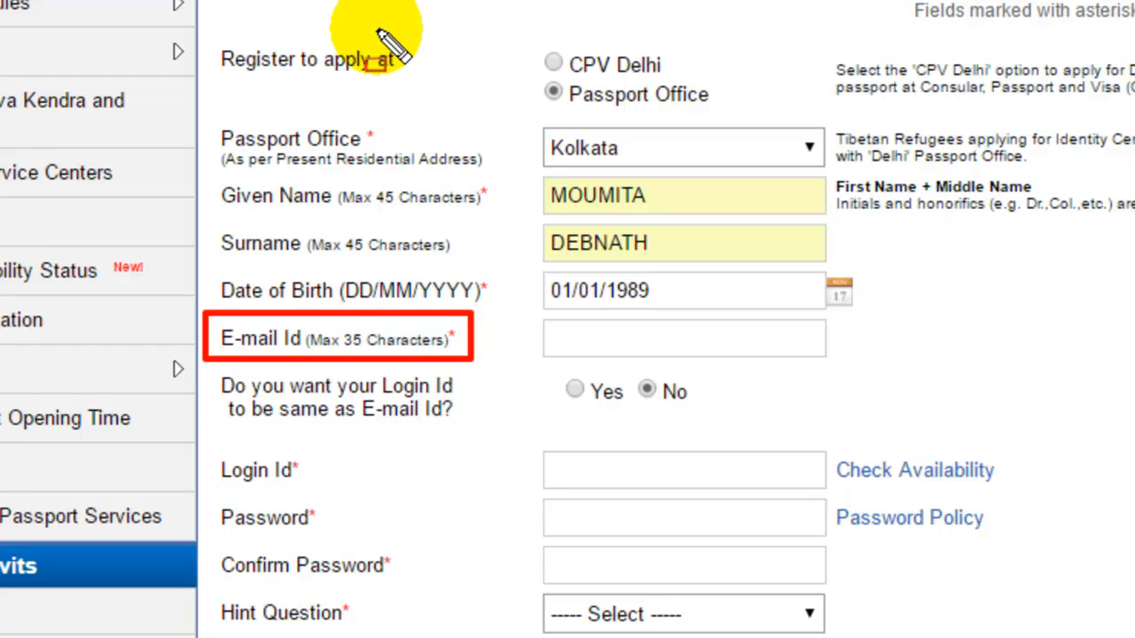
Fill the E-mail Id field from the browser's saved e-mail suggestion.
{"action": "left_click_drag", "start_coordinate": [374, 27], "coordinate": [412, 90]}
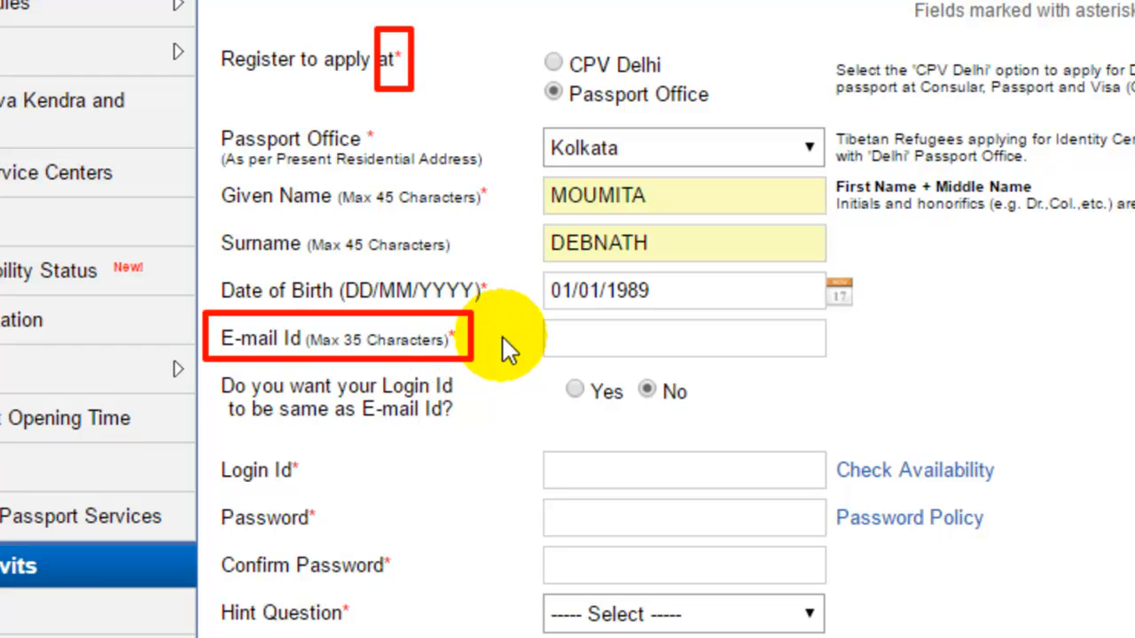
{"action": "left_click", "coordinate": [620, 341]}
{"action": "left_click", "coordinate": [658, 527]}
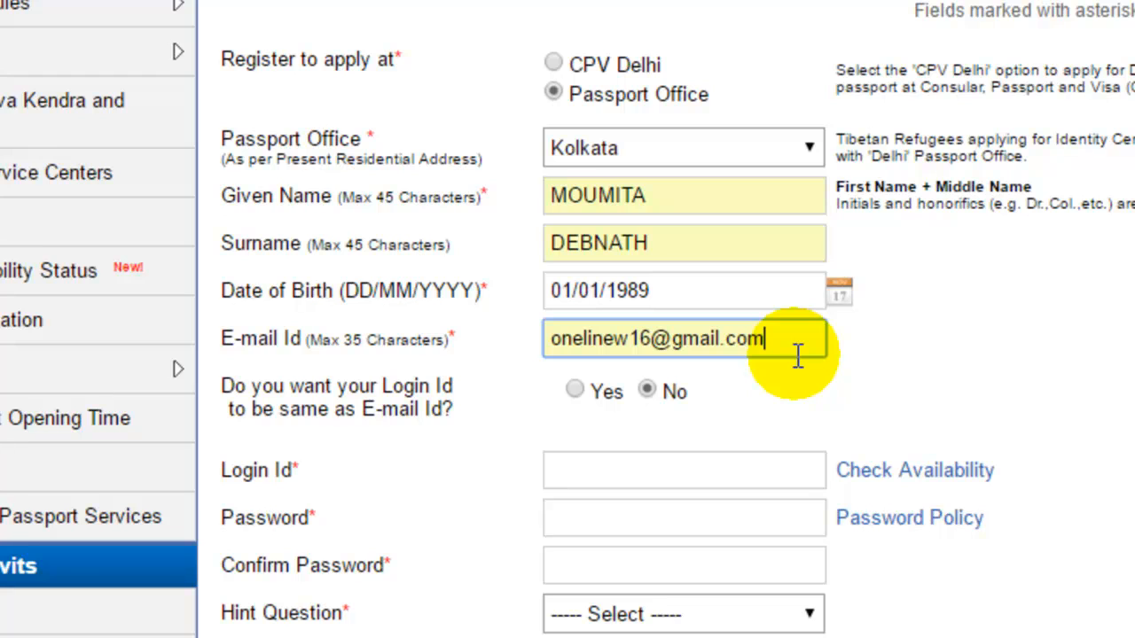
Fill the Login Id from the saved autocomplete suggestion and enter the account password.
{"action": "left_click", "coordinate": [677, 468]}
{"action": "left_click", "coordinate": [678, 467]}
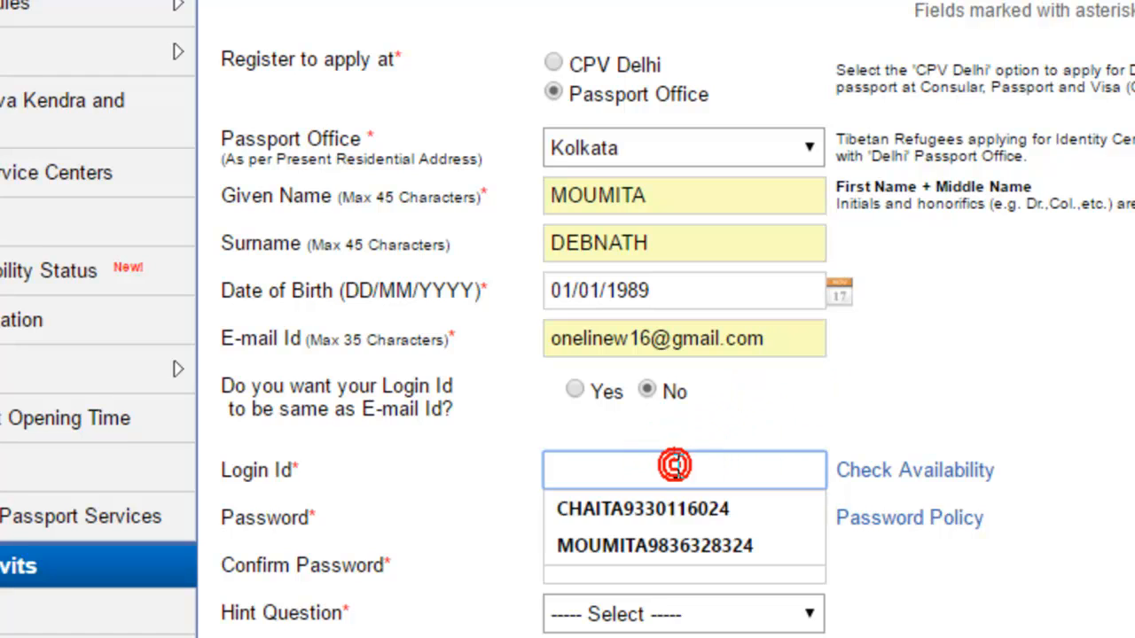
{"action": "left_click", "coordinate": [694, 535]}
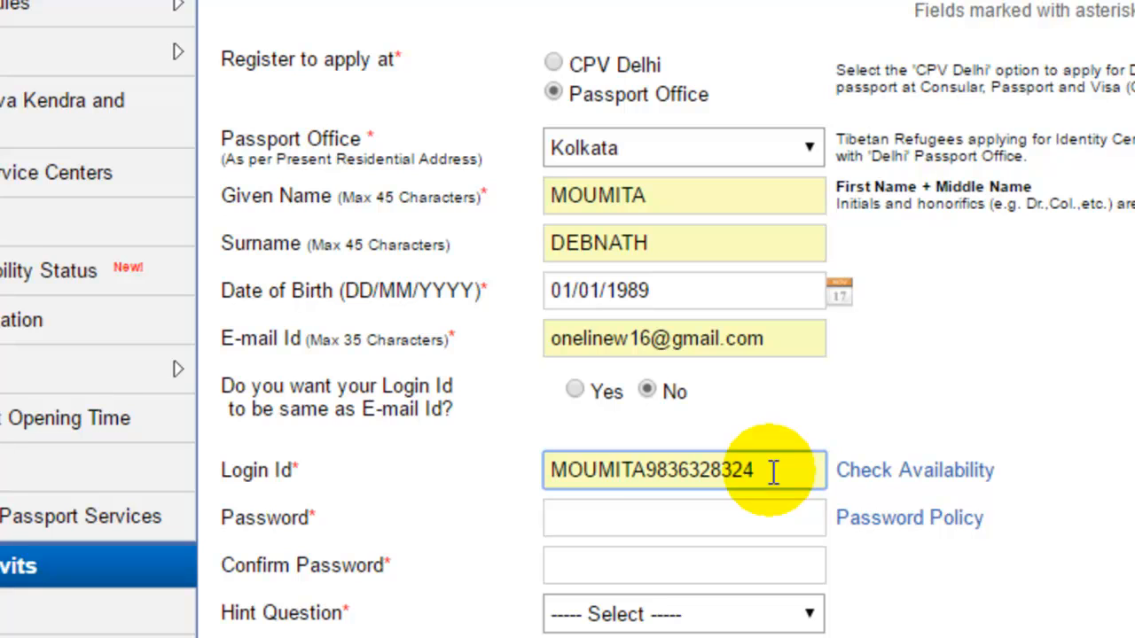
{"action": "left_click", "coordinate": [296, 515]}
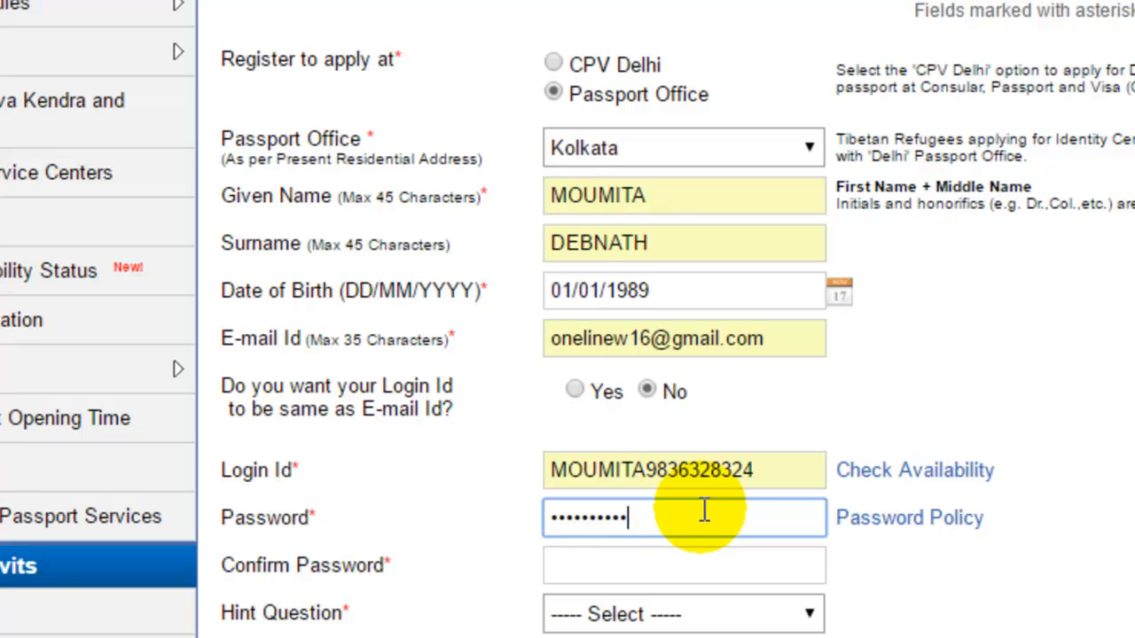
Retype the password to confirm it, choose Birth City as hint question, and type the answer.
{"action": "scroll", "coordinate": [701, 509], "scroll_direction": "down", "scroll_amount": 2}
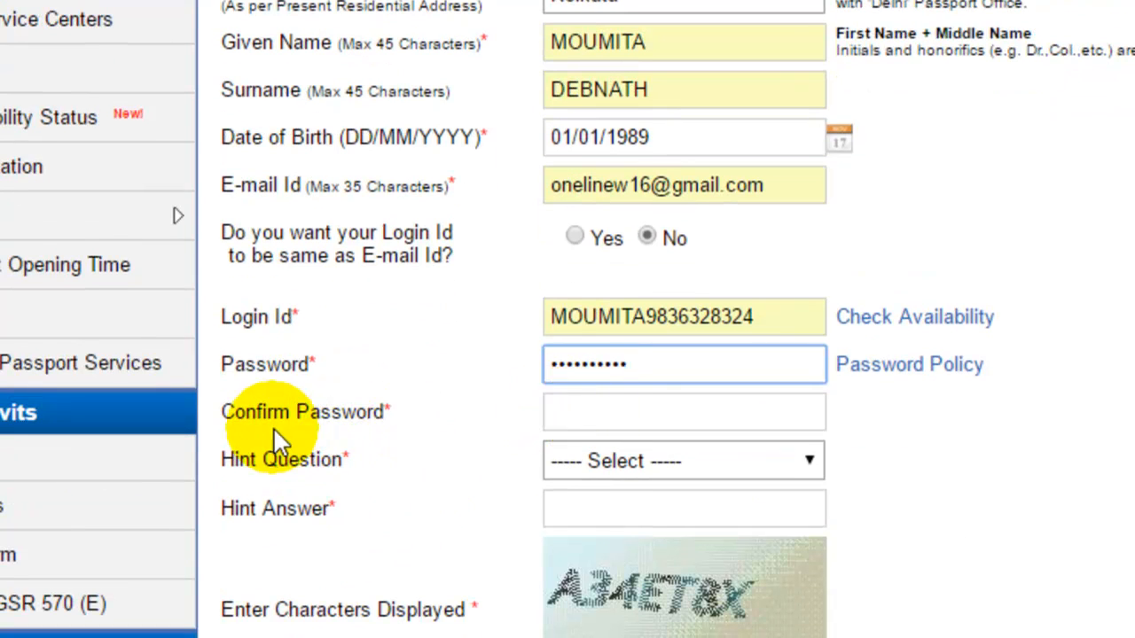
{"action": "left_click", "coordinate": [635, 416]}
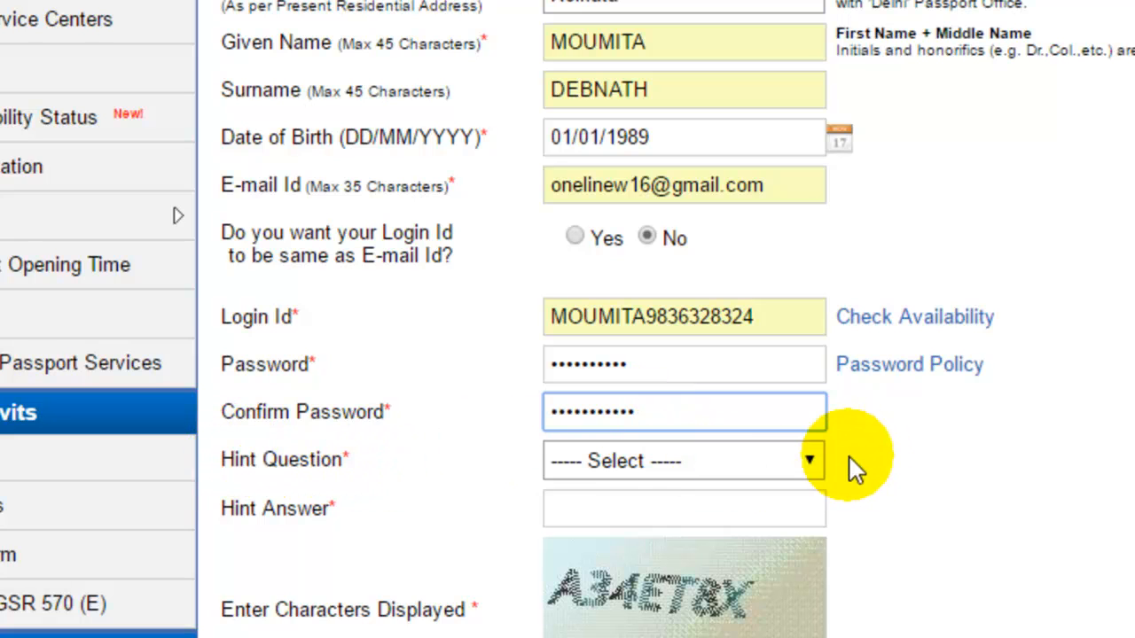
{"action": "left_click", "coordinate": [812, 458]}
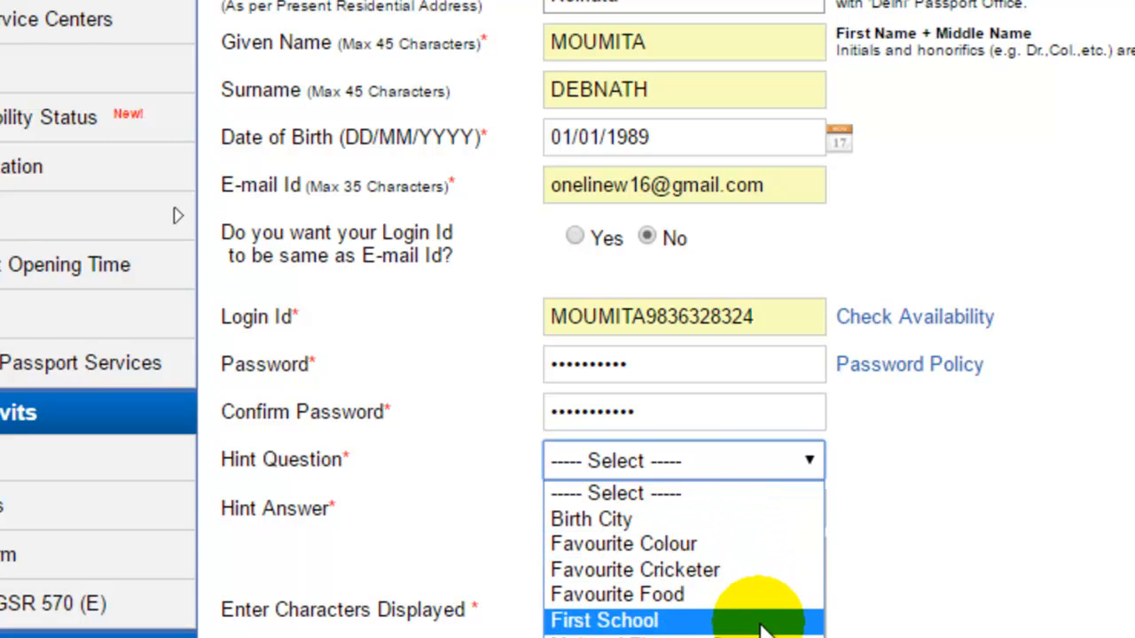
{"action": "left_click", "coordinate": [733, 518]}
{"action": "left_click", "coordinate": [646, 509]}
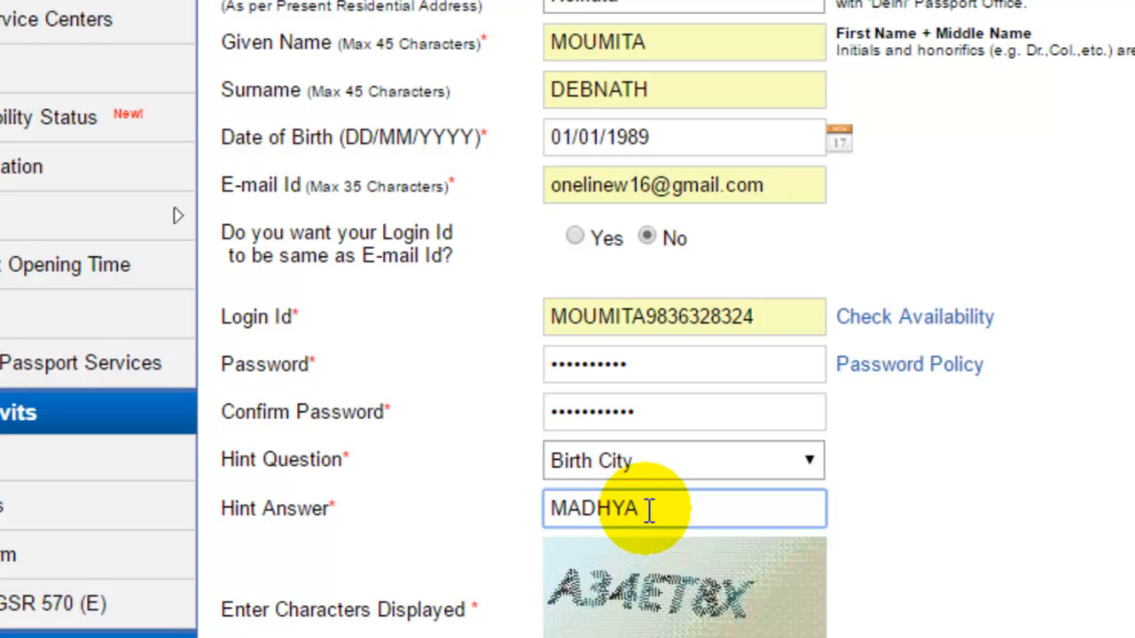
{"action": "type", "text": "MADHYAMGRAM"}
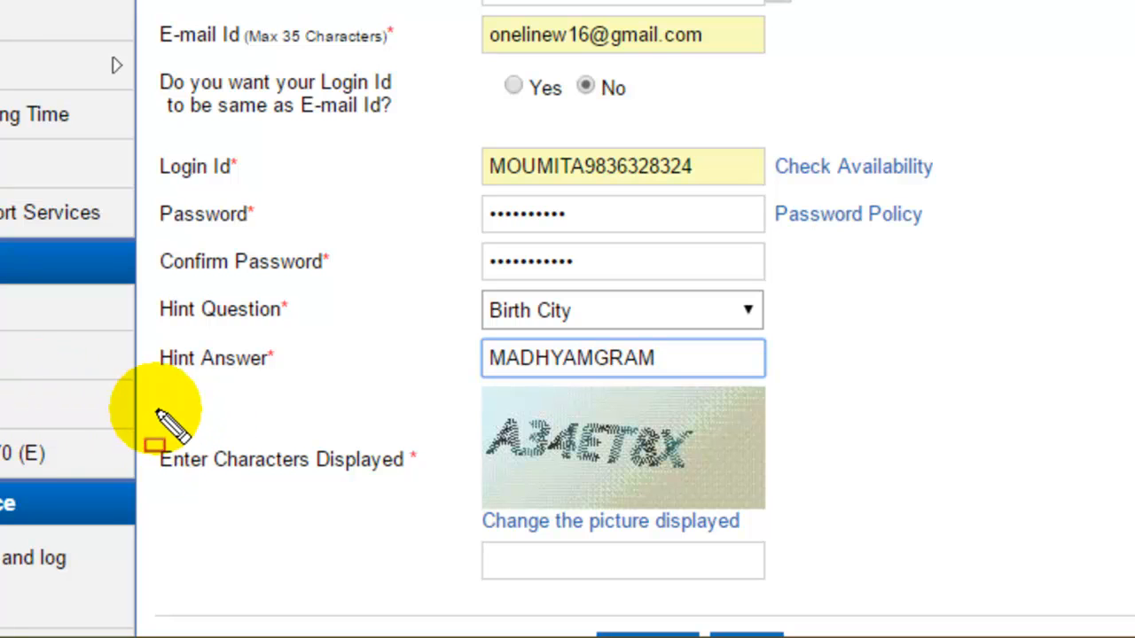
Type the displayed captcha characters and submit the form with Register.
{"action": "mouse_move", "coordinate": [162, 413]}
{"action": "left_mouse_down"}
{"action": "mouse_move", "coordinate": [153, 517]}
{"action": "mouse_move", "coordinate": [430, 494]}
{"action": "left_mouse_up"}
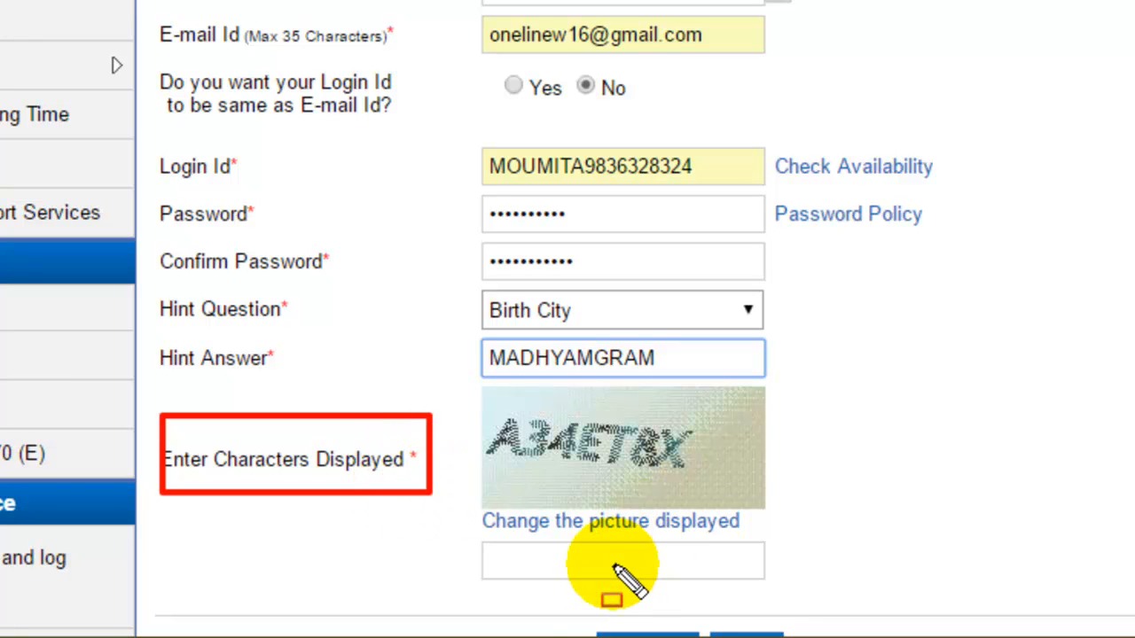
{"action": "mouse_move", "coordinate": [447, 529]}
{"action": "left_mouse_down"}
{"action": "mouse_move", "coordinate": [688, 615]}
{"action": "mouse_move", "coordinate": [817, 603]}
{"action": "left_mouse_up"}
{"action": "left_click_drag", "start_coordinate": [455, 368], "coordinate": [792, 499]}
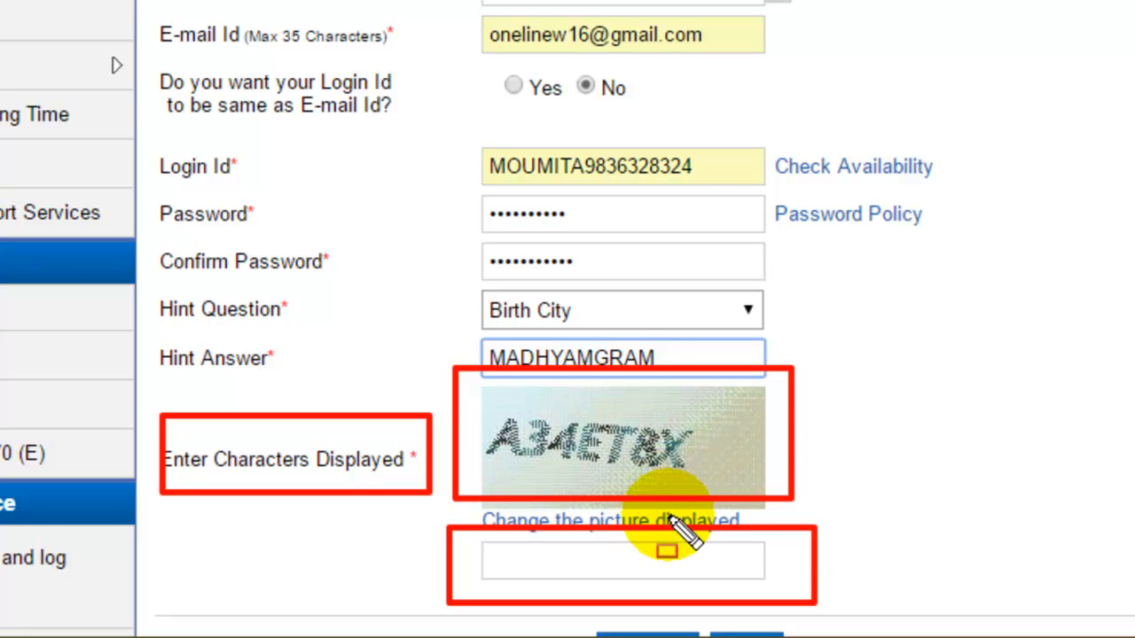
{"action": "key", "text": "Escape"}
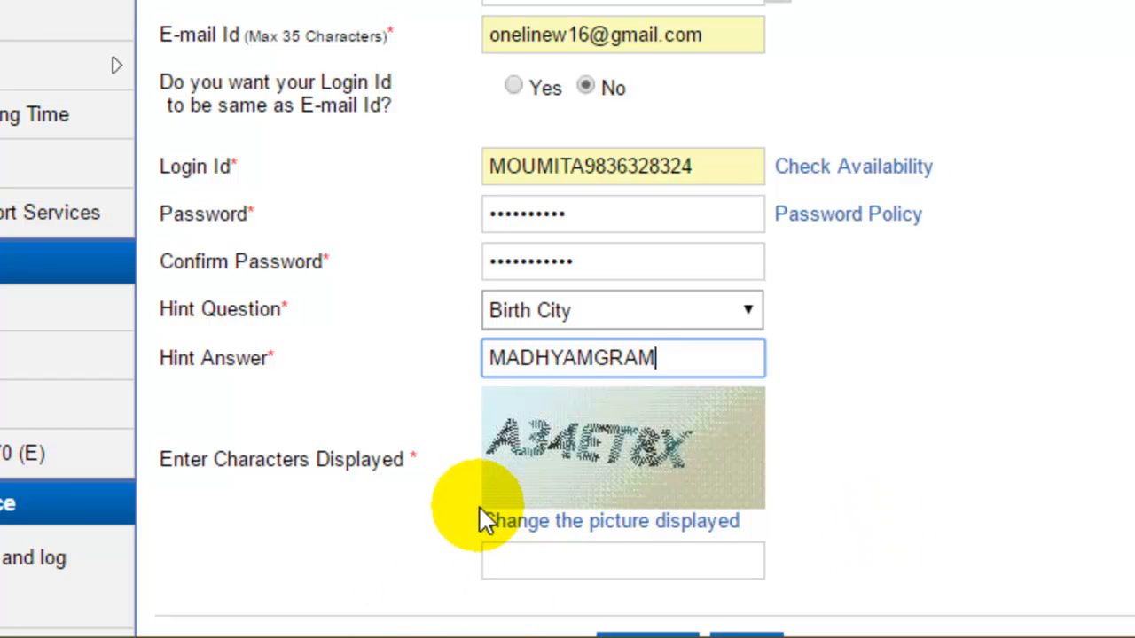
{"action": "key", "text": "ctrl+shift+d"}
{"action": "mouse_move", "coordinate": [476, 505]}
{"action": "left_mouse_down"}
{"action": "mouse_move", "coordinate": [562, 531]}
{"action": "mouse_move", "coordinate": [765, 541]}
{"action": "left_mouse_up"}
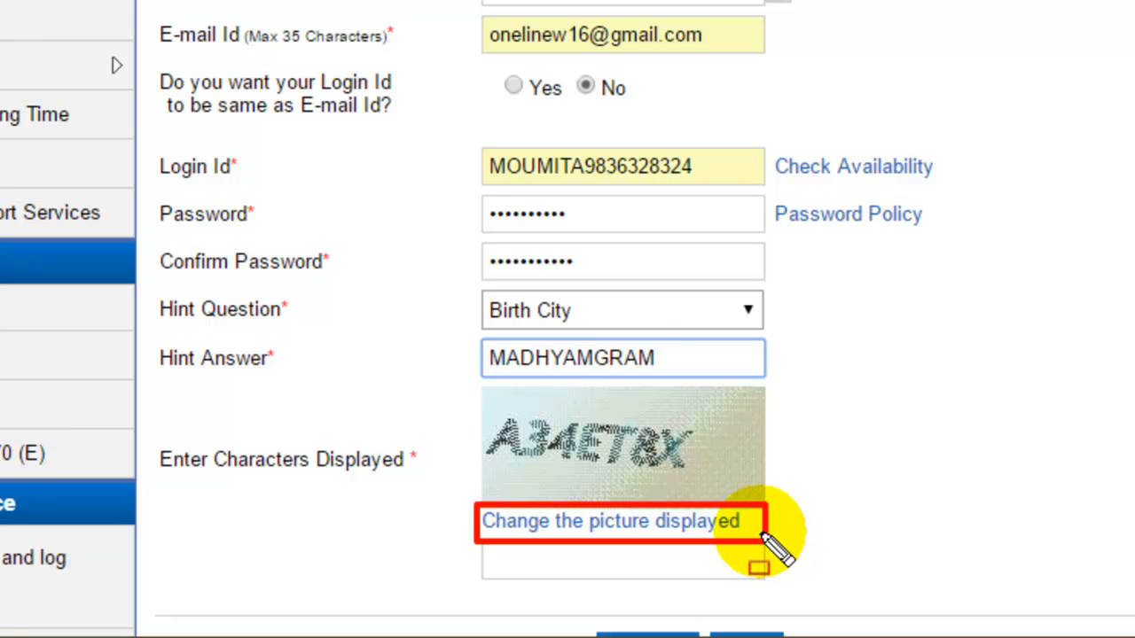
{"action": "left_click", "coordinate": [856, 498]}
{"action": "key", "text": "Escape"}
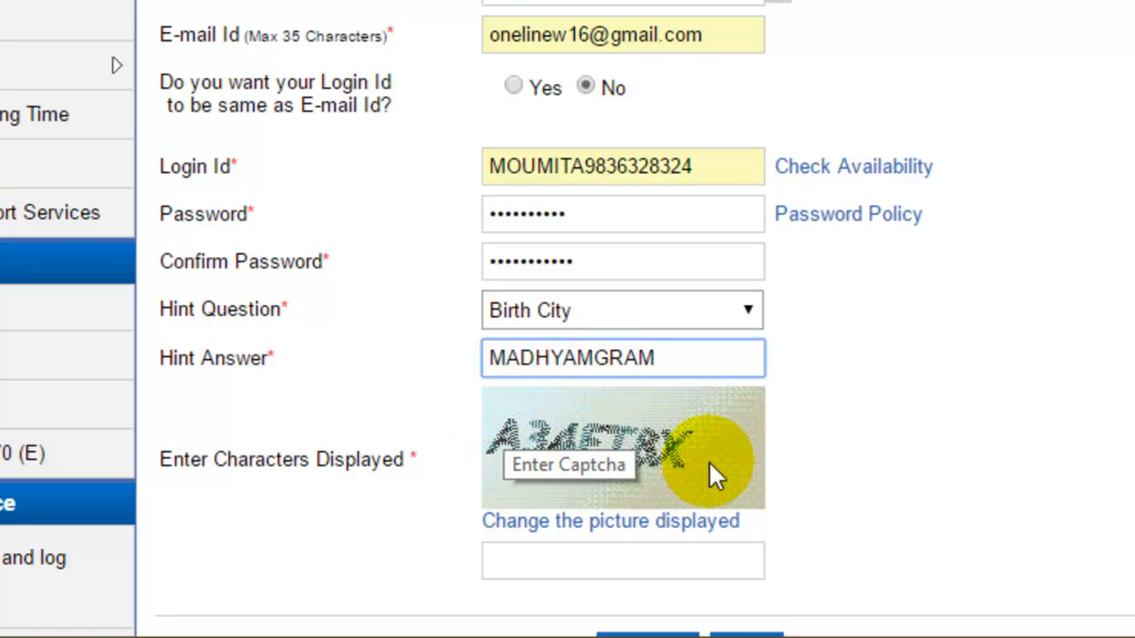
{"action": "left_click", "coordinate": [604, 557]}
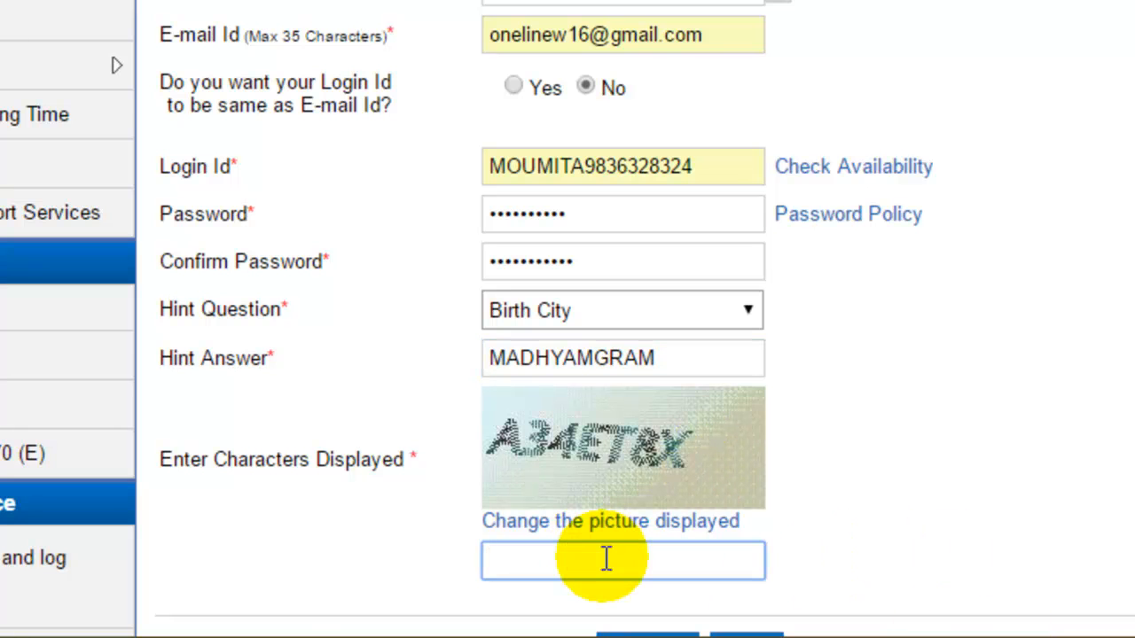
{"action": "type", "text": "A34ET8X"}
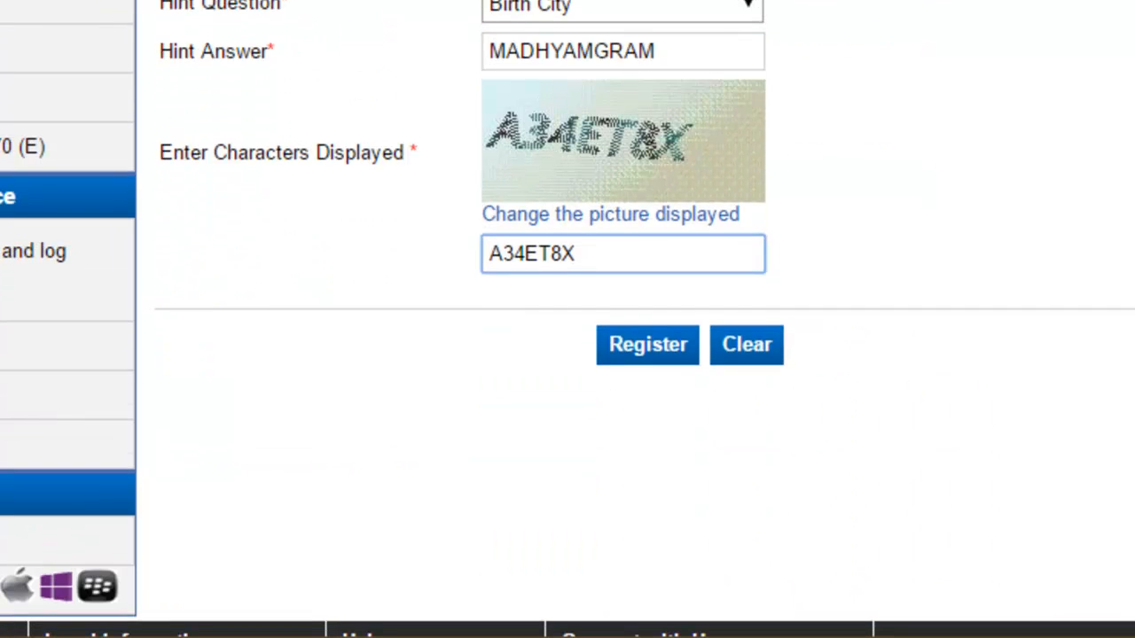
{"action": "left_click", "coordinate": [649, 347]}
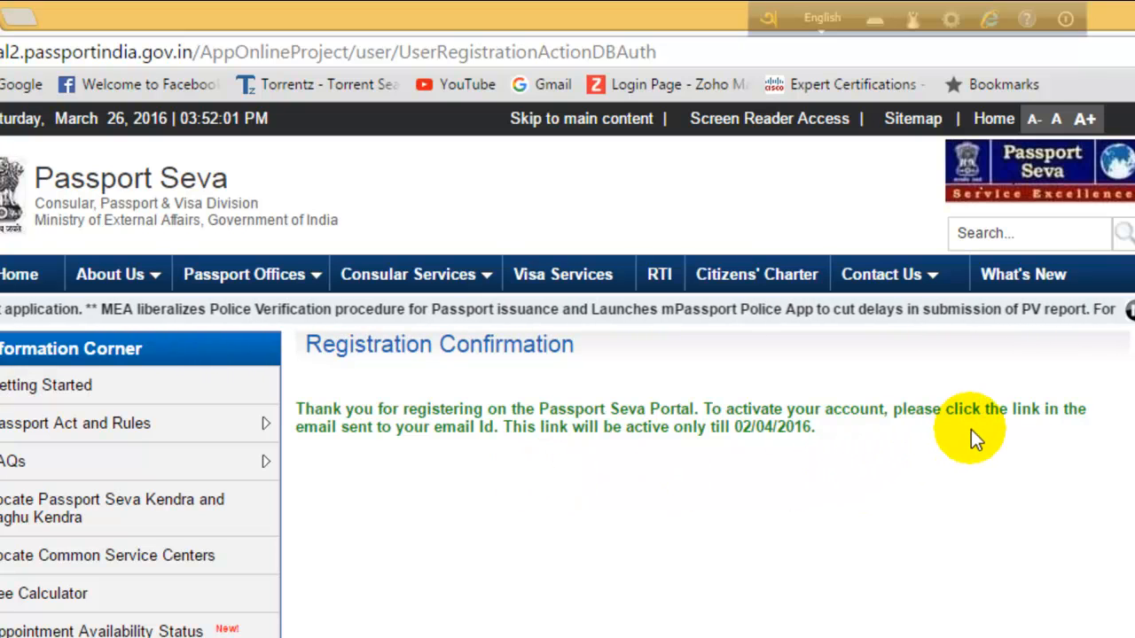
Open a new empty Chrome tab beside the confirmation page.
{"action": "left_click", "coordinate": [27, 22]}
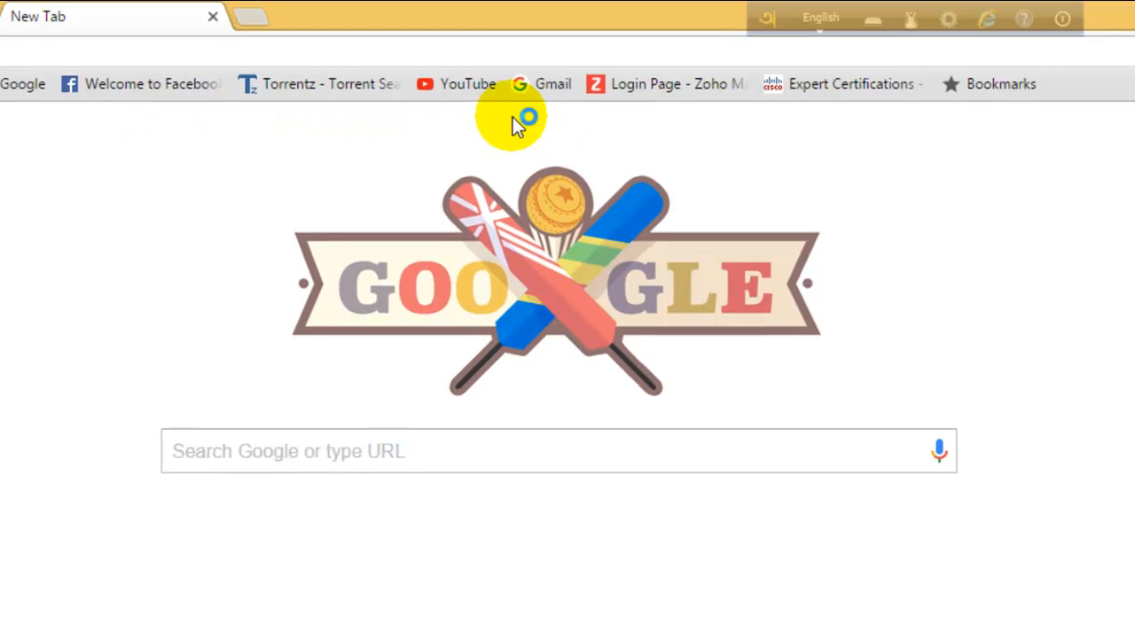
Open Gmail from the bookmark, sign in with the account password, and open the Registration Confirmation e-mail.
{"action": "left_click", "coordinate": [555, 59]}
{"action": "left_click", "coordinate": [523, 412]}
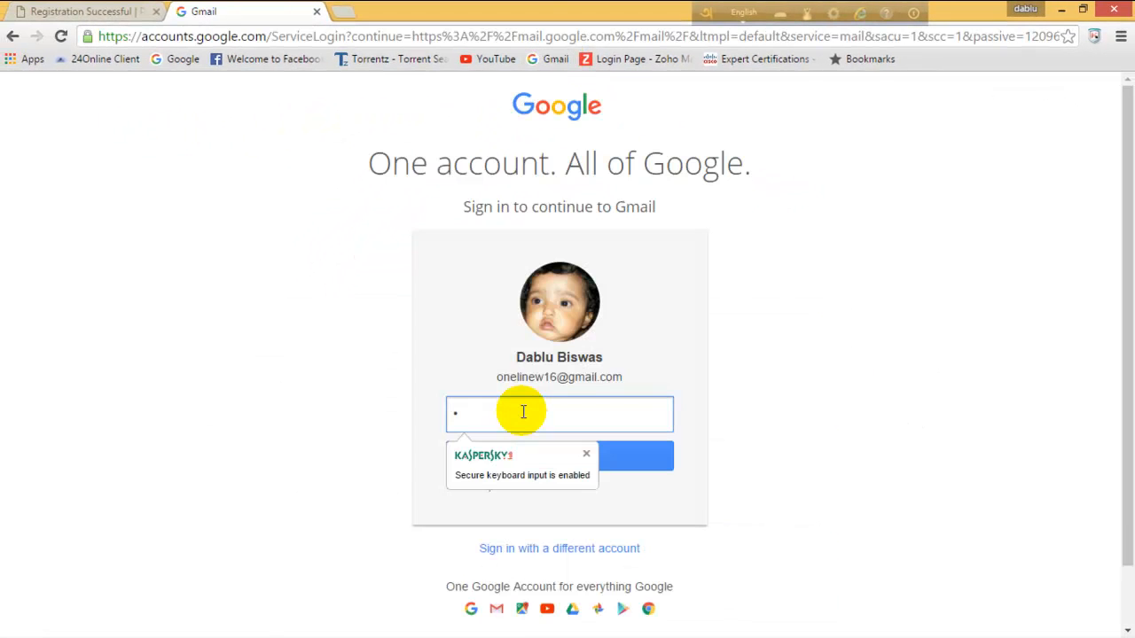
{"action": "key", "text": "BackSpace"}
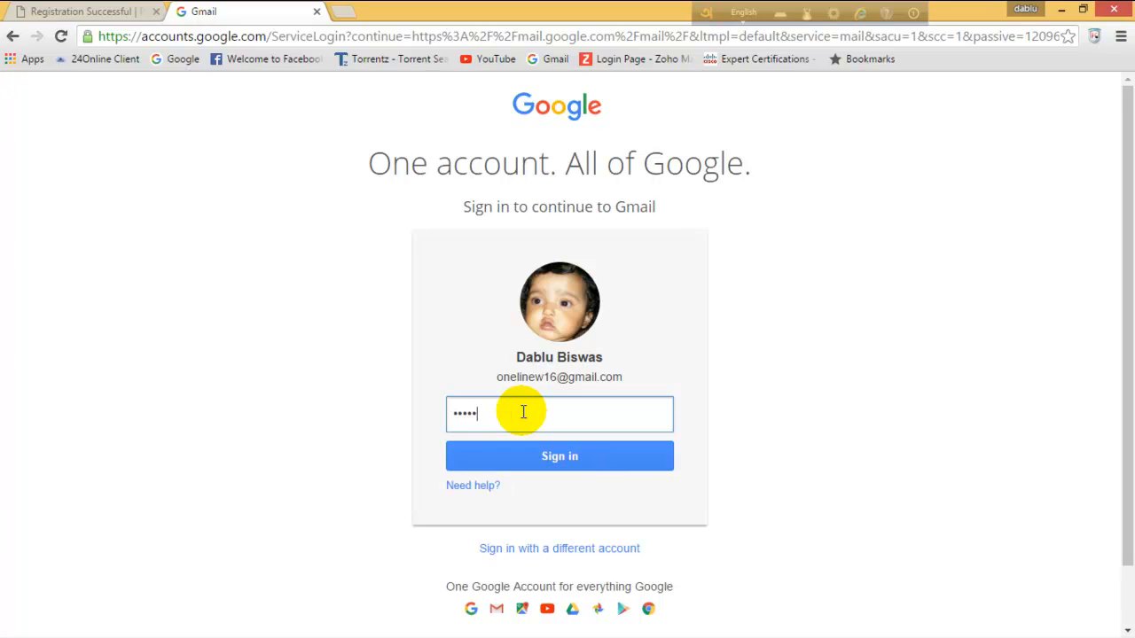
{"action": "key", "text": "Return"}
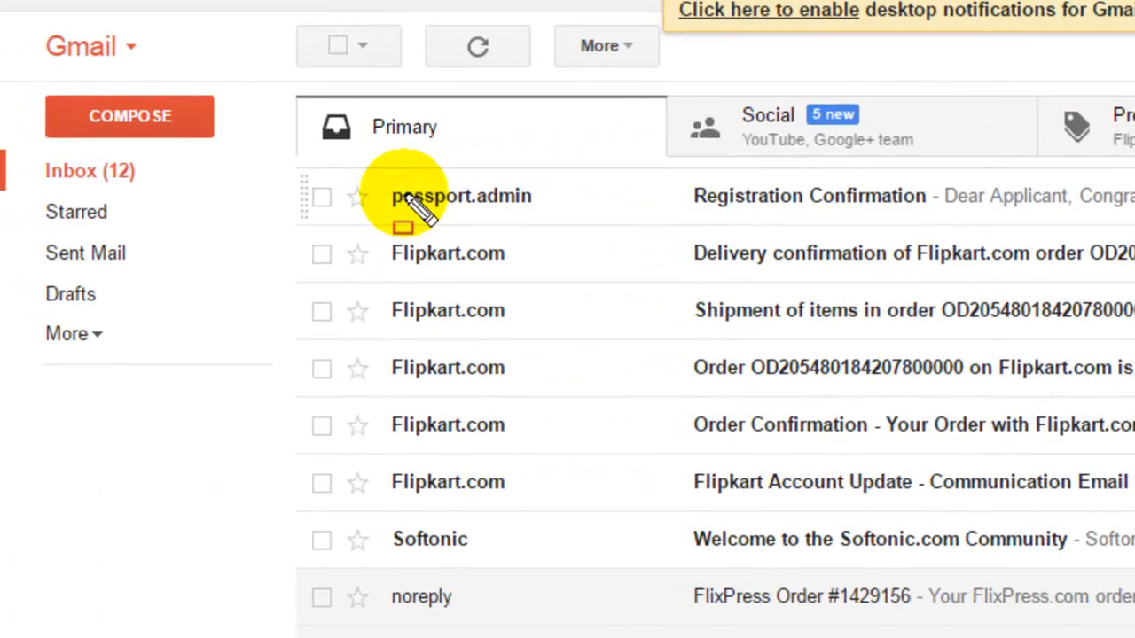
{"action": "mouse_move", "coordinate": [382, 171]}
{"action": "left_mouse_down"}
{"action": "mouse_move", "coordinate": [446, 241]}
{"action": "mouse_move", "coordinate": [550, 259]}
{"action": "mouse_move", "coordinate": [581, 243]}
{"action": "mouse_move", "coordinate": [762, 232]}
{"action": "mouse_move", "coordinate": [1110, 255]}
{"action": "mouse_move", "coordinate": [1134, 211]}
{"action": "mouse_move", "coordinate": [1133, 222]}
{"action": "left_mouse_up"}
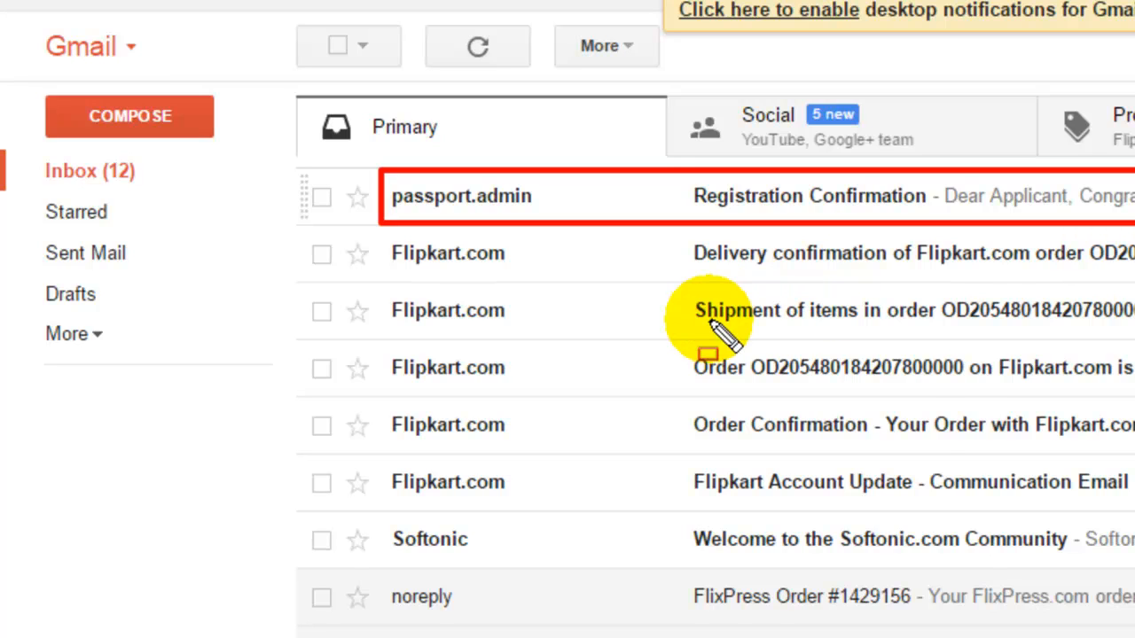
{"action": "key", "text": "Escape"}
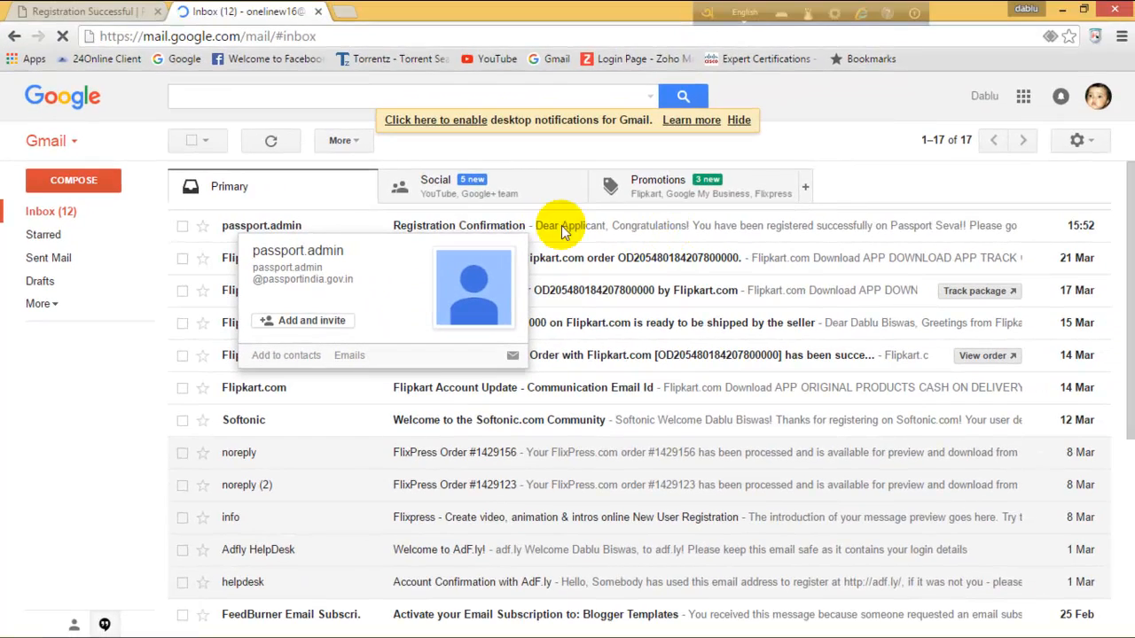
{"action": "left_click", "coordinate": [480, 228]}
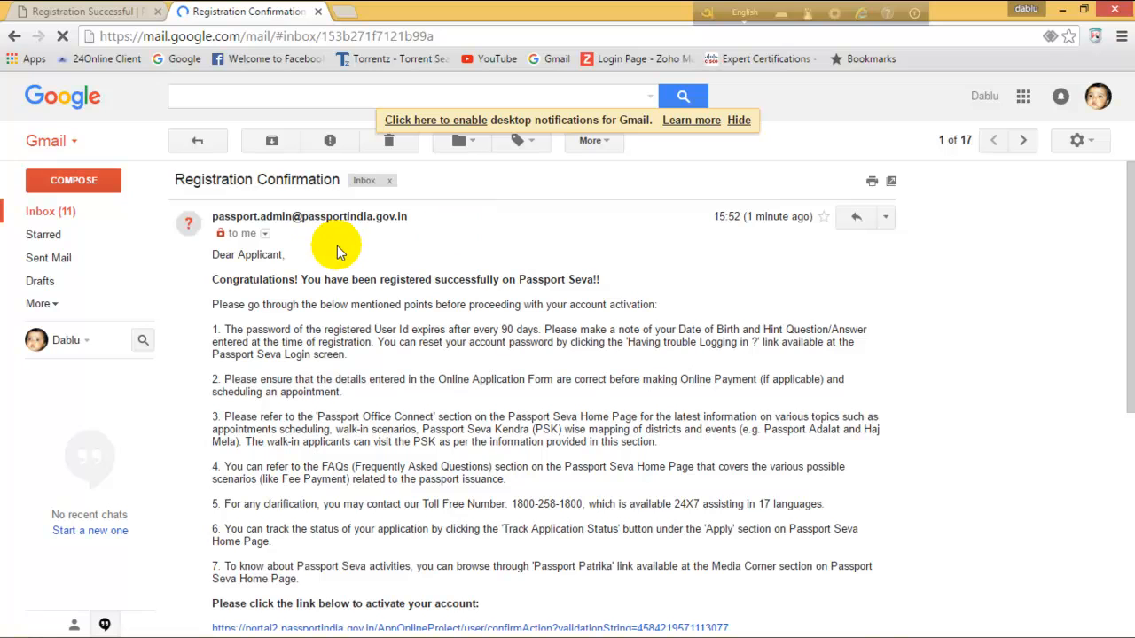
Scroll down the Registration Confirmation e-mail and follow its activation link to Passport Seva.
{"action": "scroll", "coordinate": [336, 251], "scroll_direction": "down", "scroll_amount": 3}
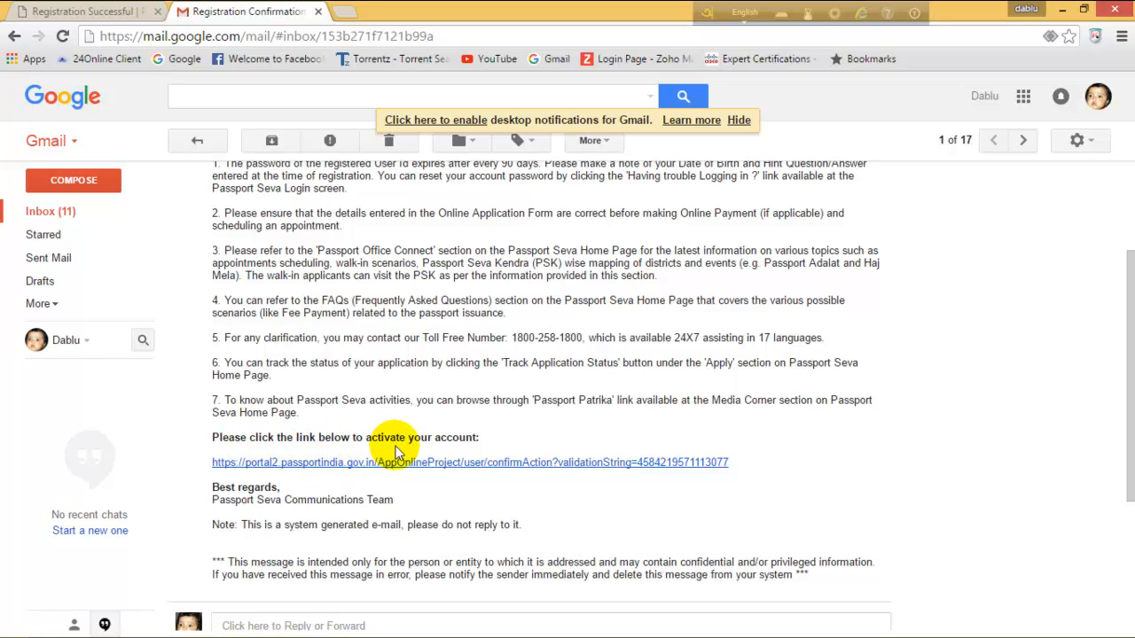
{"action": "scroll", "coordinate": [406, 417], "scroll_direction": "down", "scroll_amount": 1}
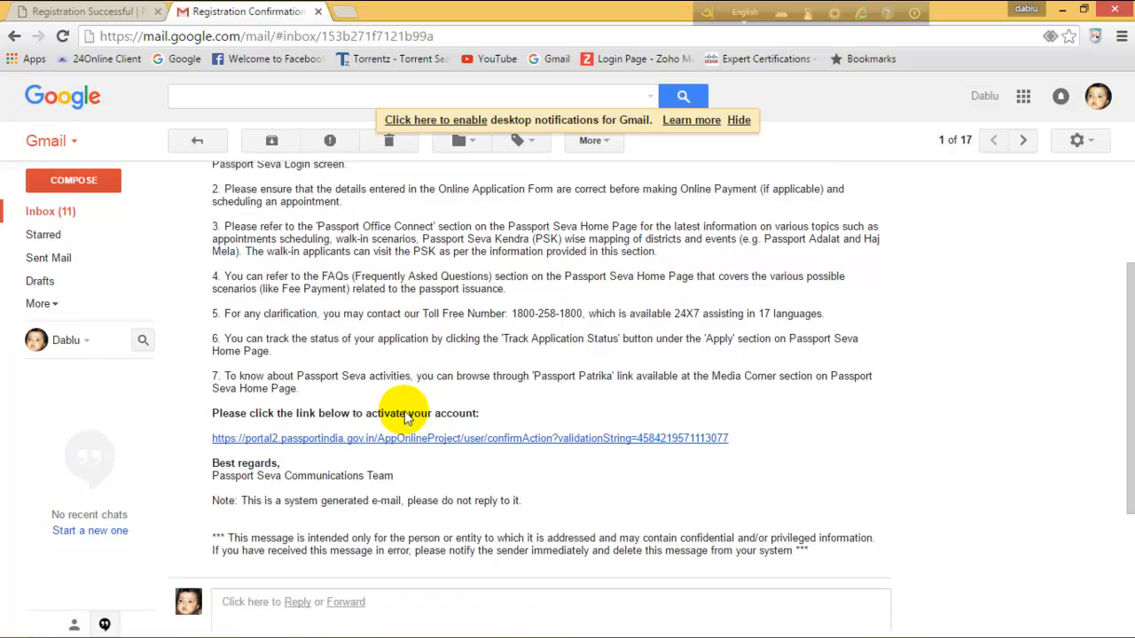
{"action": "scroll", "coordinate": [355, 415], "scroll_direction": "down", "scroll_amount": 5}
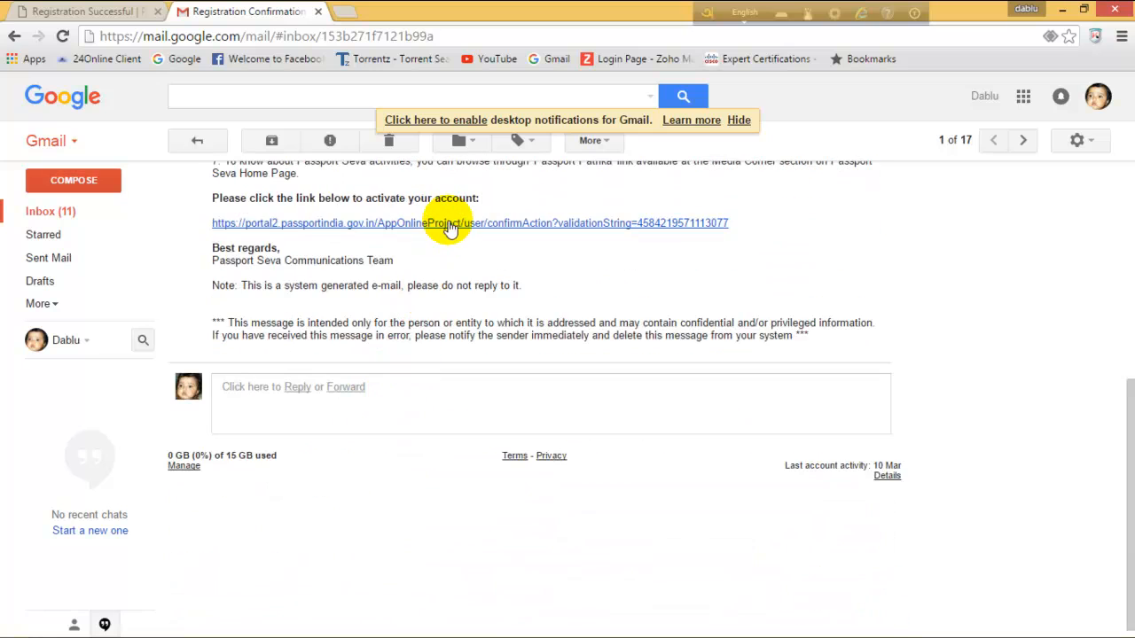
{"action": "left_click_drag", "start_coordinate": [189, 213], "coordinate": [768, 248]}
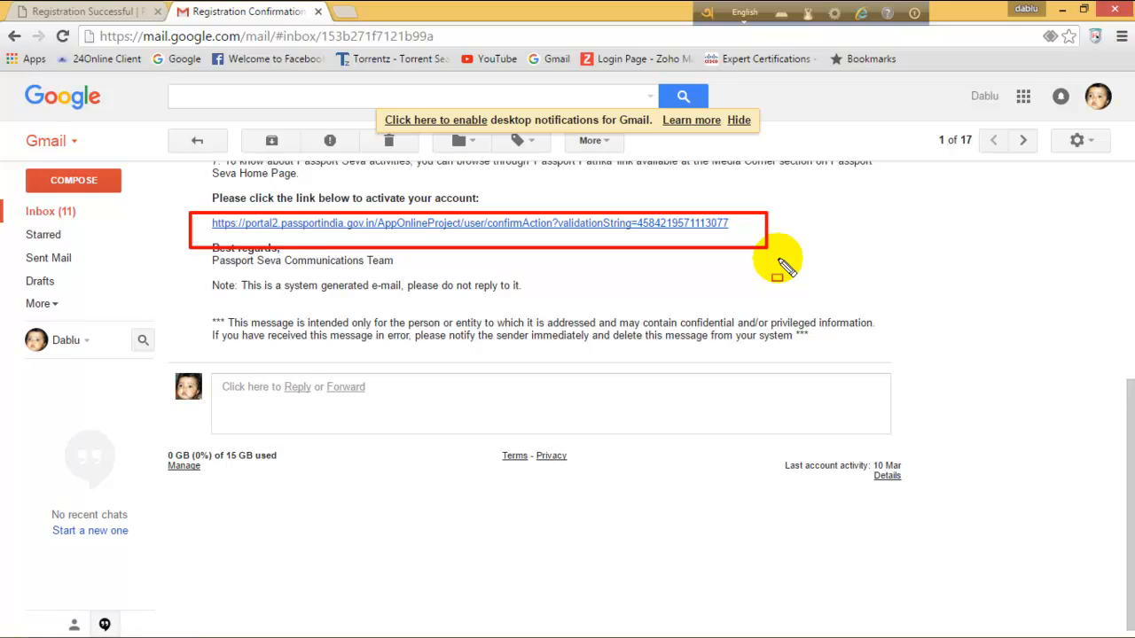
{"action": "key", "text": "Escape"}
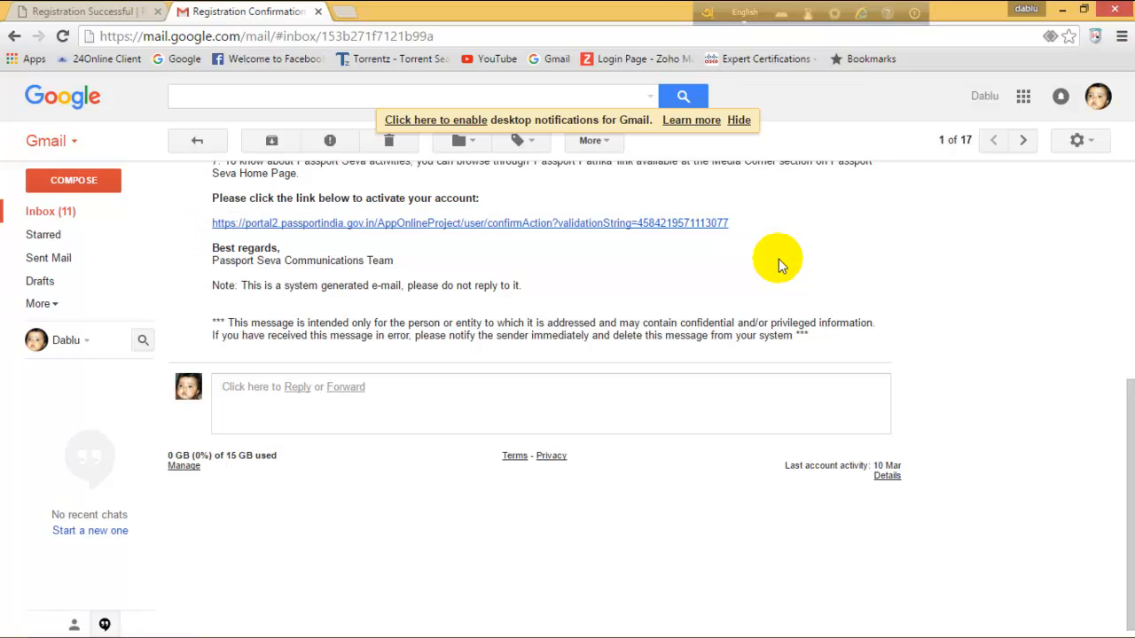
{"action": "left_click", "coordinate": [592, 222]}
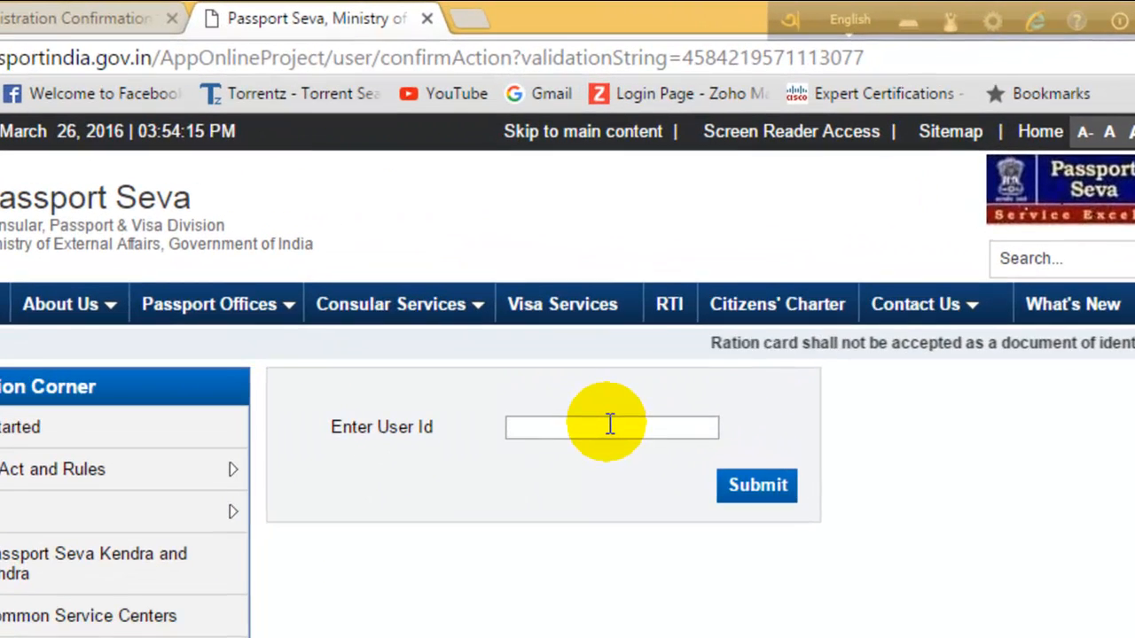
Enter the registered login ID in the Enter User Id box and submit it to activate the account.
{"action": "left_click", "coordinate": [610, 426]}
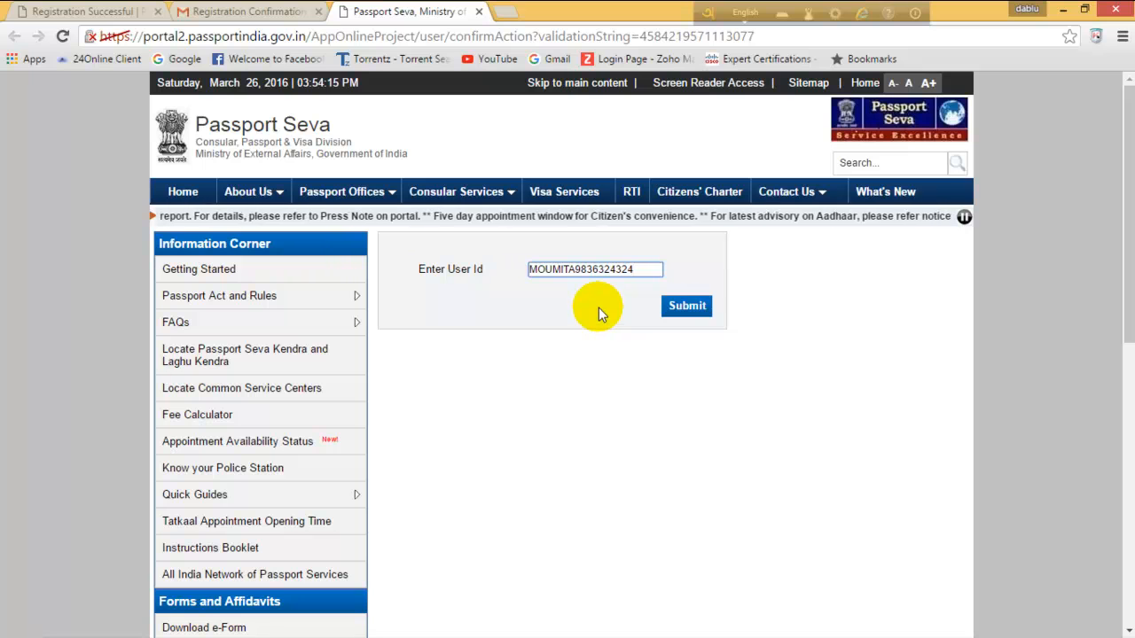
{"action": "left_click", "coordinate": [696, 310]}
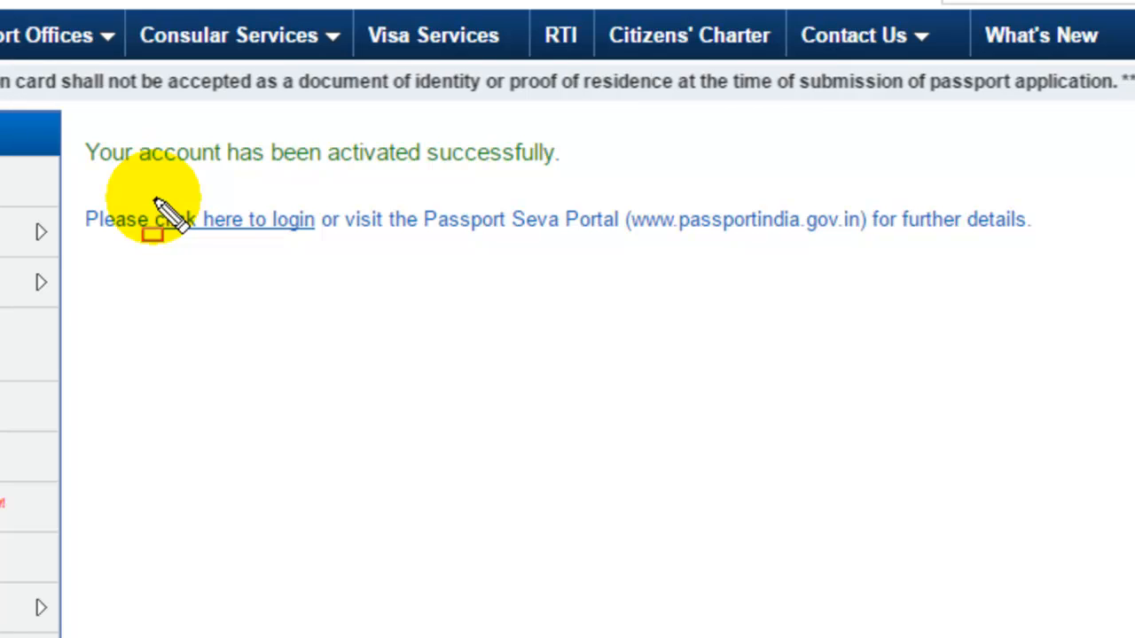
{"action": "mouse_move", "coordinate": [132, 190]}
{"action": "left_mouse_down"}
{"action": "mouse_move", "coordinate": [213, 261]}
{"action": "mouse_move", "coordinate": [359, 267]}
{"action": "left_mouse_up"}
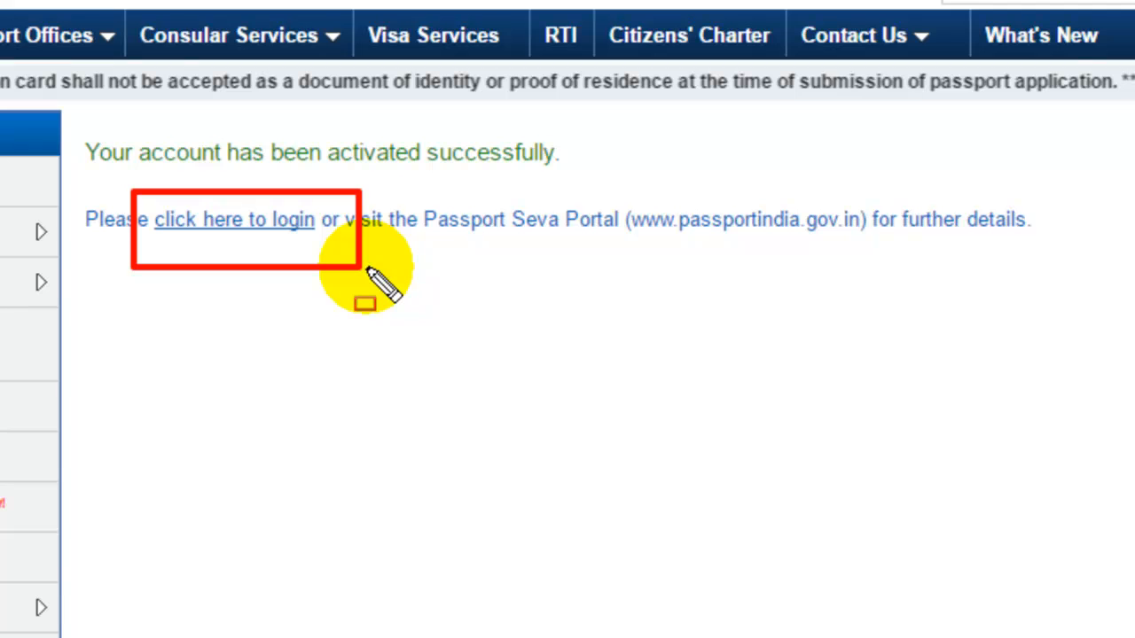
{"action": "key", "text": "Escape"}
Go to the login page and fill in the newly registered login ID from saved suggestions.
{"action": "left_click", "coordinate": [276, 226]}
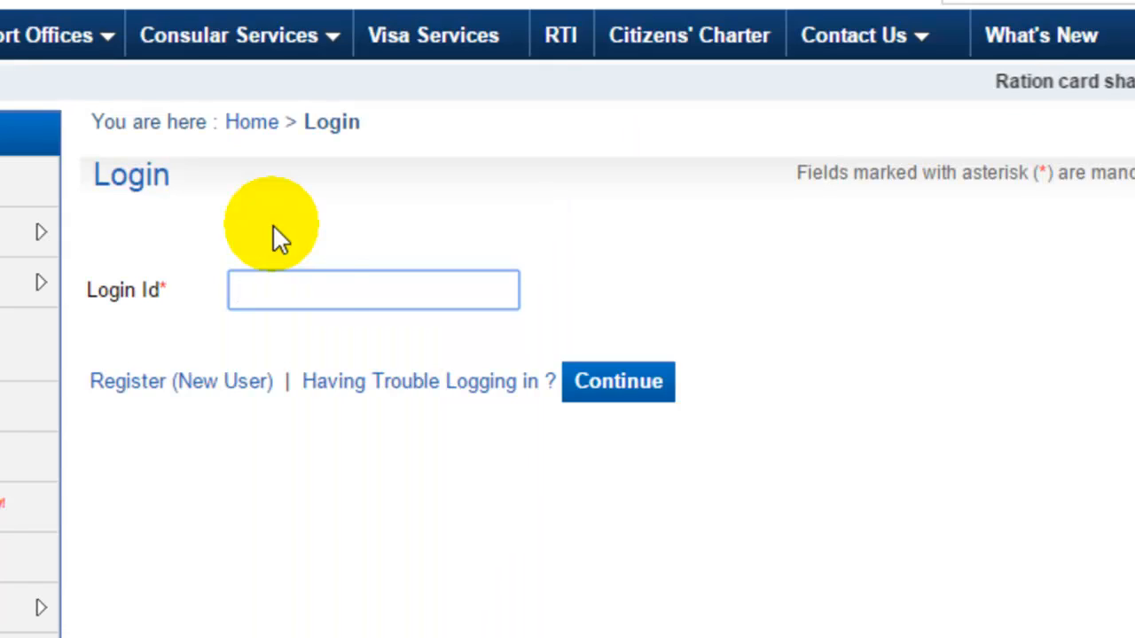
{"action": "left_click", "coordinate": [314, 287]}
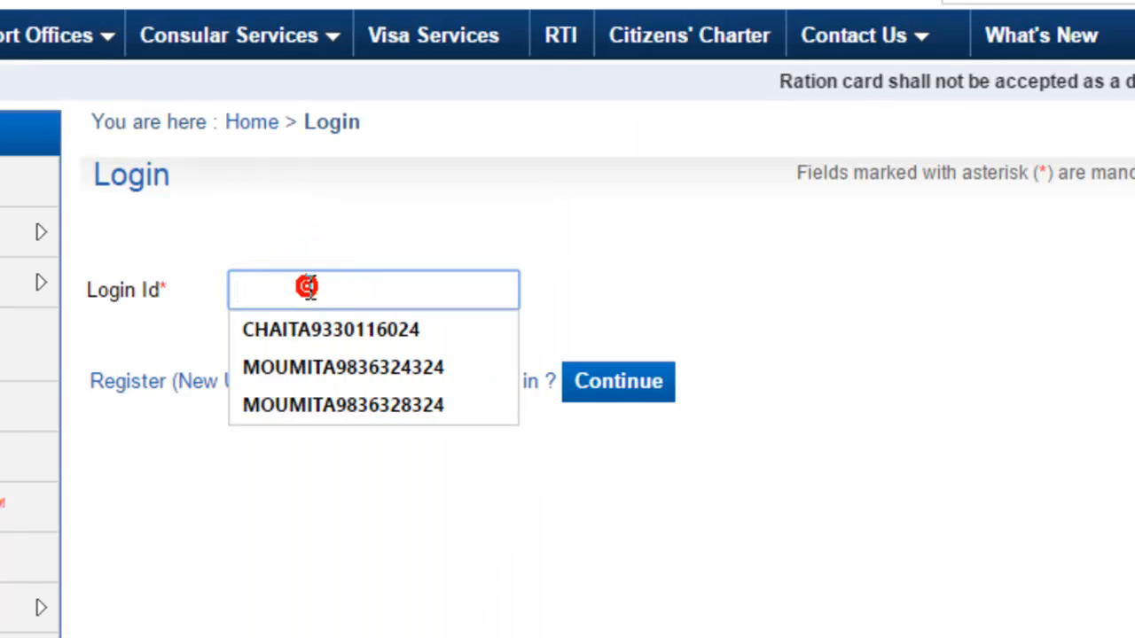
{"action": "left_click", "coordinate": [328, 391]}
{"action": "left_click", "coordinate": [629, 390]}
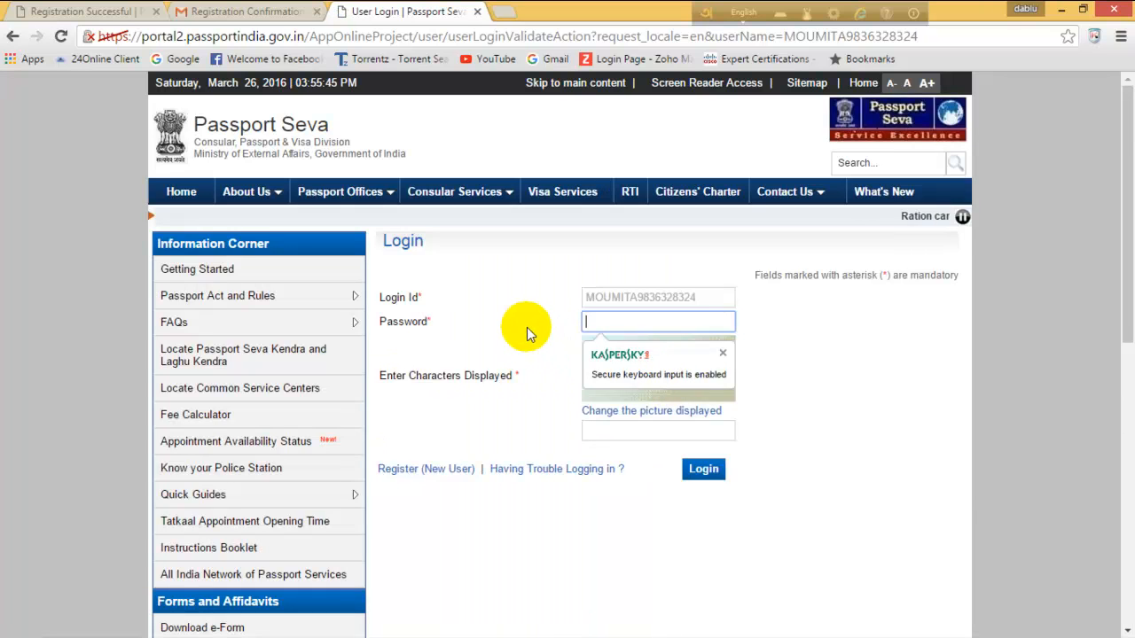
Enter the password and captcha, log in, and decline saving the password.
{"action": "left_click", "coordinate": [618, 322]}
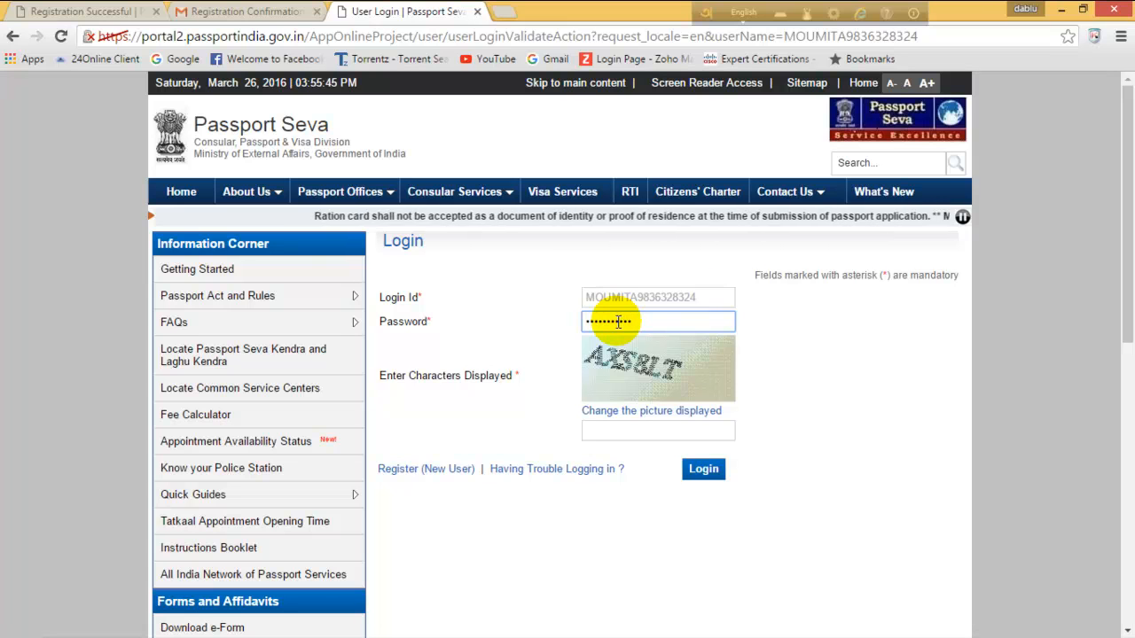
{"action": "left_click", "coordinate": [664, 434]}
{"action": "type", "text": "AXS8LT"}
{"action": "left_click", "coordinate": [707, 471]}
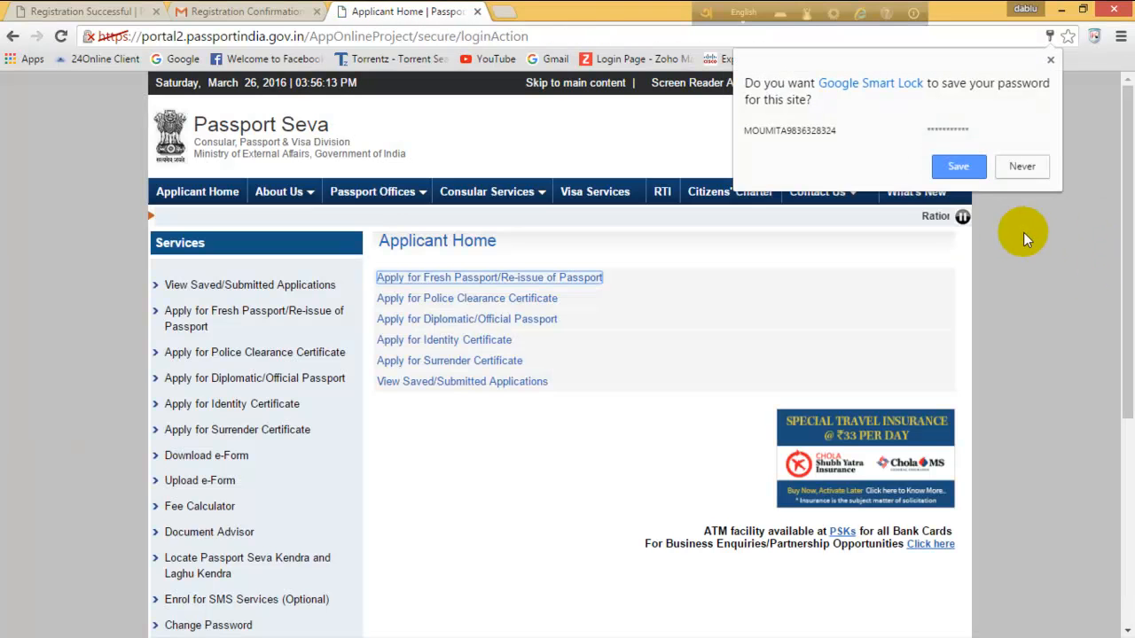
{"action": "left_click", "coordinate": [1048, 250]}
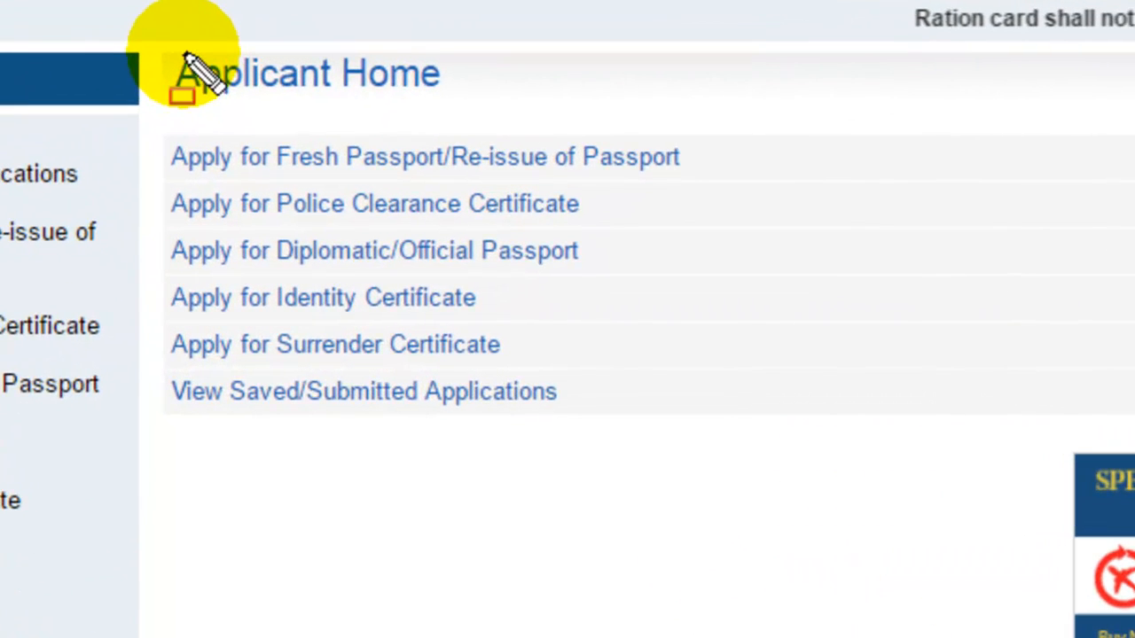
Open 'Apply for Fresh Passport/Re-issue of Passport' and choose Alternative 2's online application form.
{"action": "mouse_move", "coordinate": [153, 97]}
{"action": "left_mouse_down"}
{"action": "mouse_move", "coordinate": [162, 233]}
{"action": "mouse_move", "coordinate": [292, 367]}
{"action": "mouse_move", "coordinate": [733, 411]}
{"action": "left_mouse_up"}
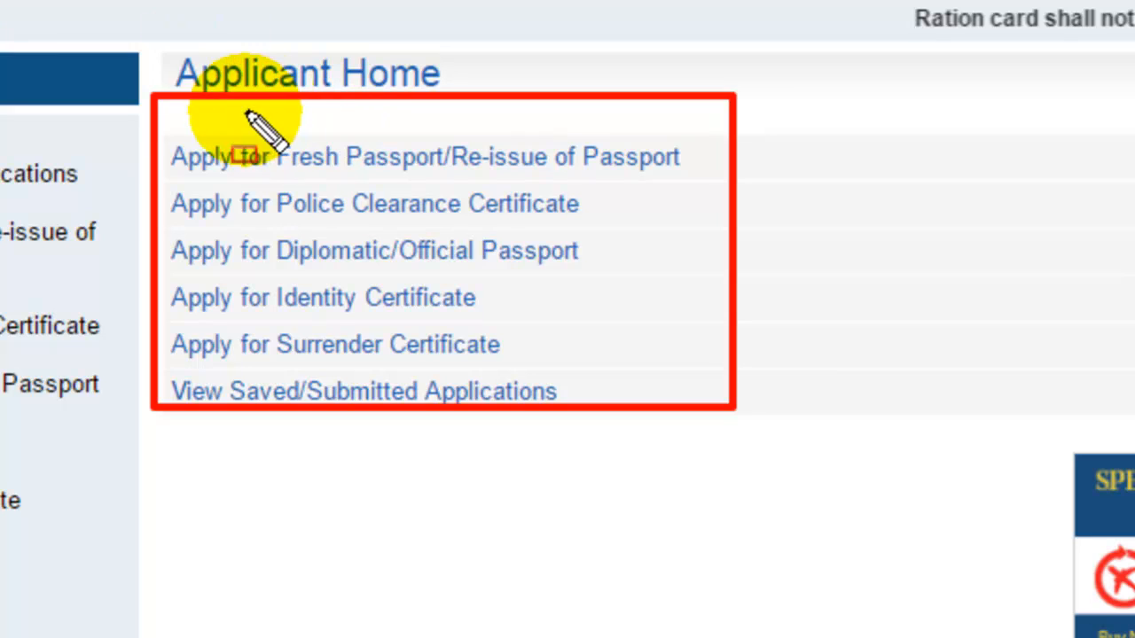
{"action": "mouse_move", "coordinate": [164, 130]}
{"action": "left_mouse_down"}
{"action": "mouse_move", "coordinate": [293, 183]}
{"action": "mouse_move", "coordinate": [693, 185]}
{"action": "left_mouse_up"}
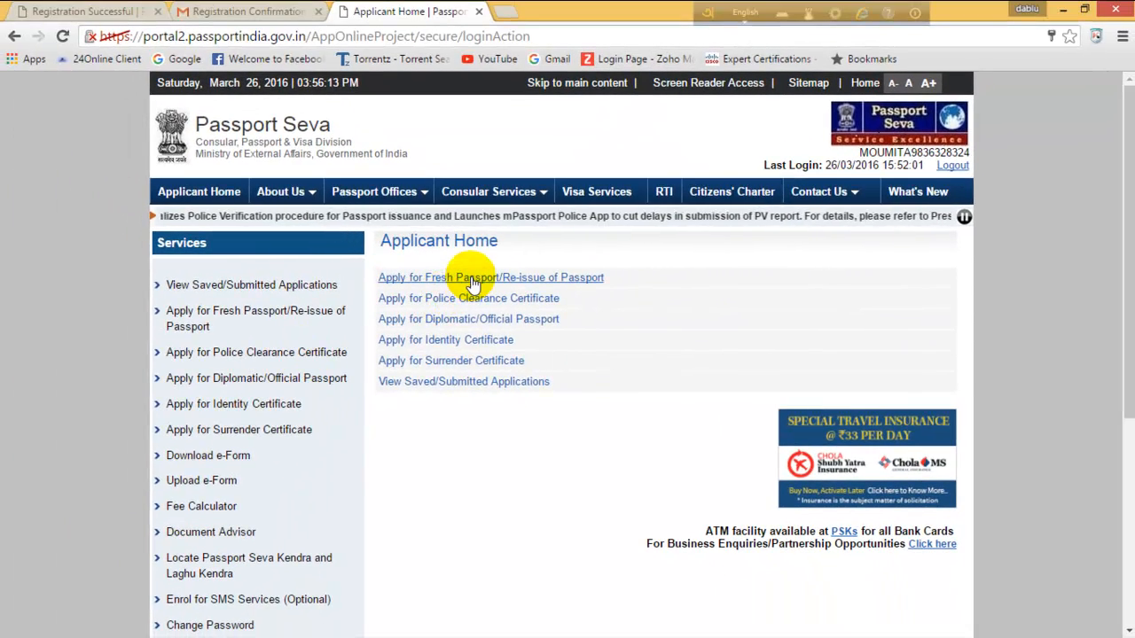
{"action": "left_click", "coordinate": [472, 278]}
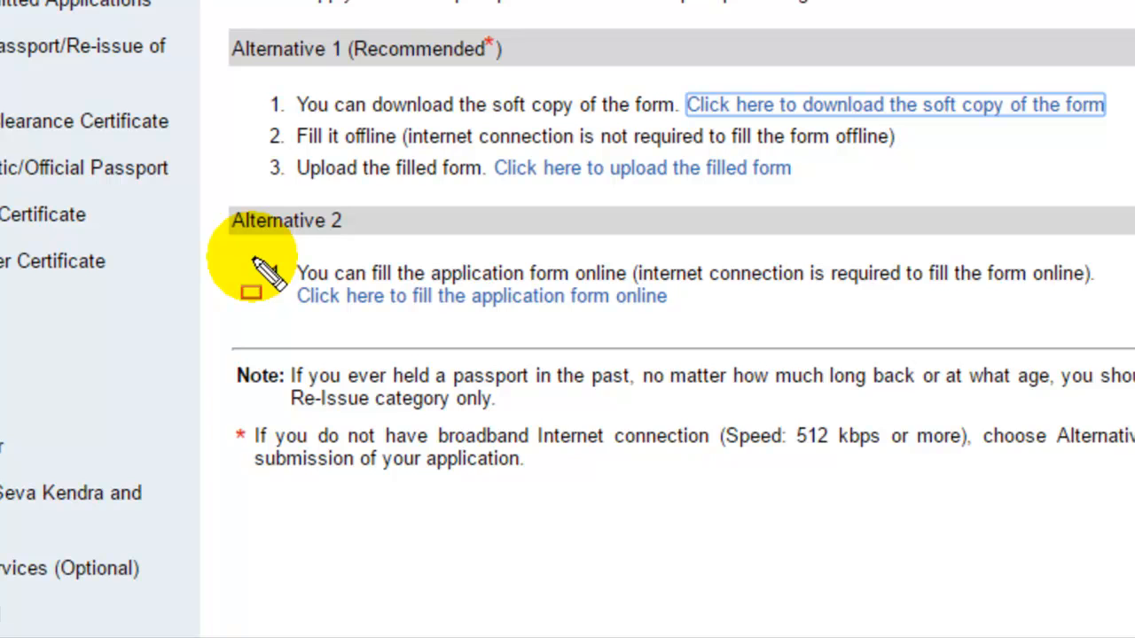
{"action": "mouse_move", "coordinate": [253, 260]}
{"action": "left_mouse_down"}
{"action": "mouse_move", "coordinate": [464, 304]}
{"action": "mouse_move", "coordinate": [714, 330]}
{"action": "mouse_move", "coordinate": [1115, 315]}
{"action": "left_mouse_up"}
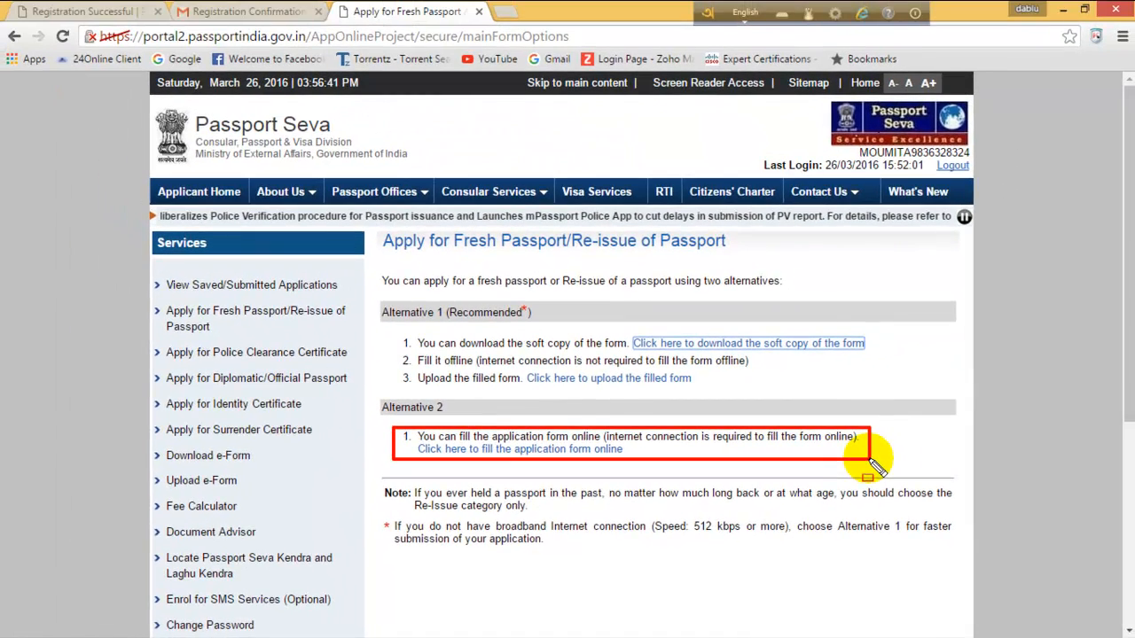
{"action": "key", "text": "Escape"}
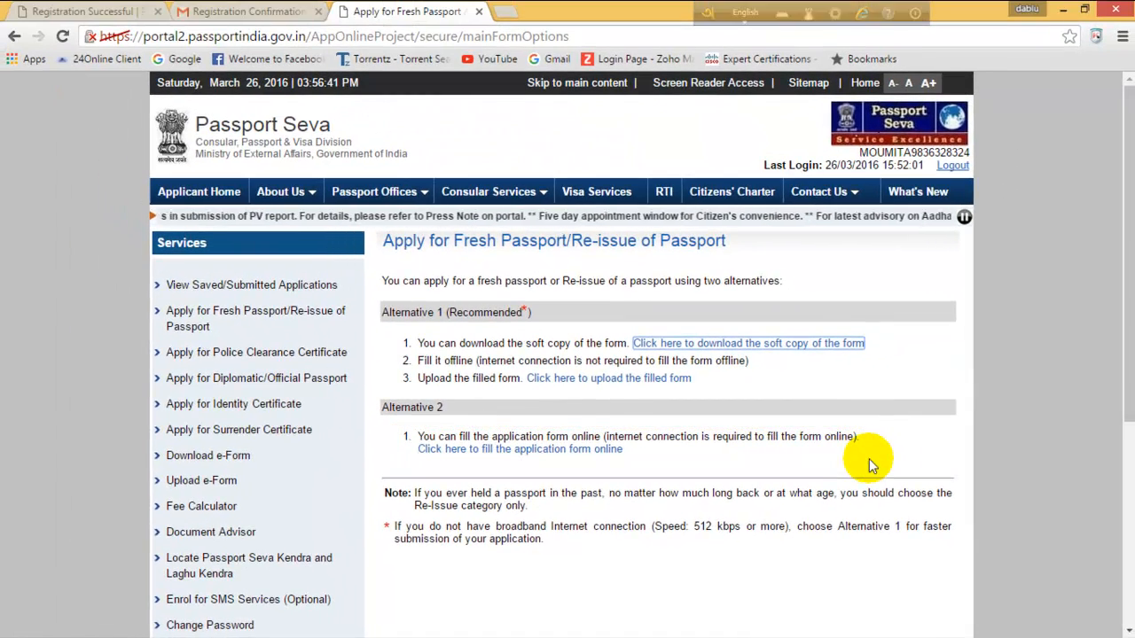
{"action": "left_click", "coordinate": [512, 450]}
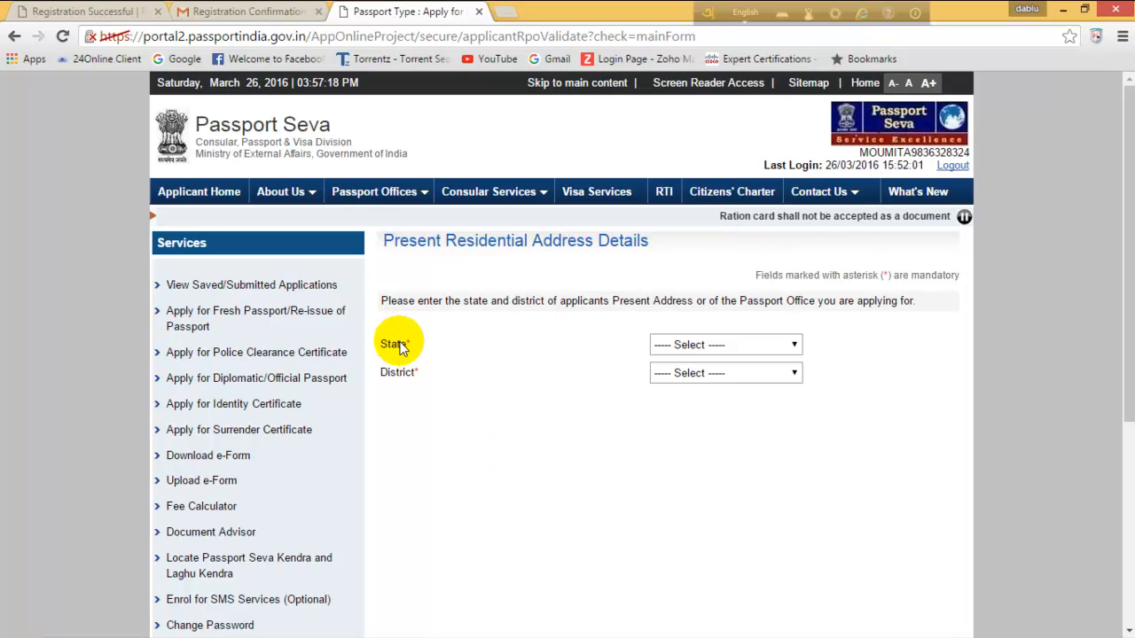
Choose West Bengal as the present address state and North 24 Parganas as the district.
{"action": "left_click", "coordinate": [795, 344]}
{"action": "left_click", "coordinate": [795, 427]}
{"action": "scroll", "coordinate": [798, 612], "scroll_direction": "down", "scroll_amount": 5}
{"action": "left_click", "coordinate": [760, 620]}
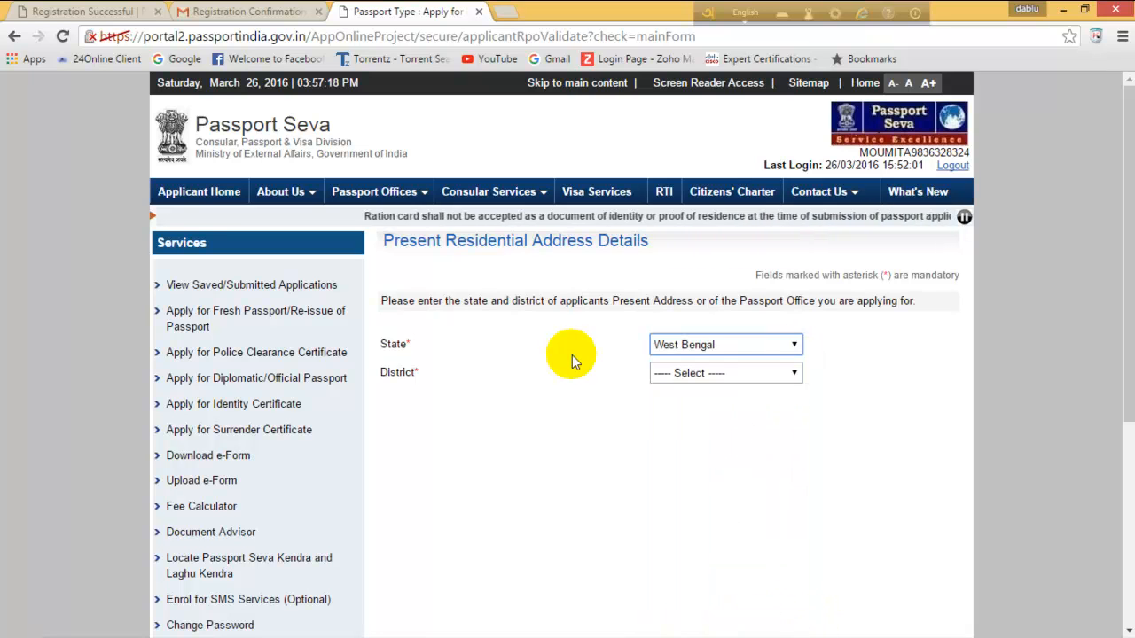
{"action": "left_click", "coordinate": [794, 372]}
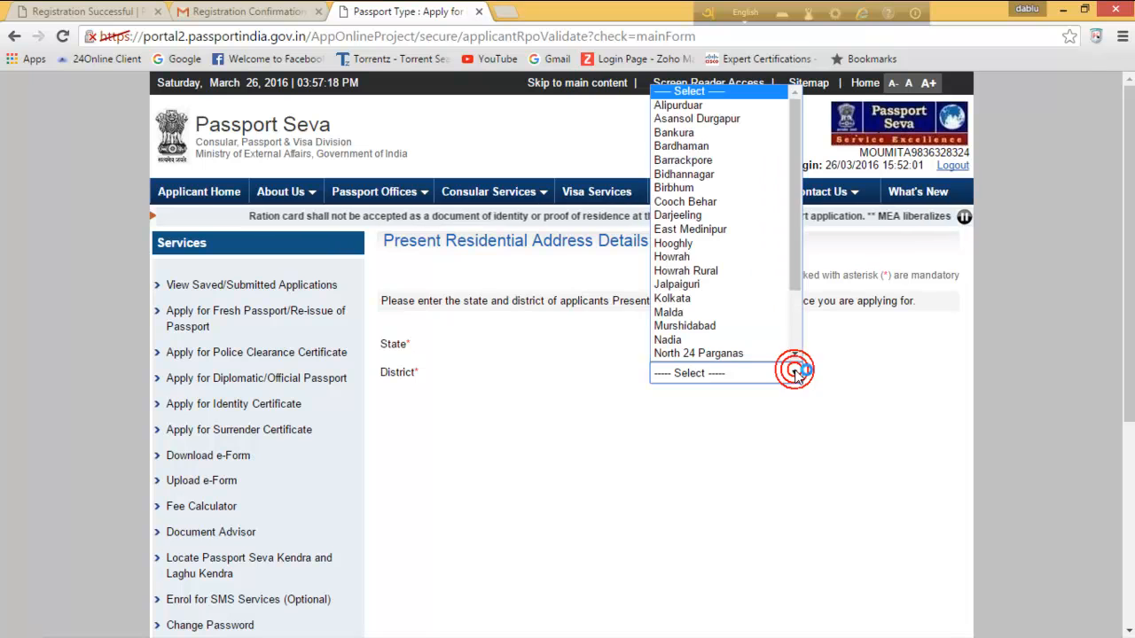
{"action": "left_click", "coordinate": [766, 352]}
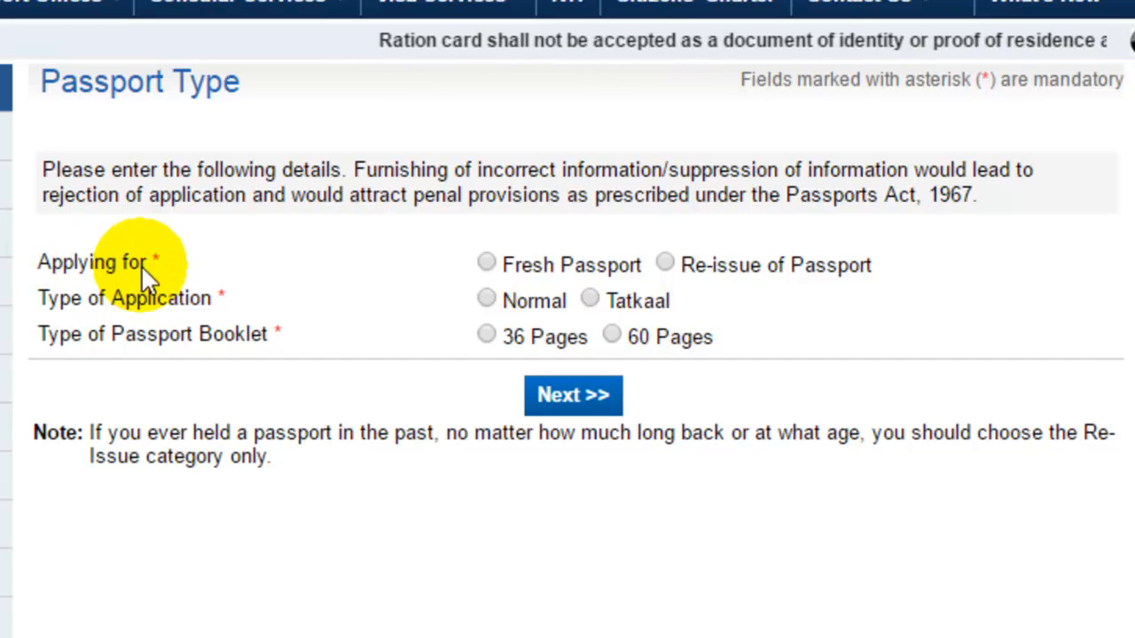
Select Fresh Passport, Normal application type and a 36 Pages booklet, then proceed.
{"action": "left_click", "coordinate": [488, 260]}
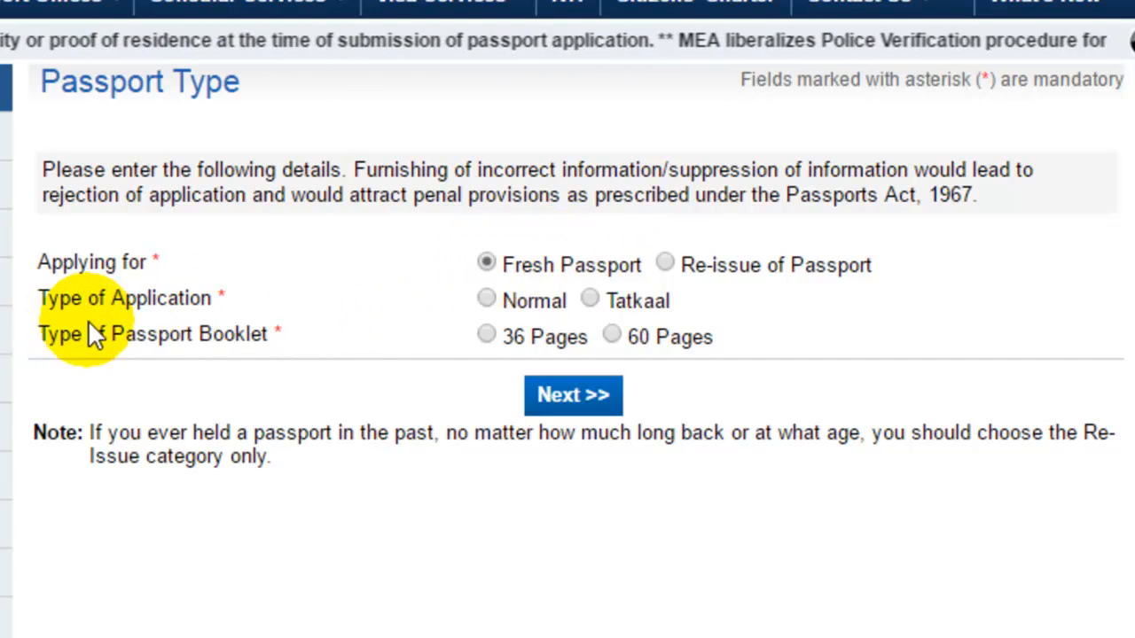
{"action": "left_click", "coordinate": [485, 297]}
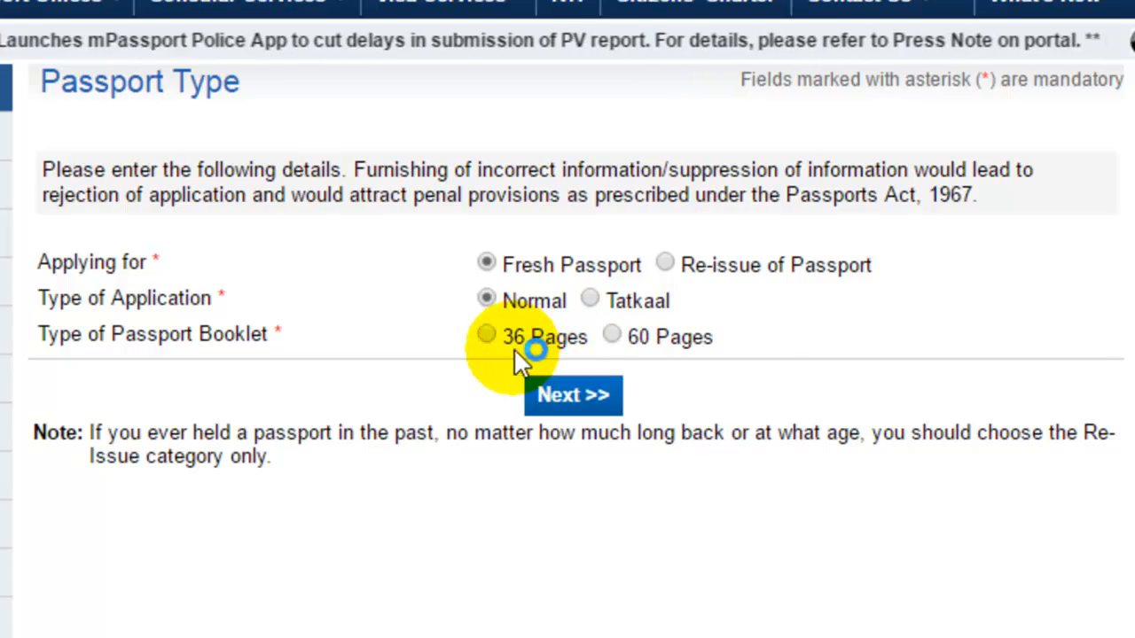
{"action": "left_click", "coordinate": [544, 355]}
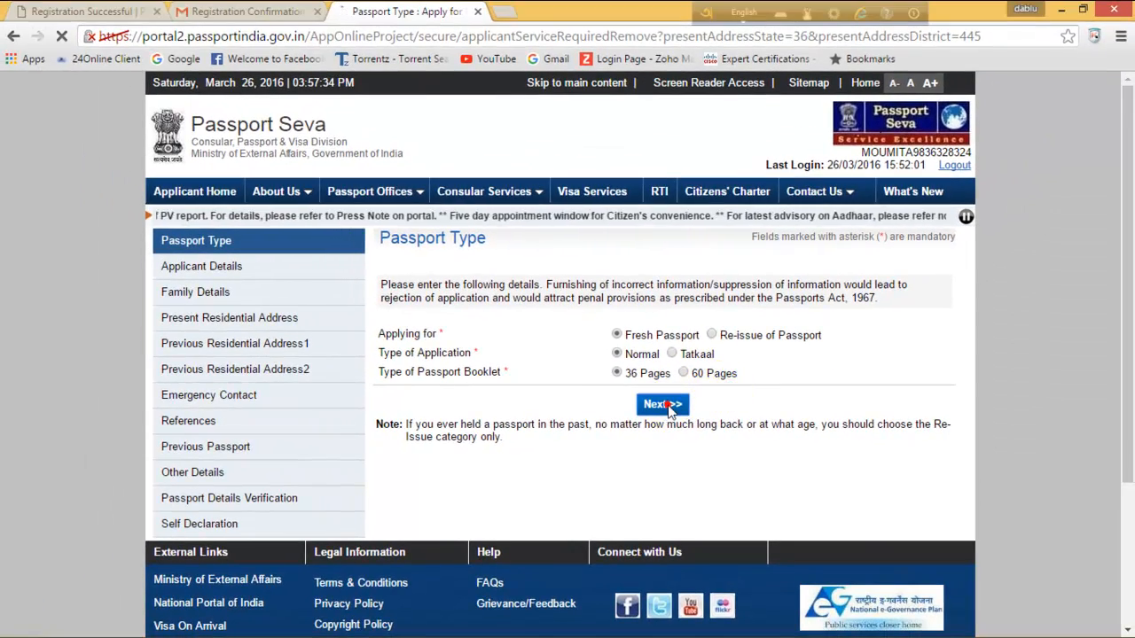
{"action": "left_click", "coordinate": [574, 394]}
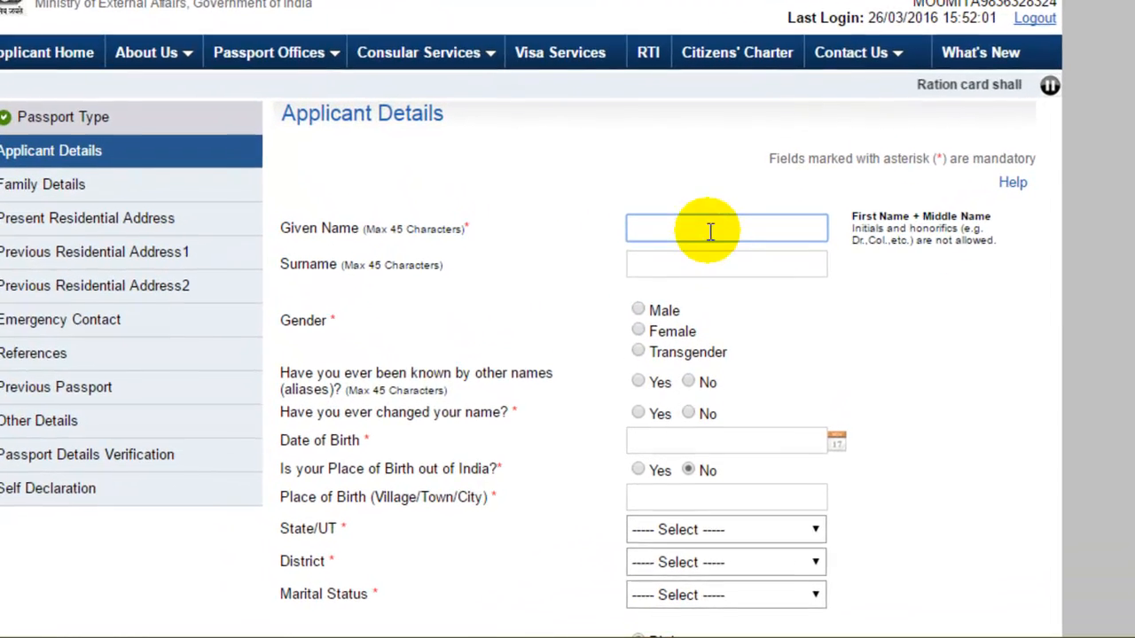
Fill the given name and surname from saved suggestions, select Female, and answer No to name change.
{"action": "left_click", "coordinate": [712, 224]}
{"action": "left_click", "coordinate": [697, 254]}
{"action": "left_click", "coordinate": [697, 258]}
{"action": "left_click", "coordinate": [697, 259]}
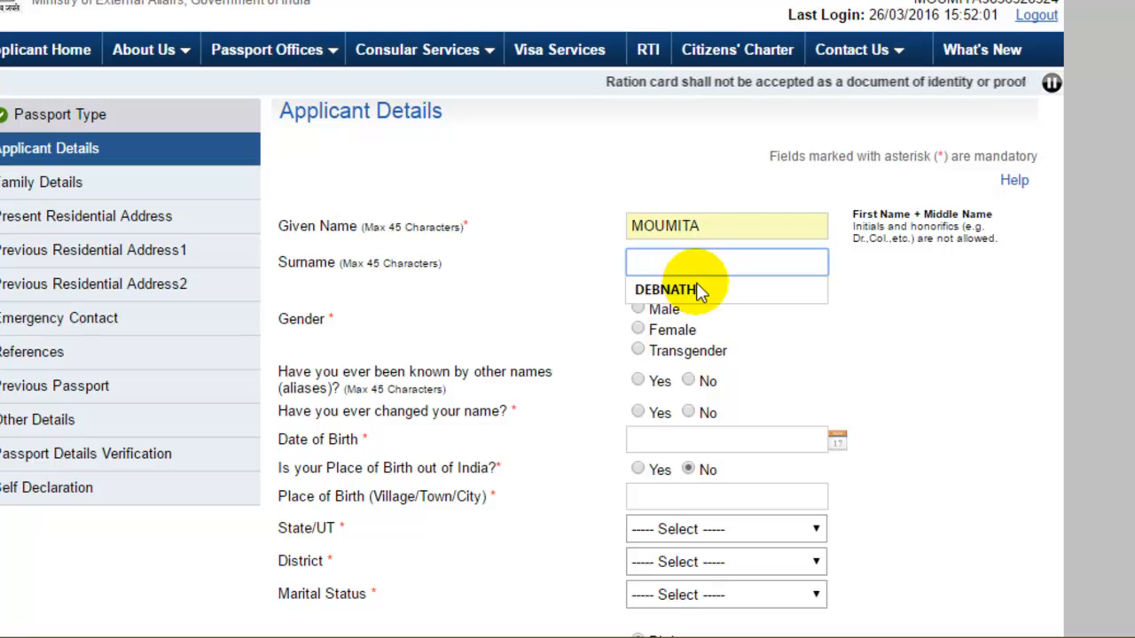
{"action": "left_click", "coordinate": [700, 289]}
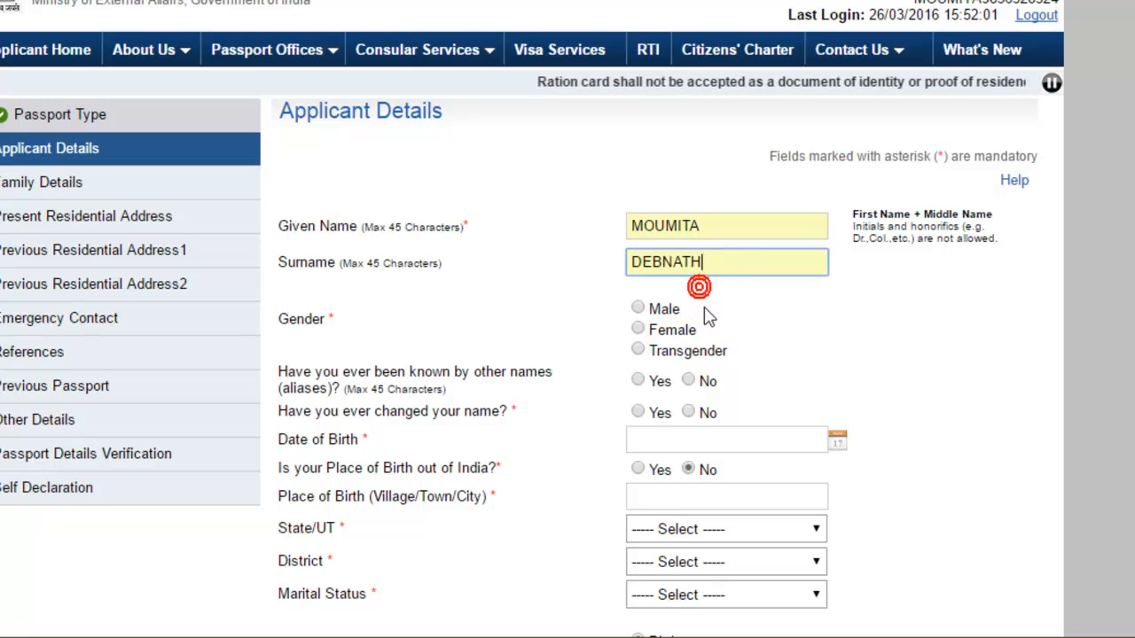
{"action": "left_click", "coordinate": [638, 329]}
{"action": "scroll", "coordinate": [790, 320], "scroll_direction": "down", "scroll_amount": 1}
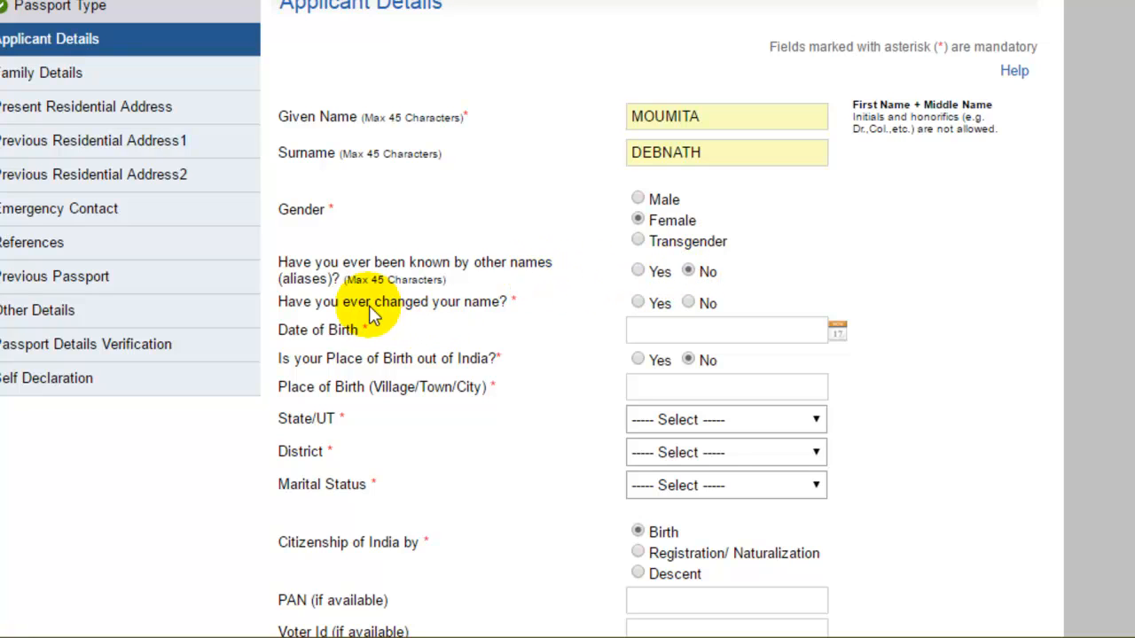
{"action": "left_click", "coordinate": [688, 303]}
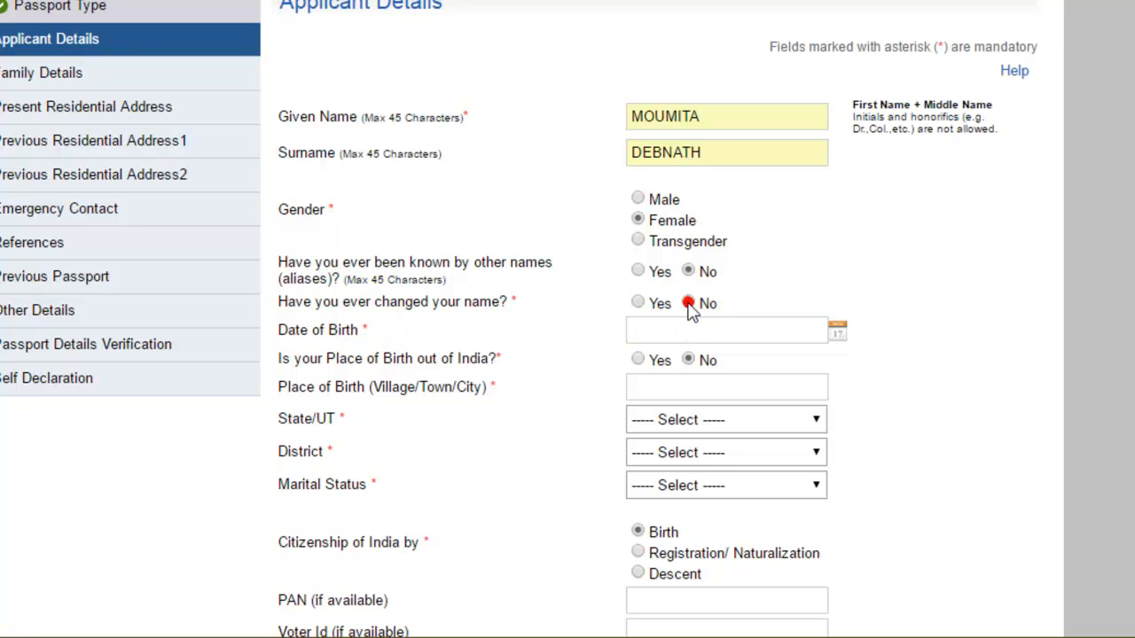
{"action": "left_click", "coordinate": [840, 339]}
{"action": "left_click", "coordinate": [647, 400]}
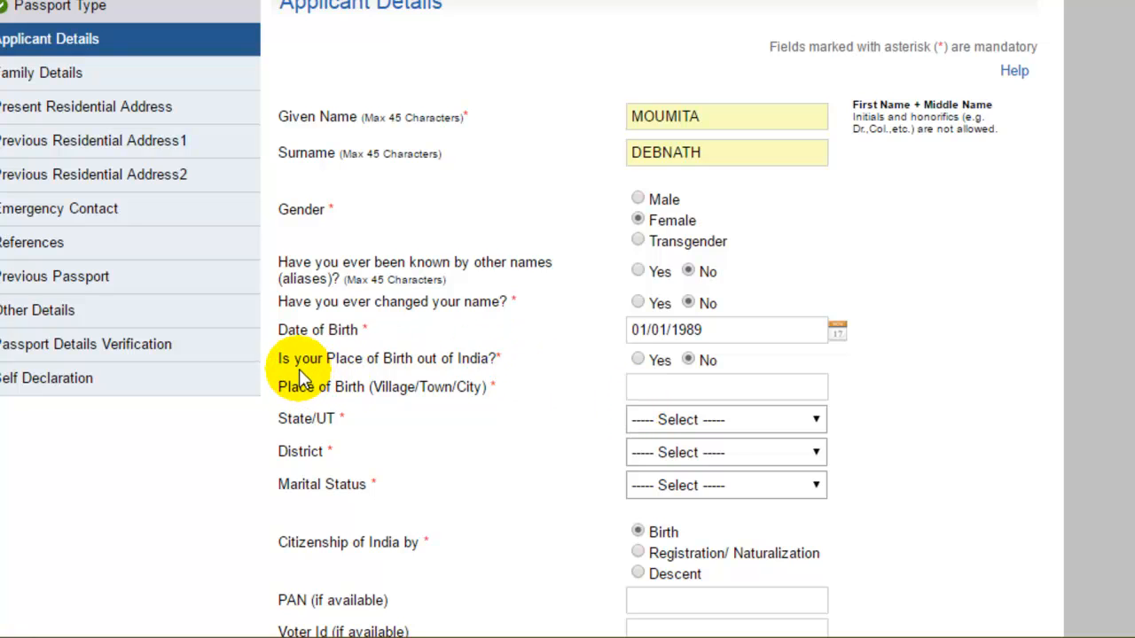
{"action": "scroll", "coordinate": [375, 357], "scroll_direction": "down", "scroll_amount": 2}
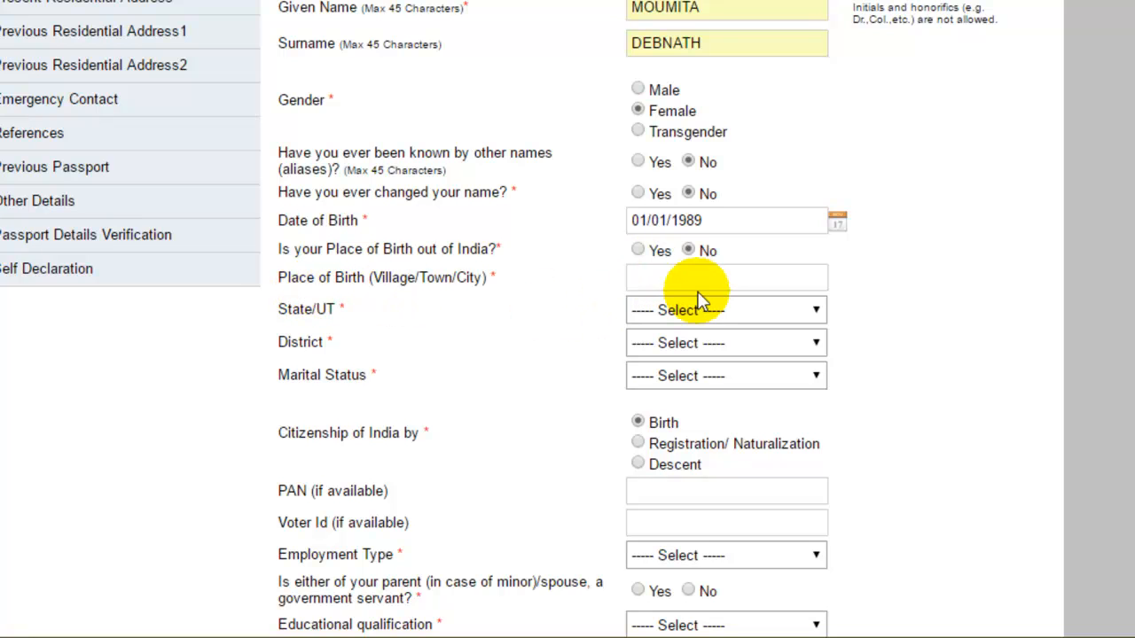
{"action": "left_click", "coordinate": [716, 277]}
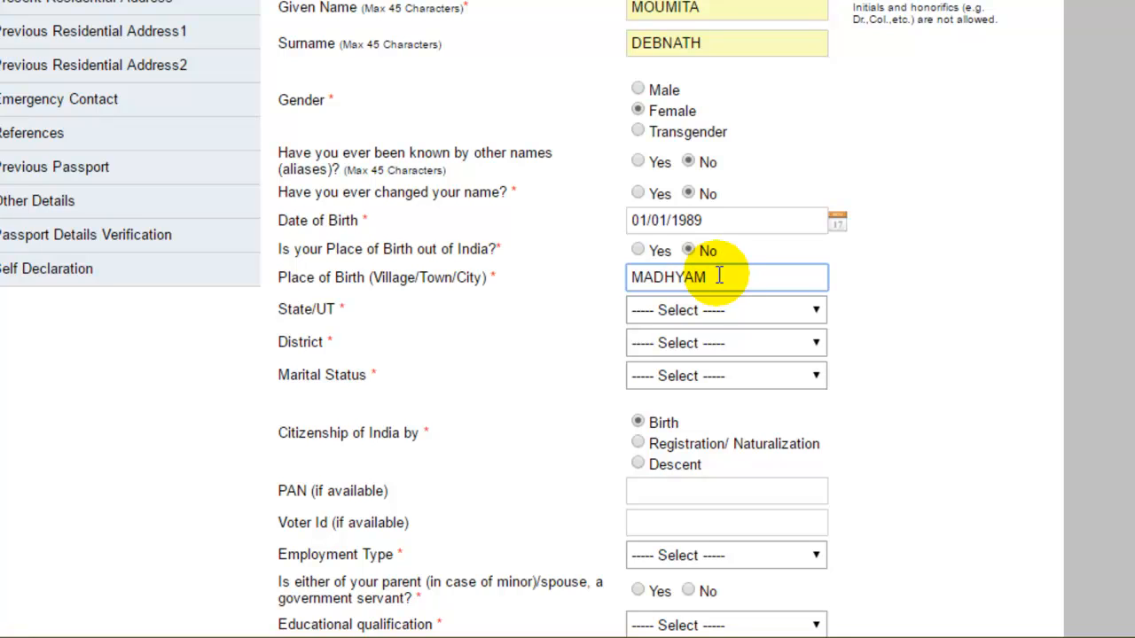
Choose West Bengal and North 24 Parganas as birth state and district, and marital status Single.
{"action": "left_click", "coordinate": [815, 312]}
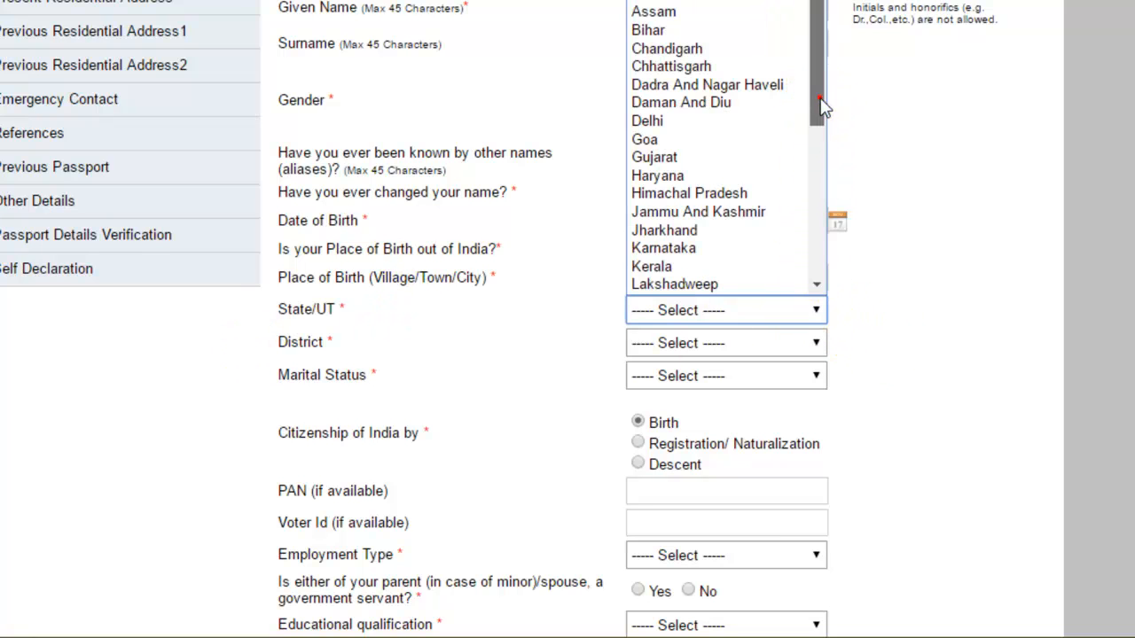
{"action": "left_click_drag", "start_coordinate": [823, 107], "coordinate": [843, 296]}
{"action": "left_click", "coordinate": [754, 286]}
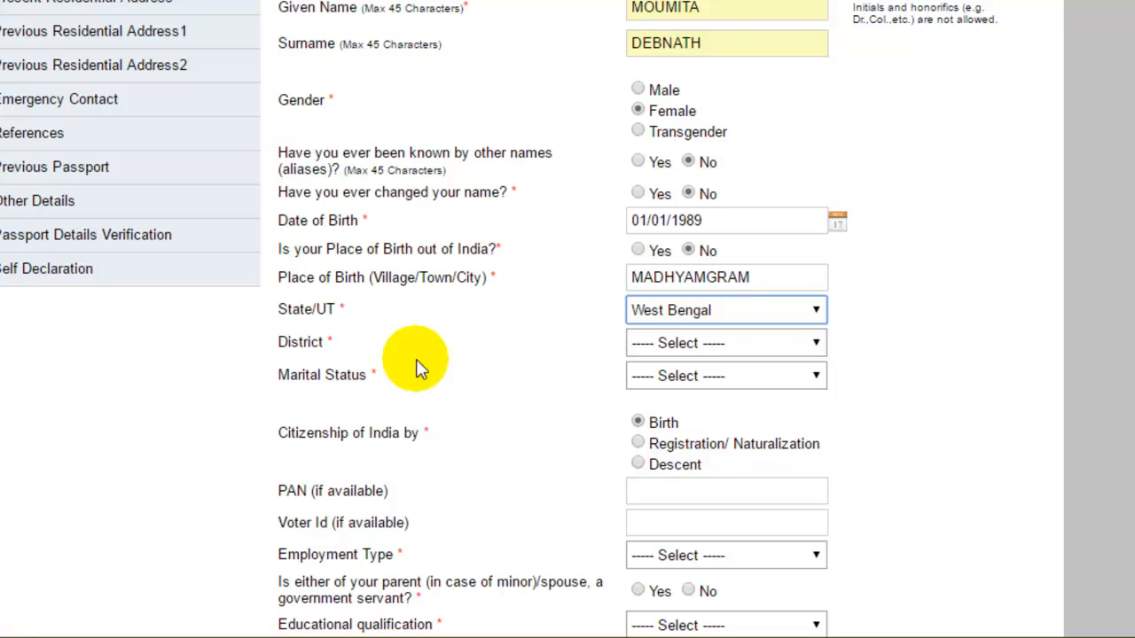
{"action": "left_click", "coordinate": [814, 344]}
{"action": "left_click", "coordinate": [768, 312]}
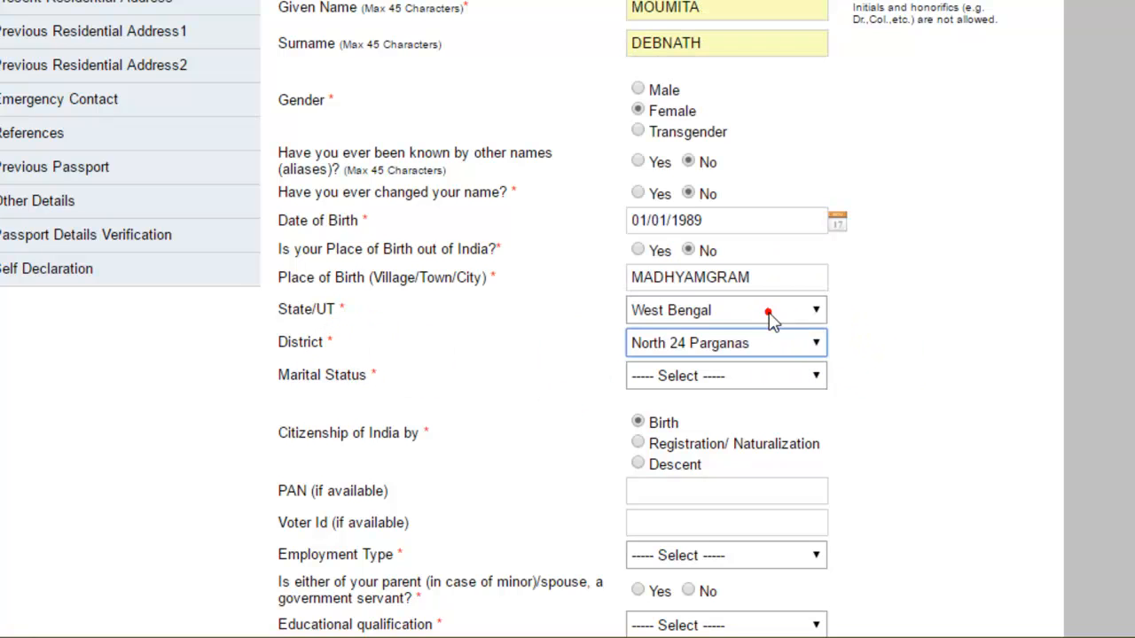
{"action": "left_click", "coordinate": [817, 373]}
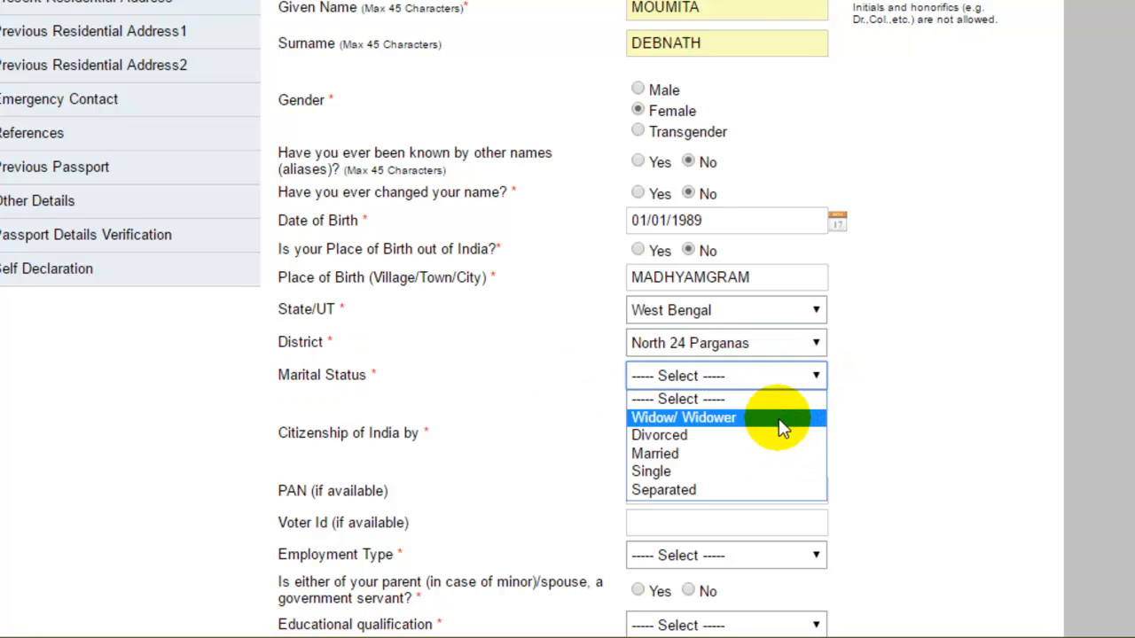
{"action": "left_click", "coordinate": [763, 466]}
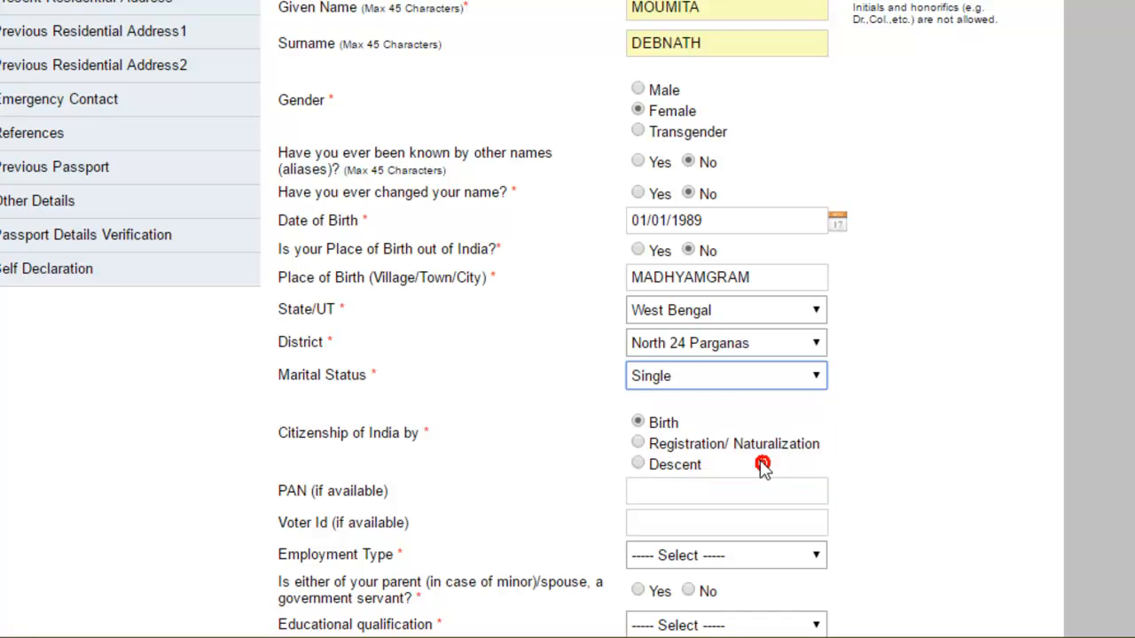
Set the educational qualification to Graduate And Above.
{"action": "scroll", "coordinate": [291, 287], "scroll_direction": "down", "scroll_amount": 2}
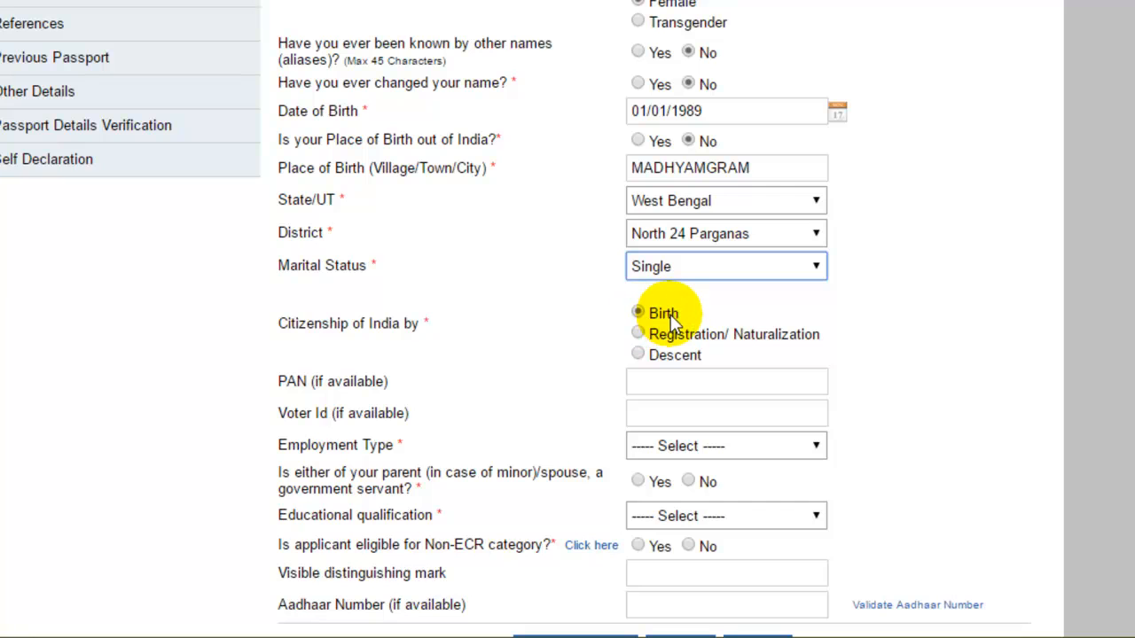
{"action": "scroll", "coordinate": [491, 287], "scroll_direction": "down", "scroll_amount": 2}
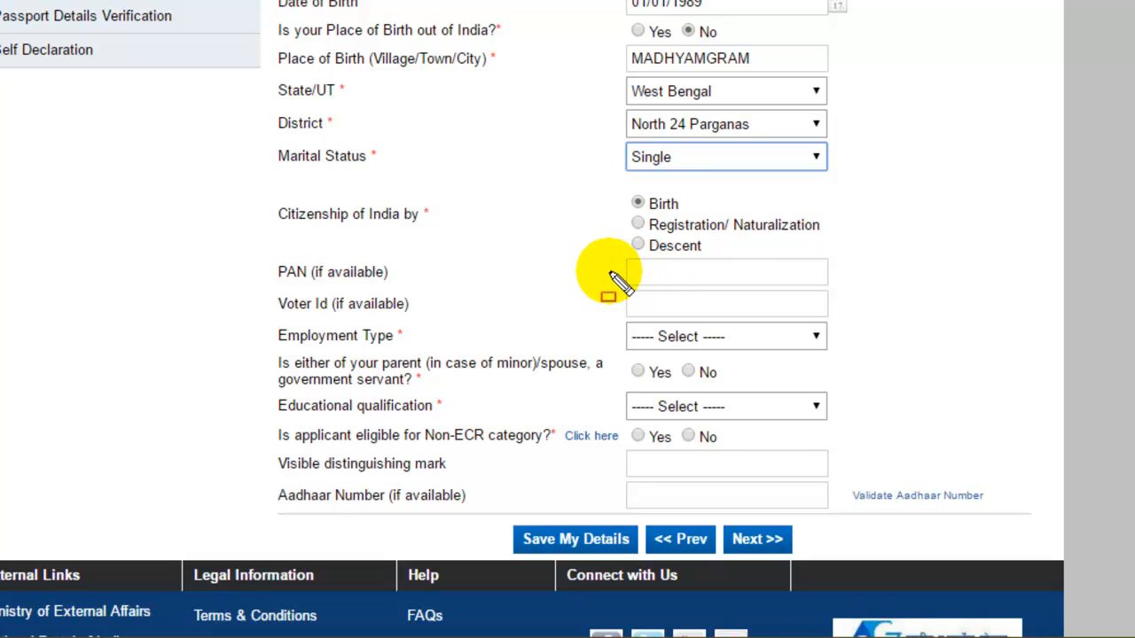
{"action": "mouse_move", "coordinate": [608, 238]}
{"action": "left_mouse_down"}
{"action": "mouse_move", "coordinate": [621, 277]}
{"action": "mouse_move", "coordinate": [660, 297]}
{"action": "mouse_move", "coordinate": [741, 306]}
{"action": "mouse_move", "coordinate": [839, 284]}
{"action": "left_mouse_up"}
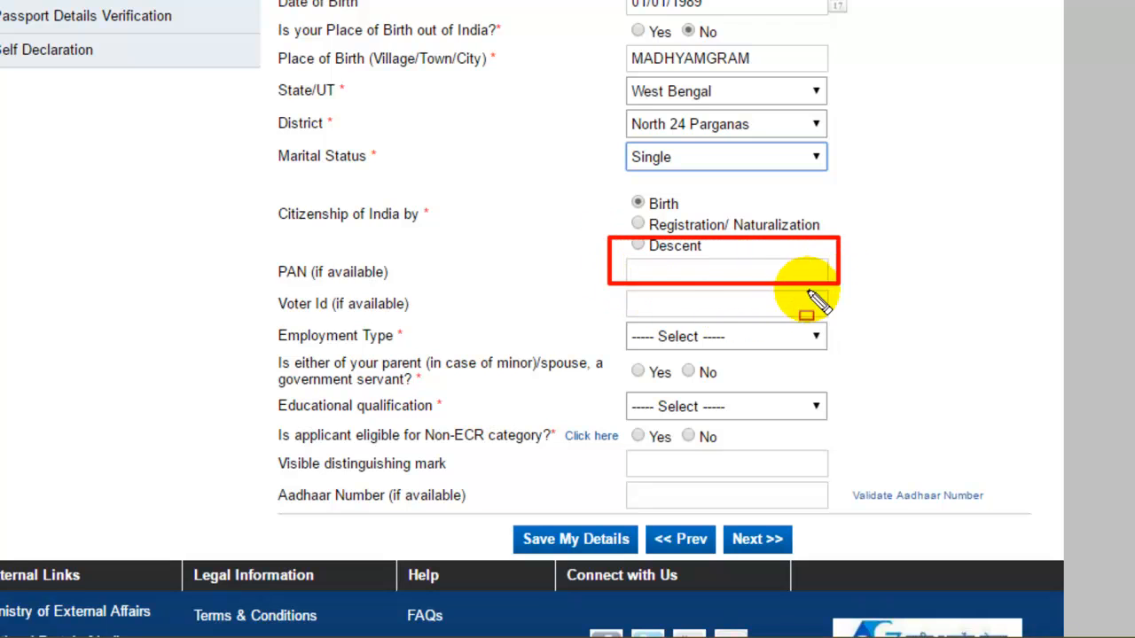
{"action": "left_click_drag", "start_coordinate": [422, 195], "coordinate": [433, 228]}
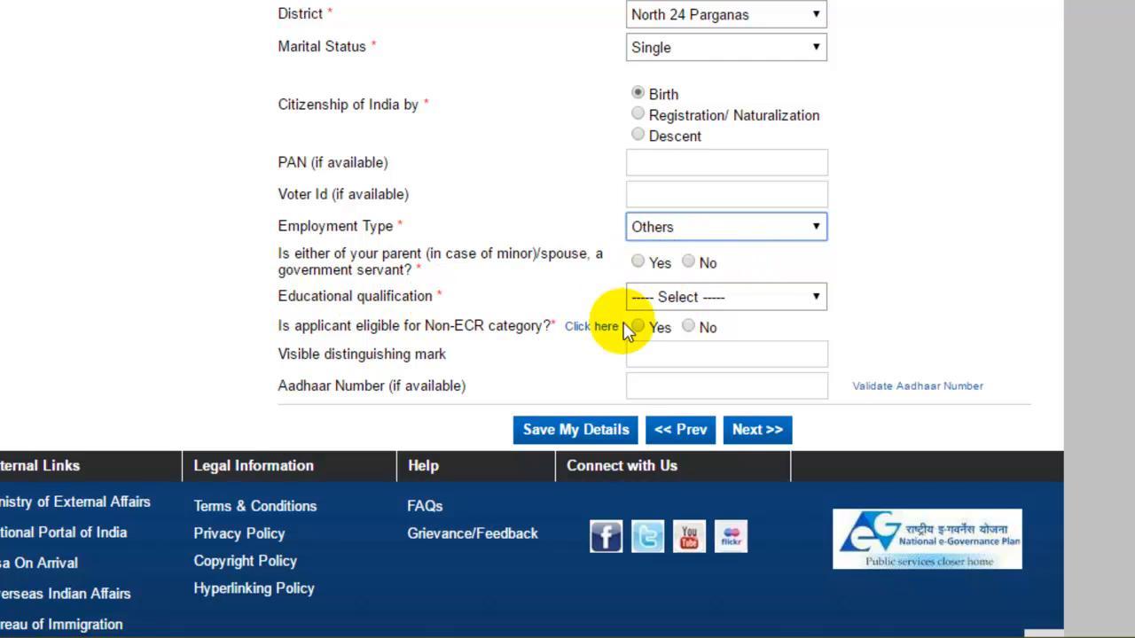
{"action": "left_click", "coordinate": [820, 297]}
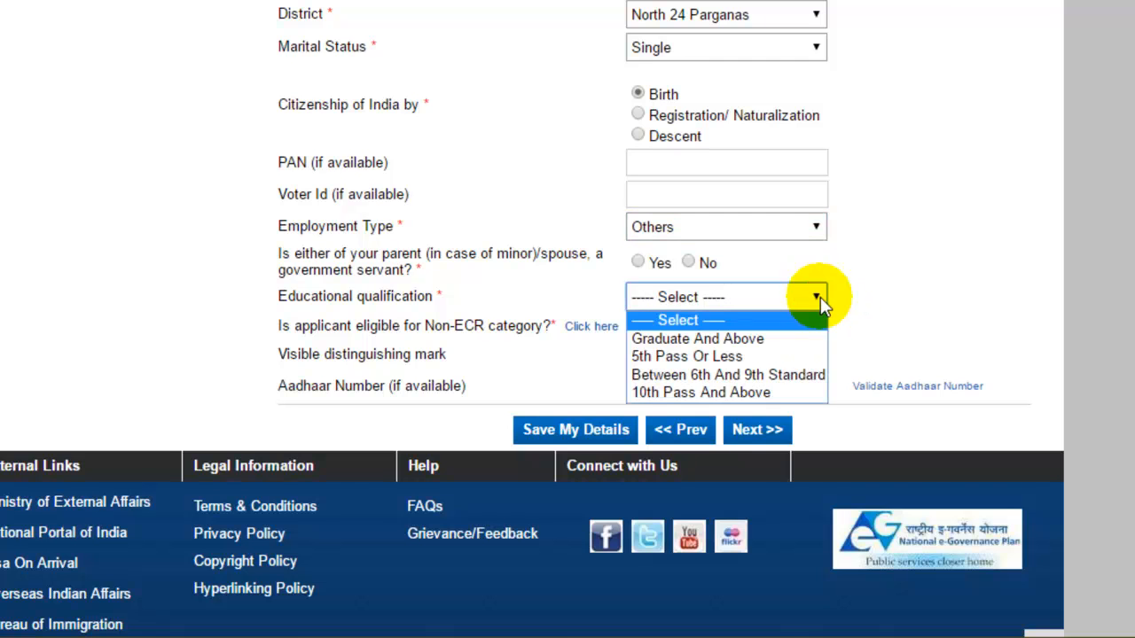
{"action": "left_click", "coordinate": [771, 337]}
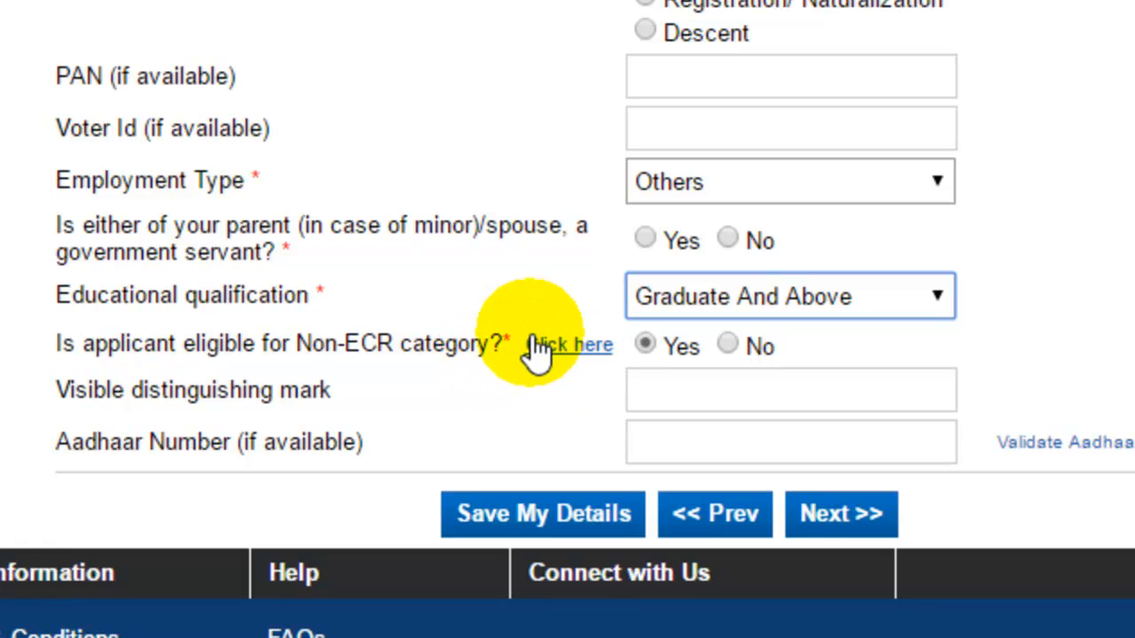
Highlight the Non-ECR help link and the qualification choice with on-screen annotations.
{"action": "key", "text": "ctrl+shift+d"}
{"action": "mouse_move", "coordinate": [511, 310]}
{"action": "left_mouse_down"}
{"action": "mouse_move", "coordinate": [541, 410]}
{"action": "mouse_move", "coordinate": [617, 391]}
{"action": "left_mouse_up"}
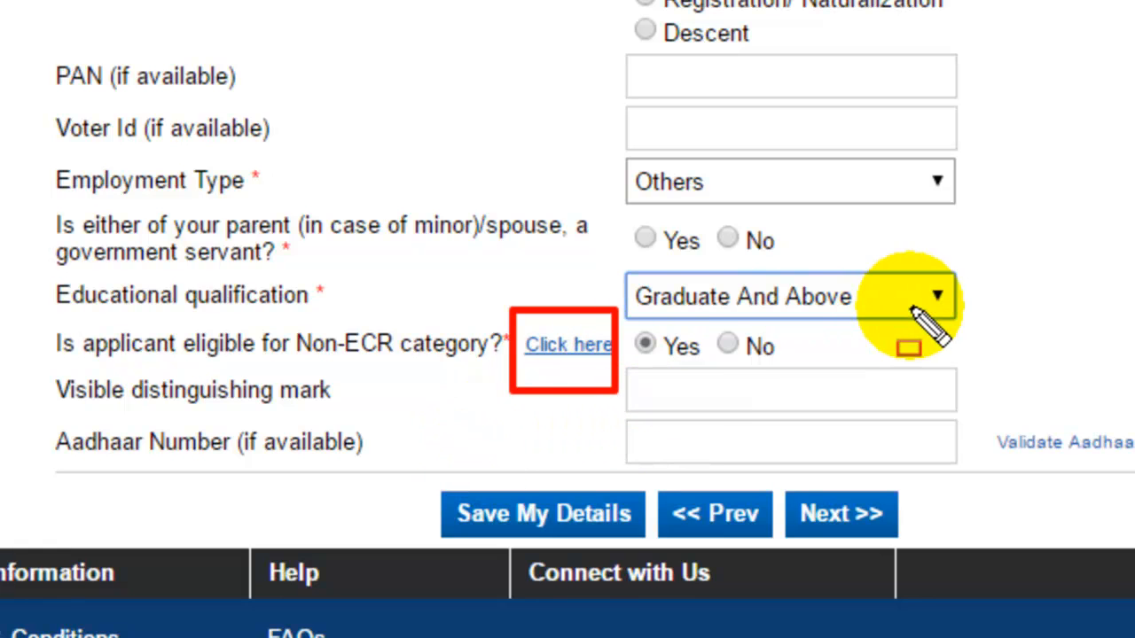
{"action": "mouse_move", "coordinate": [610, 257]}
{"action": "left_mouse_down"}
{"action": "mouse_move", "coordinate": [653, 317]}
{"action": "mouse_move", "coordinate": [971, 315]}
{"action": "left_mouse_up"}
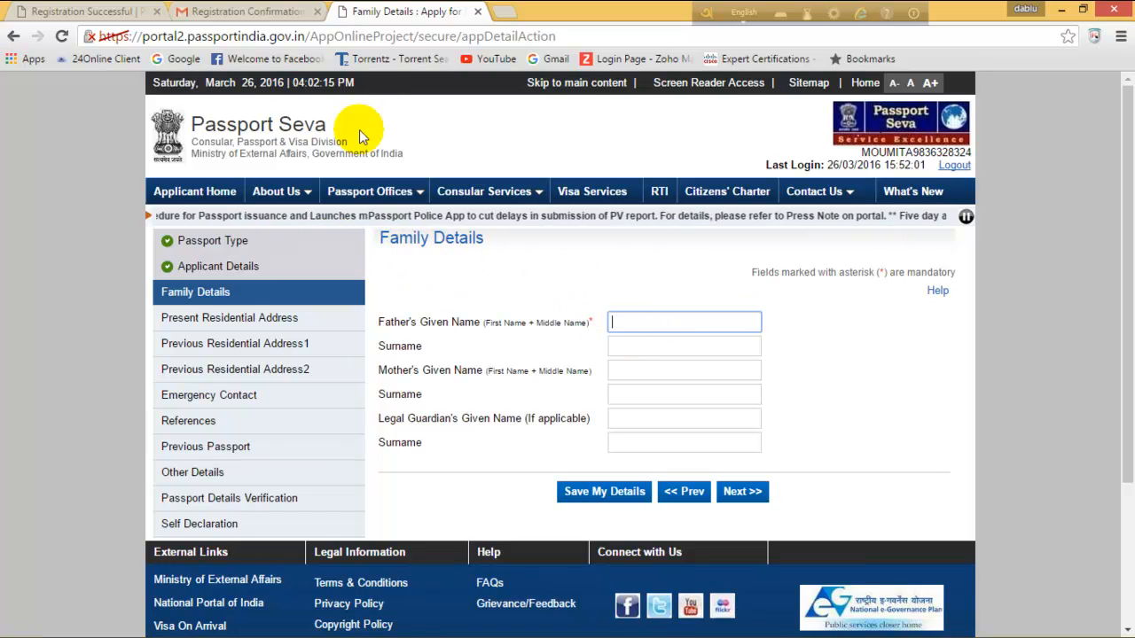
Enter both parents' names, leave the legal guardian fields empty, and save the family details.
{"action": "left_click", "coordinate": [712, 322]}
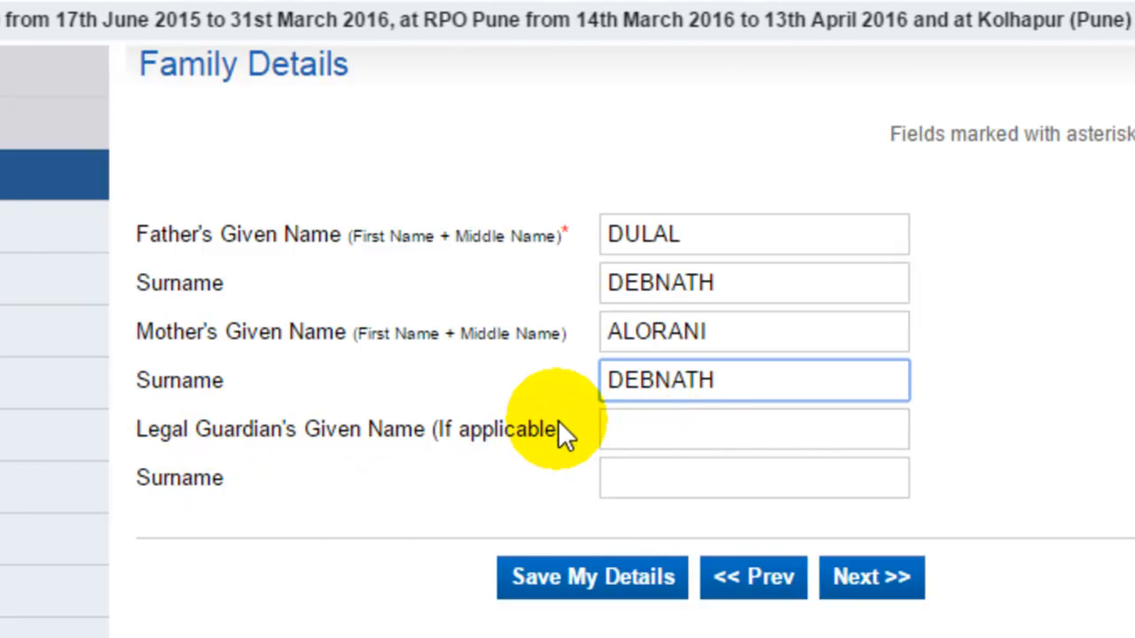
{"action": "key", "text": "ctrl+shift+d"}
{"action": "mouse_move", "coordinate": [575, 412]}
{"action": "left_mouse_down"}
{"action": "mouse_move", "coordinate": [626, 488]}
{"action": "mouse_move", "coordinate": [924, 562]}
{"action": "mouse_move", "coordinate": [980, 511]}
{"action": "left_mouse_up"}
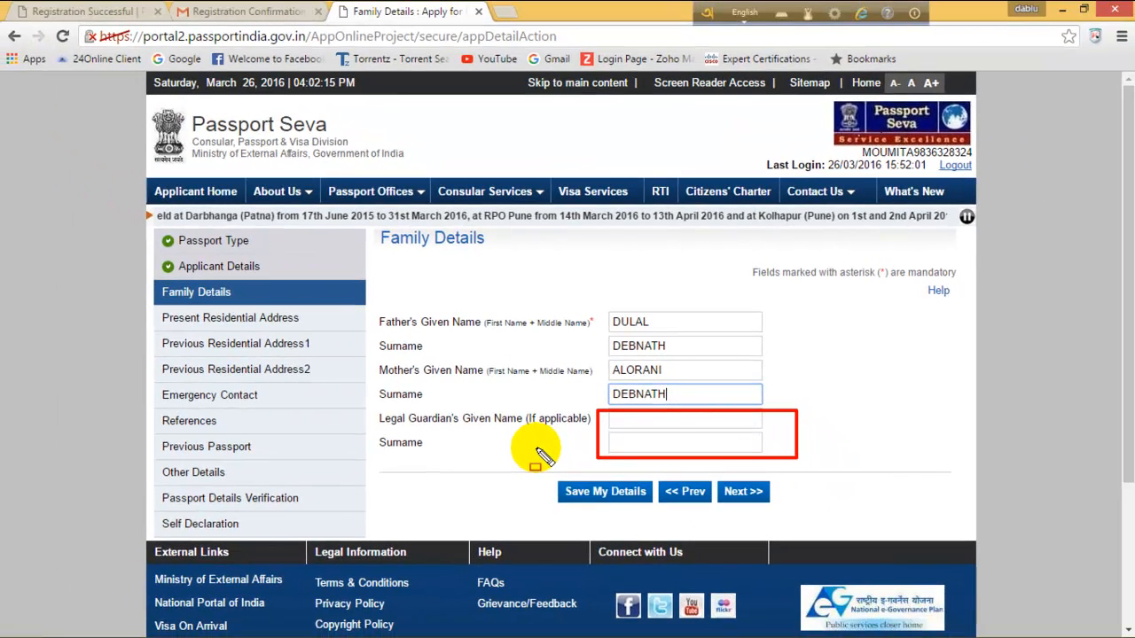
{"action": "key", "text": "Escape"}
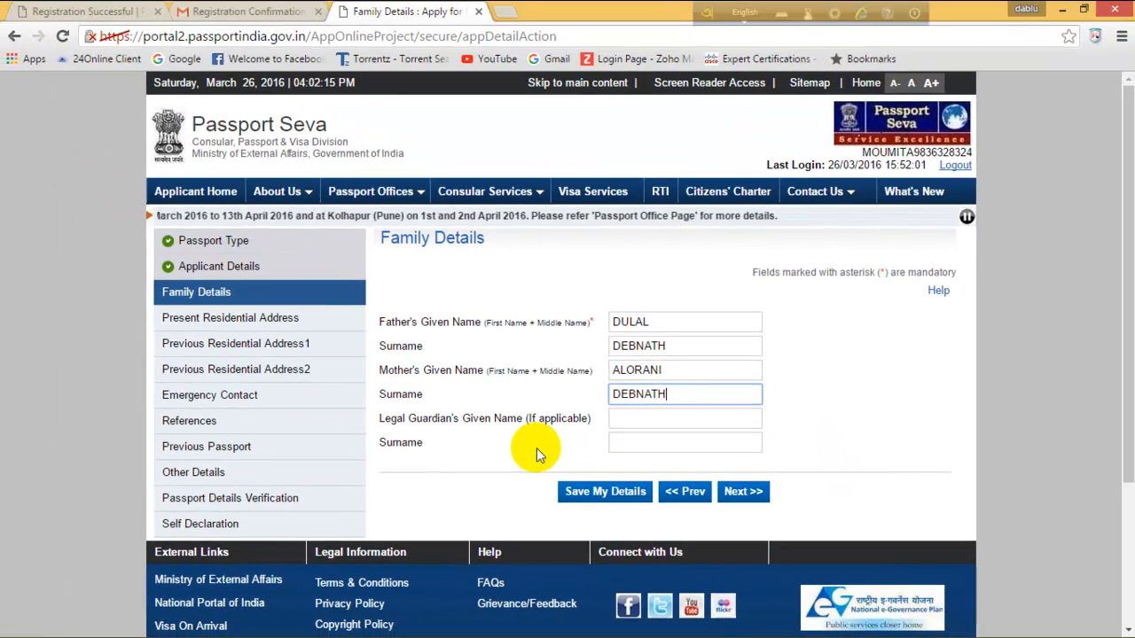
{"action": "left_click", "coordinate": [743, 492]}
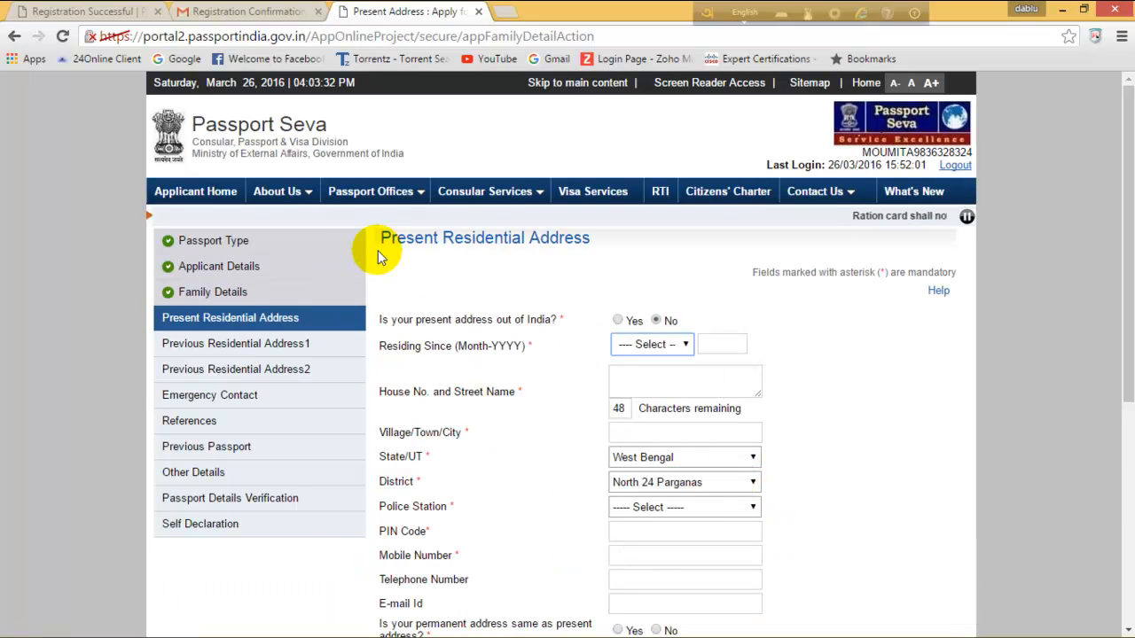
Fill the present address, residing since December 1989 in North 24 Parganas, and mark it permanent.
{"action": "scroll", "coordinate": [378, 250], "scroll_direction": "down", "scroll_amount": 1}
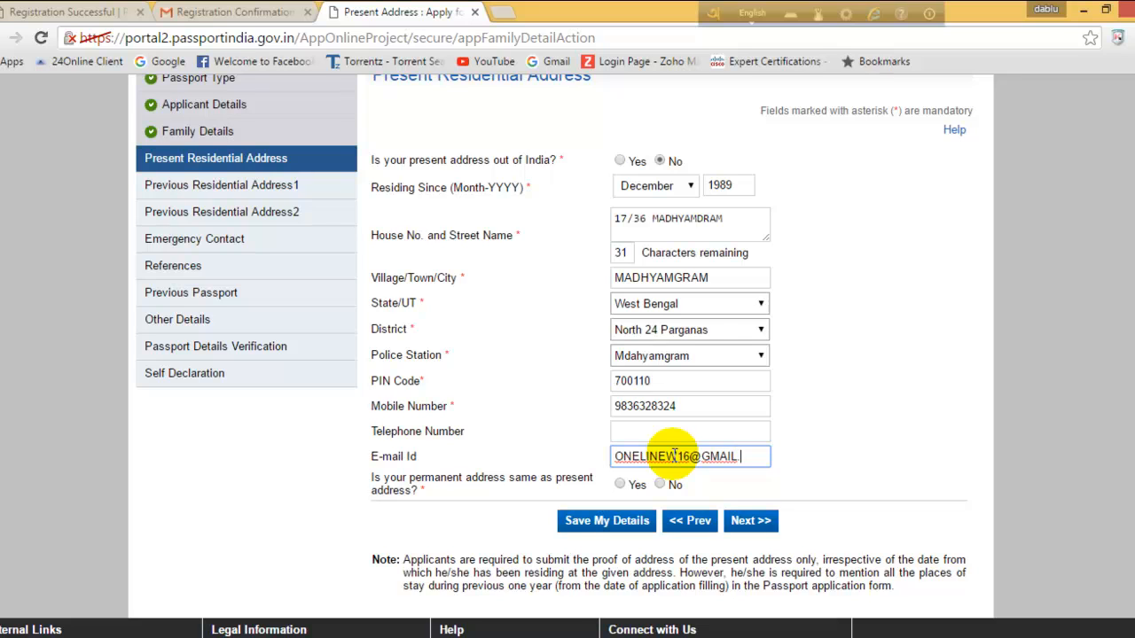
{"action": "type", "text": "OM"}
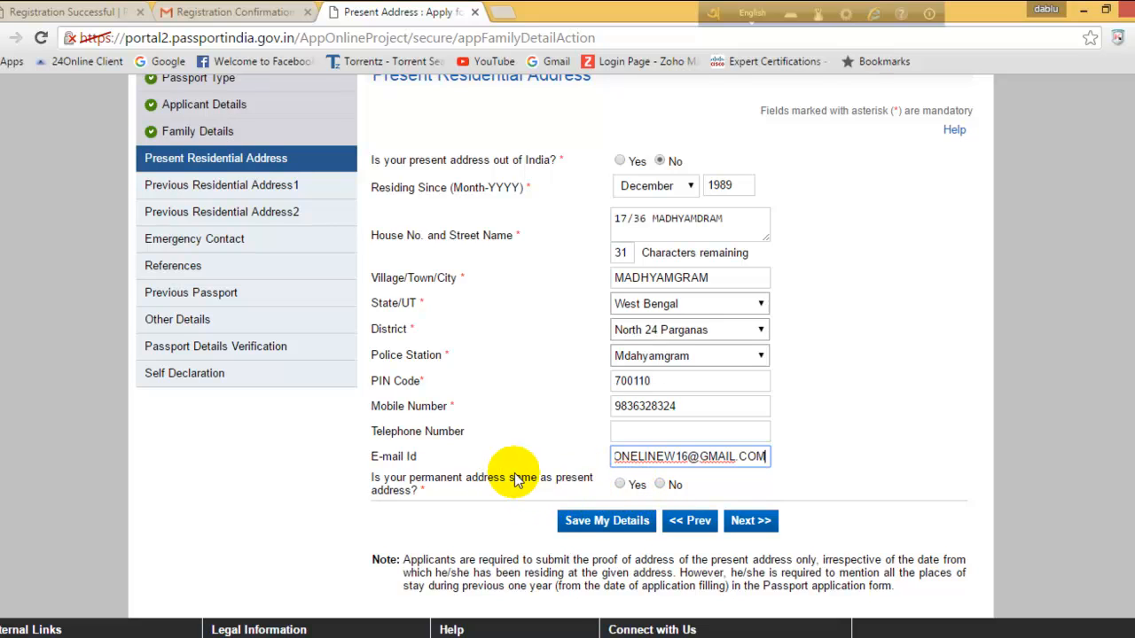
{"action": "scroll", "coordinate": [526, 338], "scroll_direction": "down", "scroll_amount": 1}
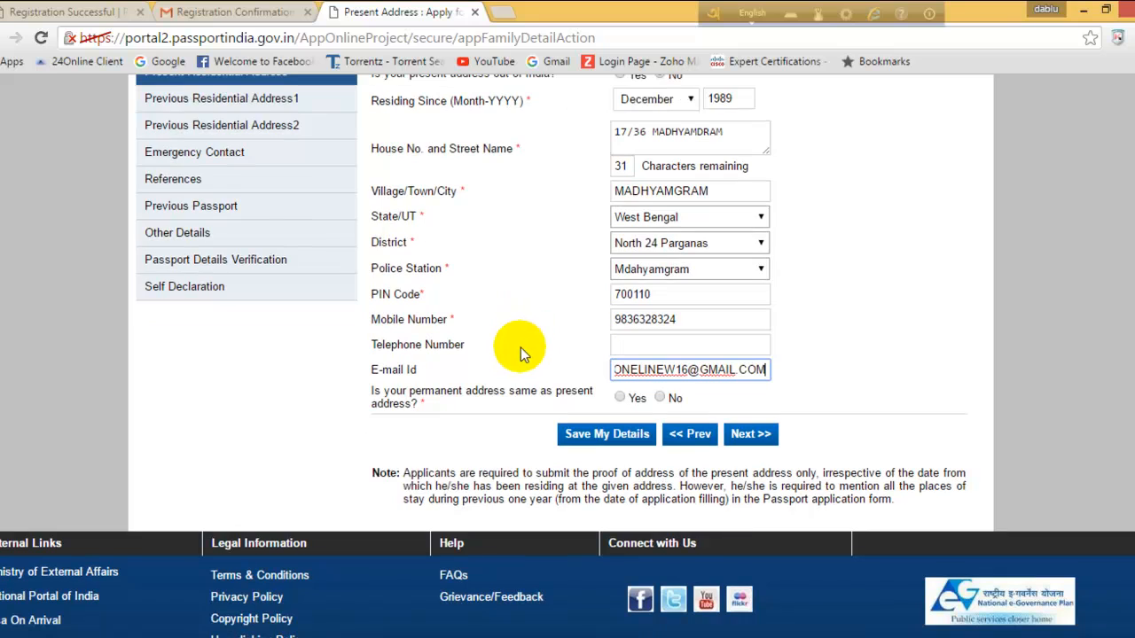
{"action": "left_click", "coordinate": [619, 398]}
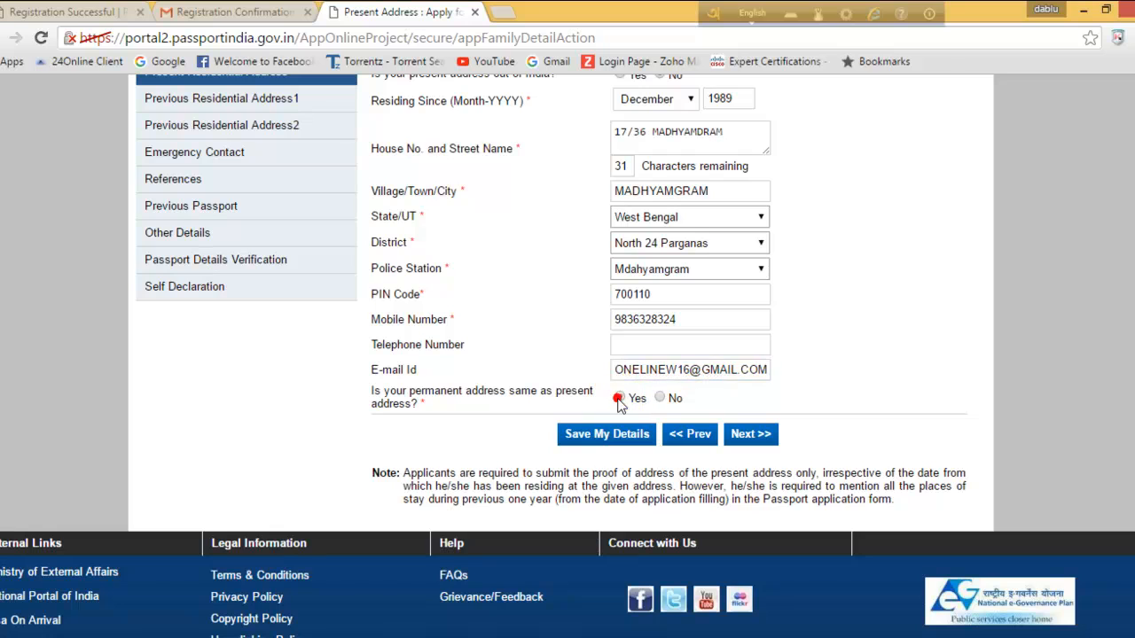
{"action": "left_click", "coordinate": [753, 436]}
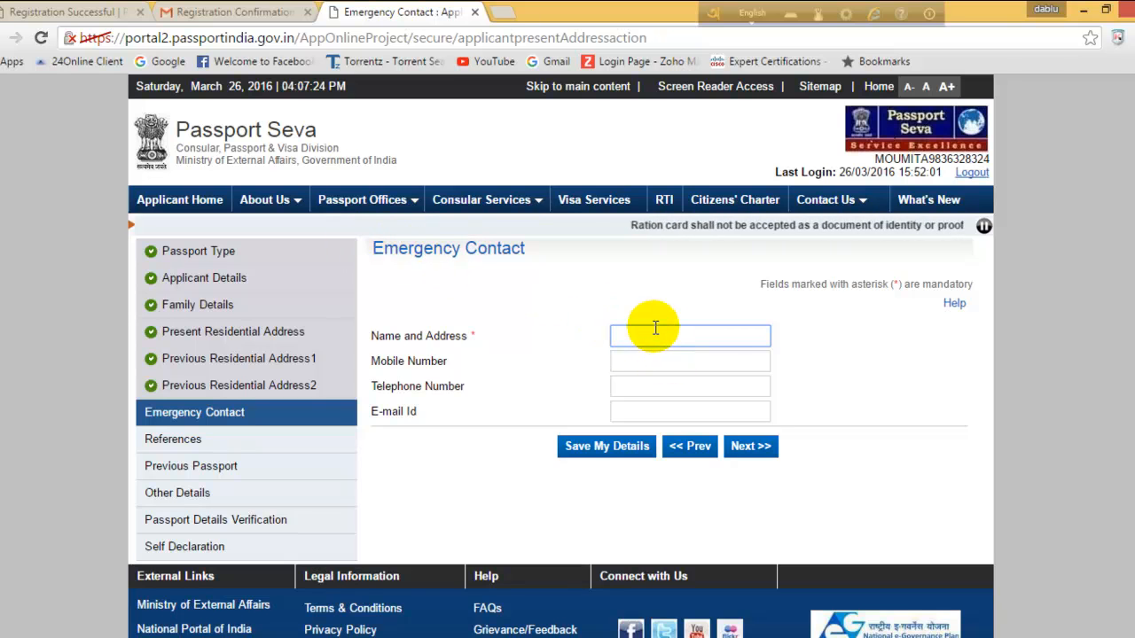
Save the emergency contact, fill both references' names, addresses and mobiles, and continue.
{"action": "left_click", "coordinate": [753, 362]}
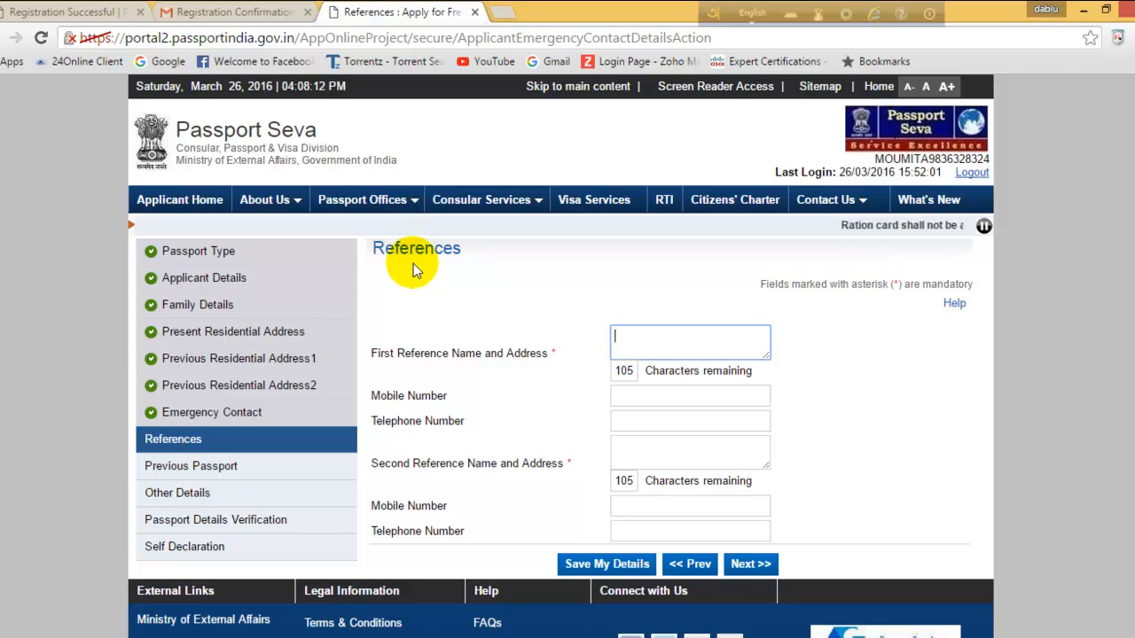
{"action": "scroll", "coordinate": [399, 266], "scroll_direction": "down", "scroll_amount": 1}
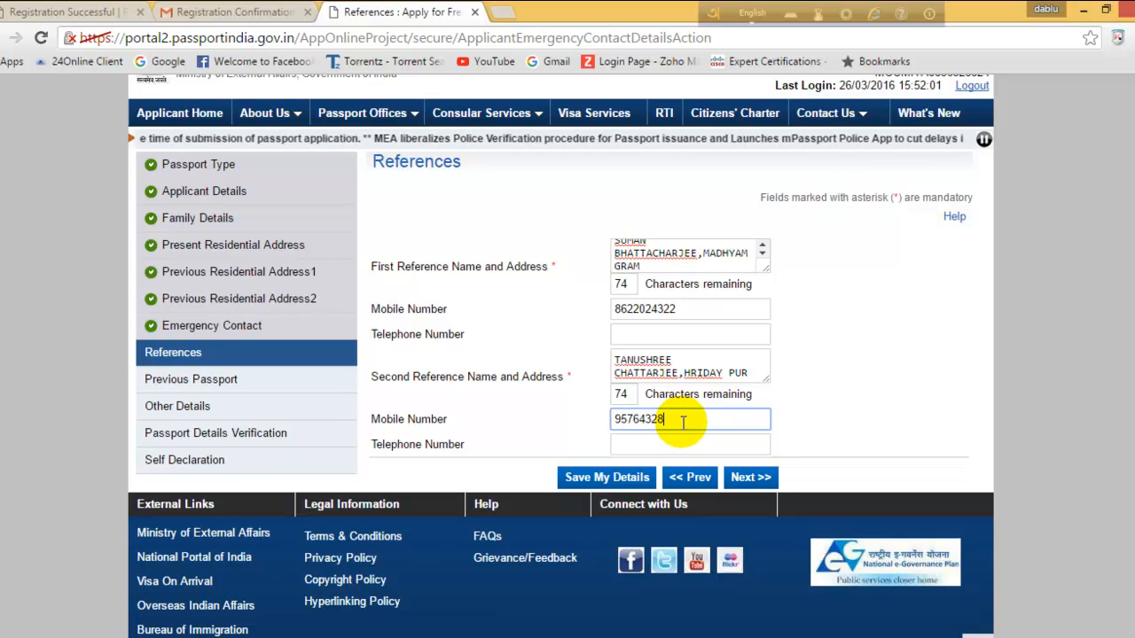
{"action": "left_click", "coordinate": [754, 533]}
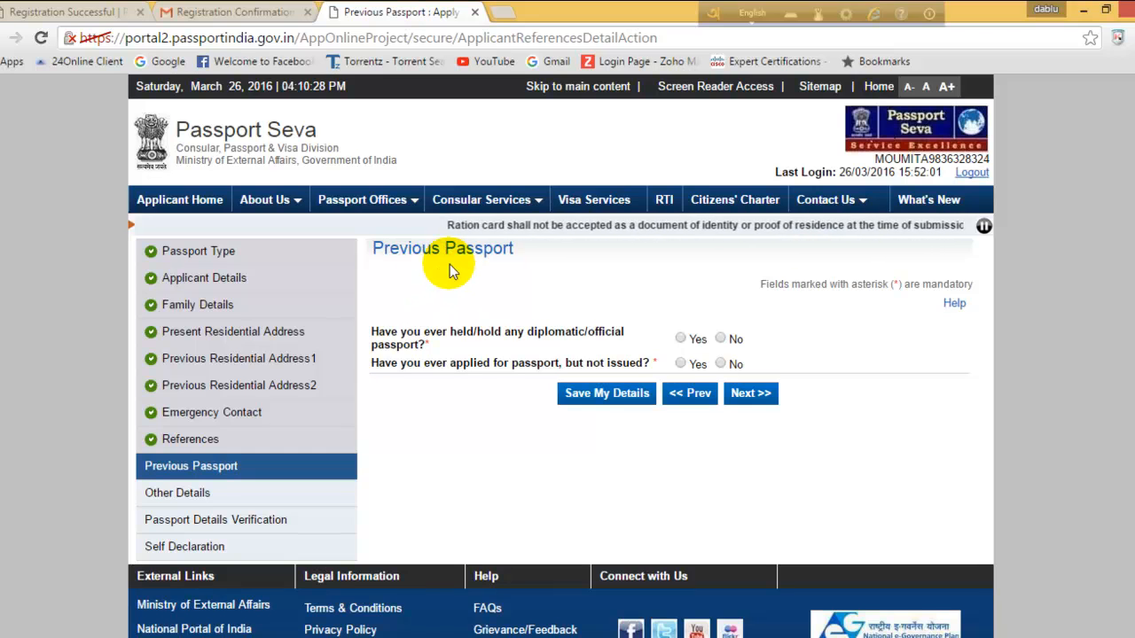
Answer No to both Previous Passport questions: diplomatic passport and unissued passport application.
{"action": "left_click", "coordinate": [721, 339]}
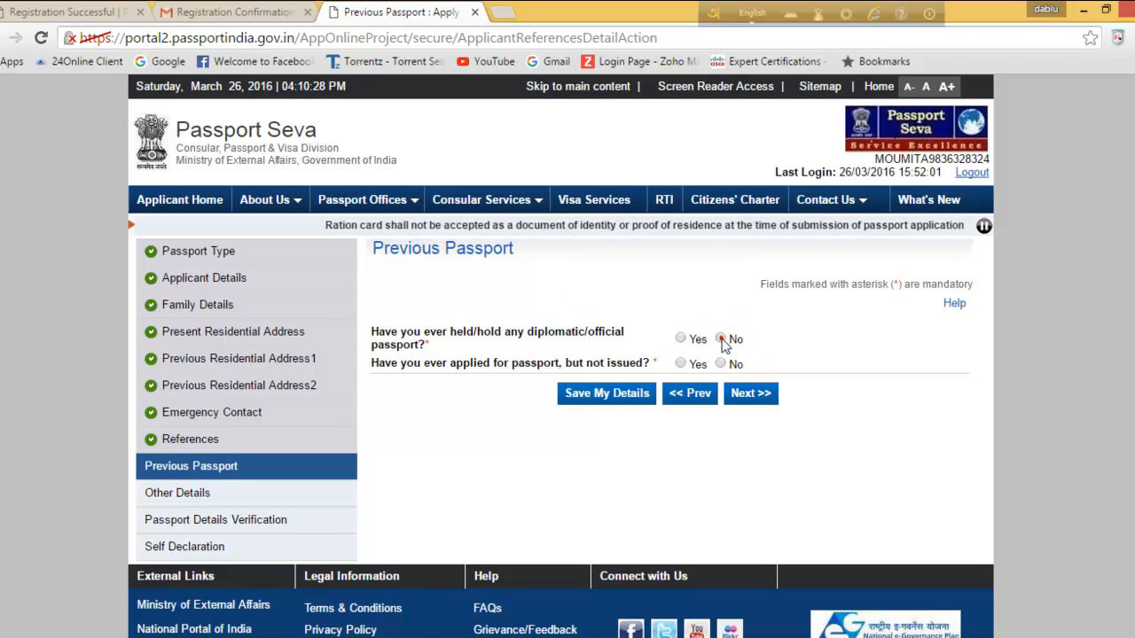
{"action": "left_click", "coordinate": [721, 364]}
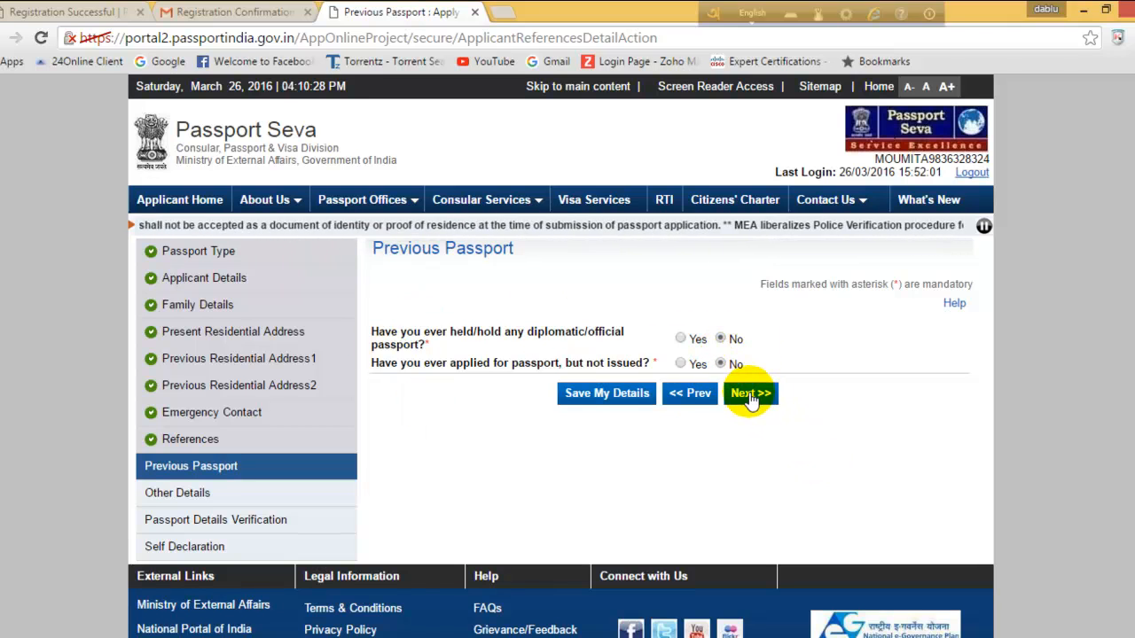
{"action": "left_click", "coordinate": [749, 395]}
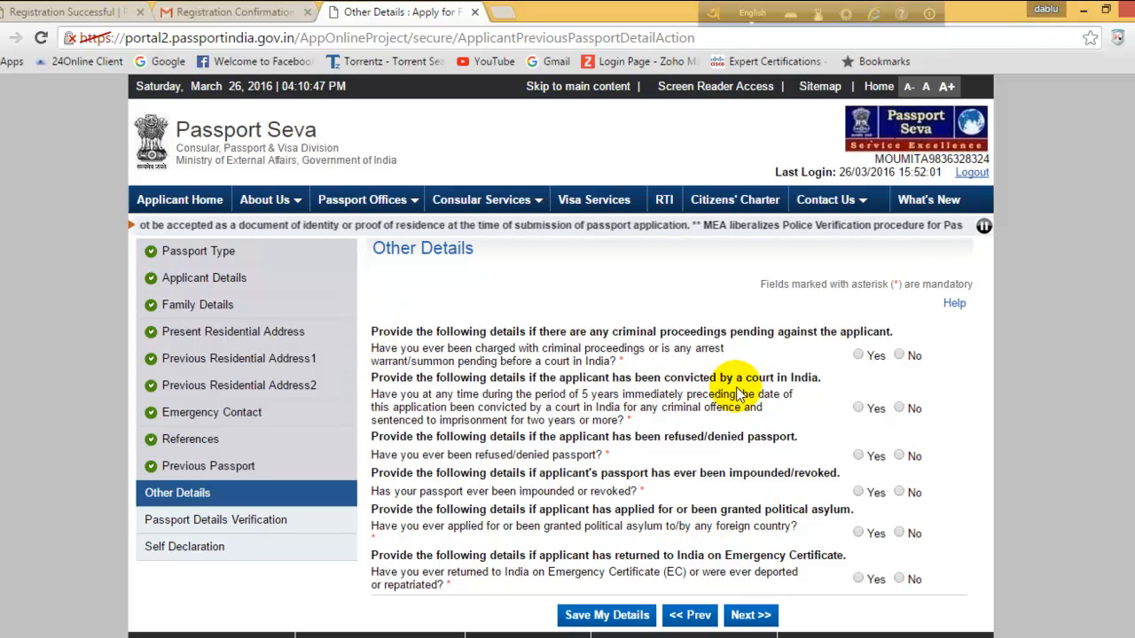
Answer No to pending criminal proceedings and past court conviction, then reach the Passport Details Verification preview.
{"action": "left_click", "coordinate": [898, 355]}
{"action": "left_click", "coordinate": [898, 408]}
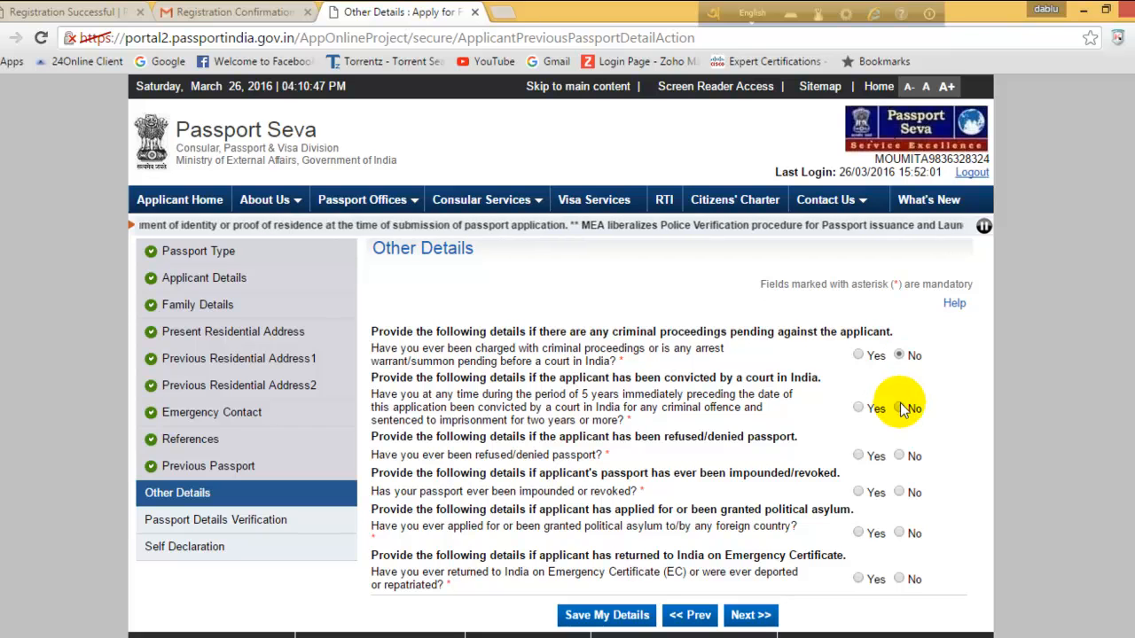
{"action": "scroll", "coordinate": [750, 549], "scroll_direction": "down", "scroll_amount": 1}
{"action": "left_click", "coordinate": [751, 528]}
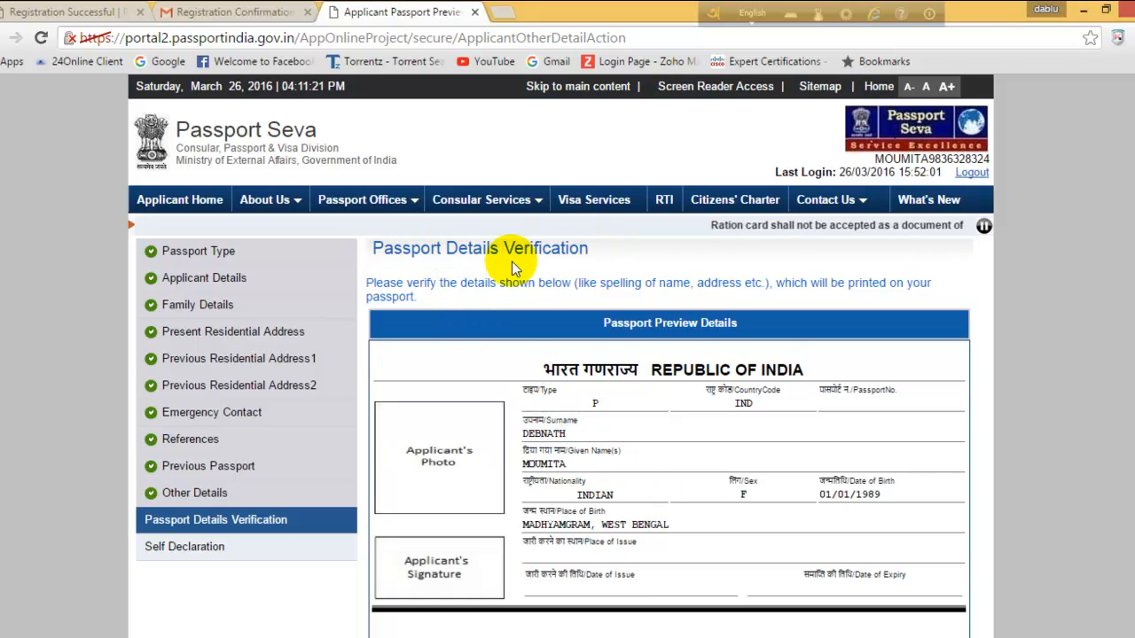
Check the preview's names, birth details and address, then continue to the Self Declaration page.
{"action": "scroll", "coordinate": [519, 312], "scroll_direction": "down", "scroll_amount": 1}
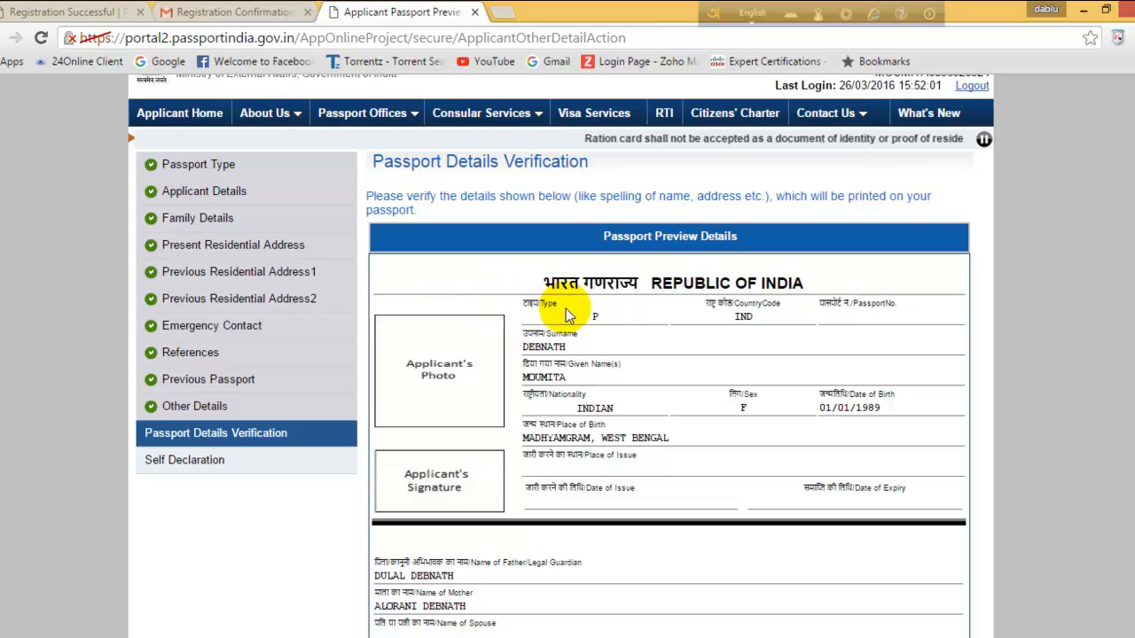
{"action": "scroll", "coordinate": [817, 319], "scroll_direction": "down", "scroll_amount": 3}
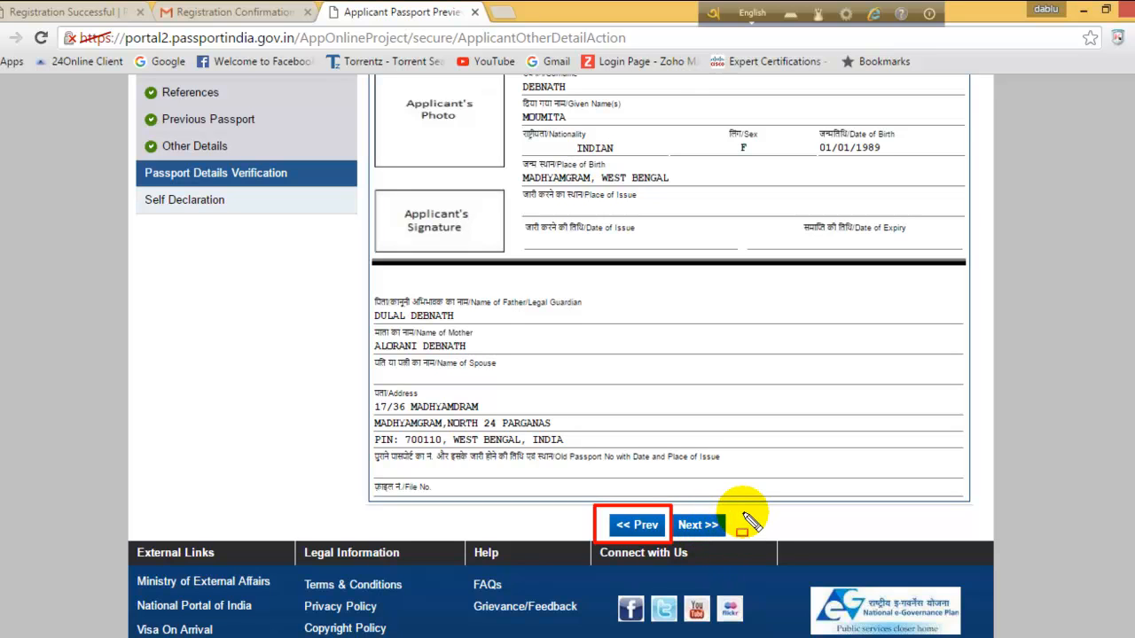
{"action": "key", "text": "Escape"}
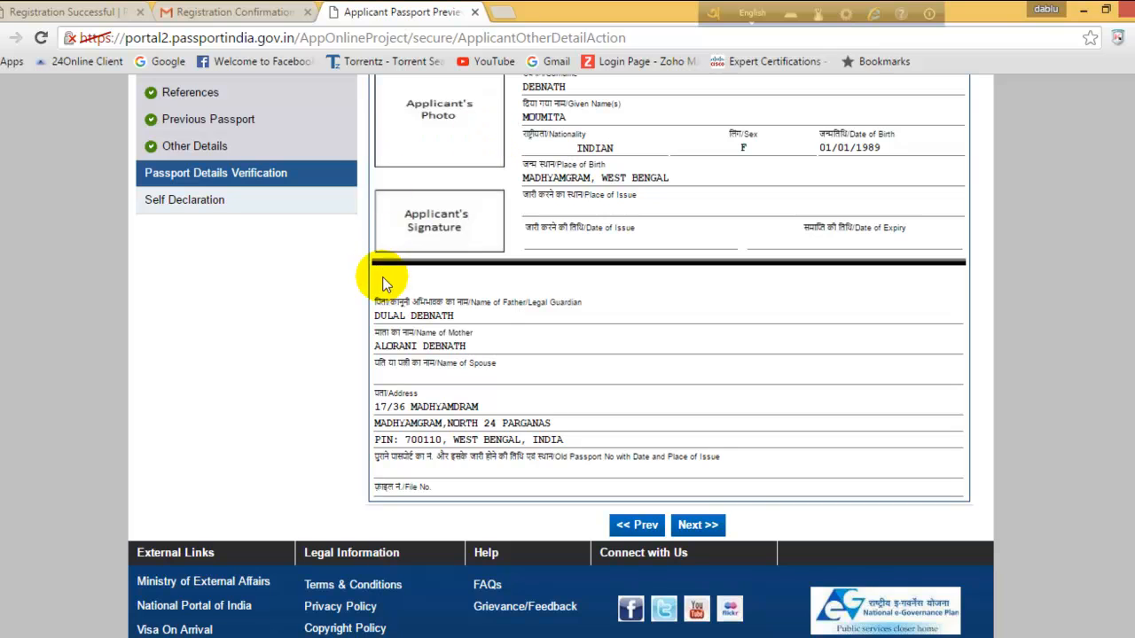
{"action": "left_click", "coordinate": [700, 525]}
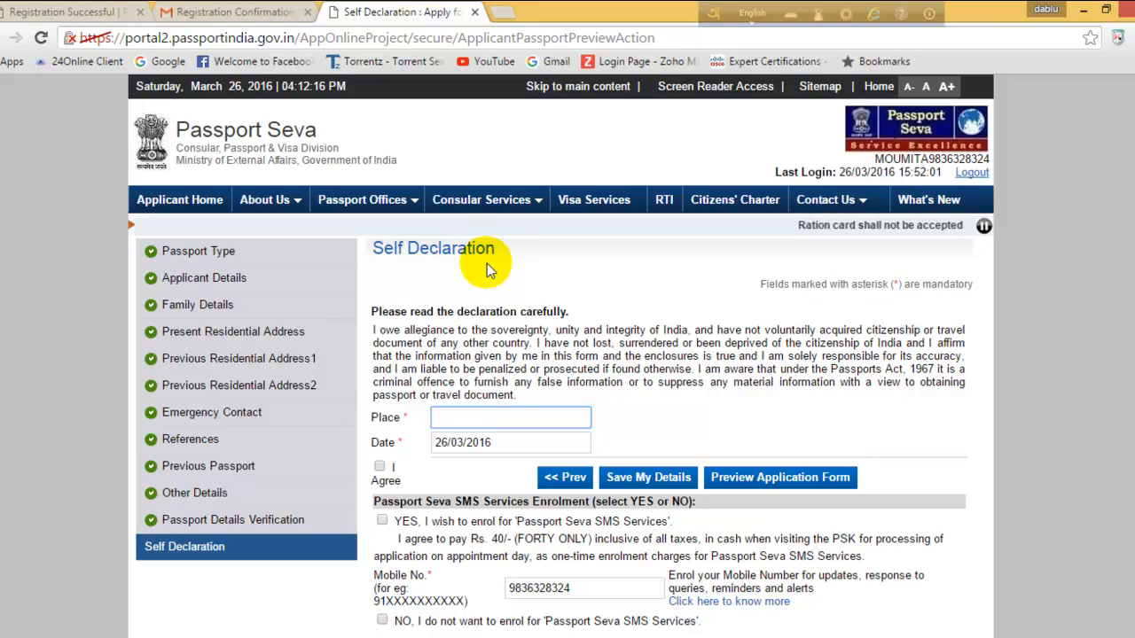
Enter 'MA' as the declaration Place and accept the self declaration.
{"action": "scroll", "coordinate": [486, 270], "scroll_direction": "down", "scroll_amount": 1}
{"action": "type", "text": "MADHYAMGRAM"}
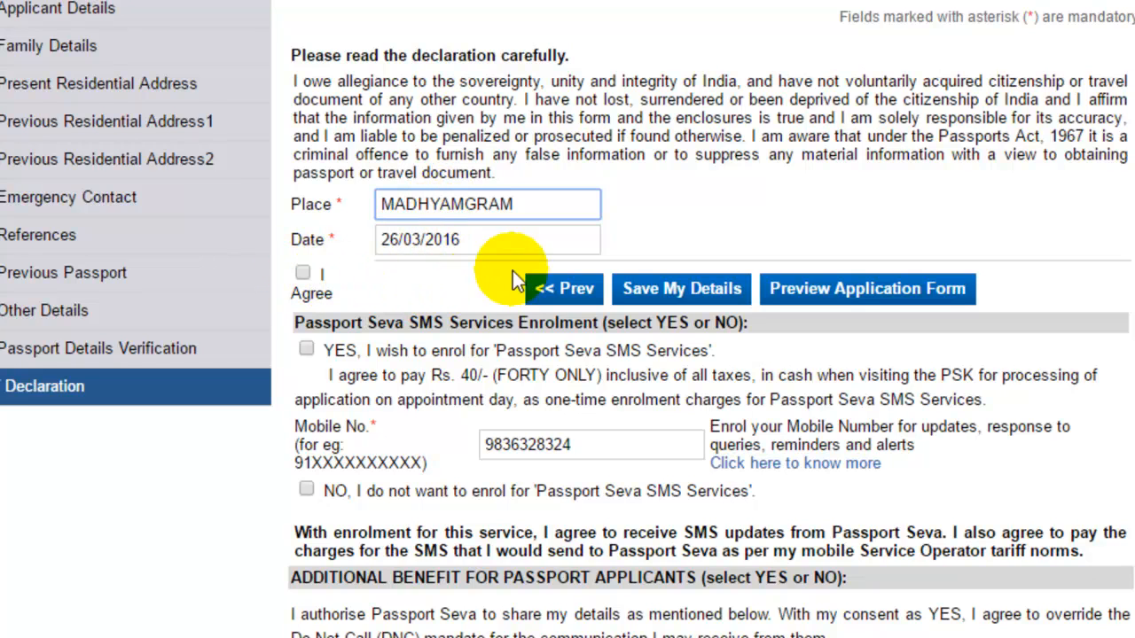
{"action": "left_click", "coordinate": [302, 272]}
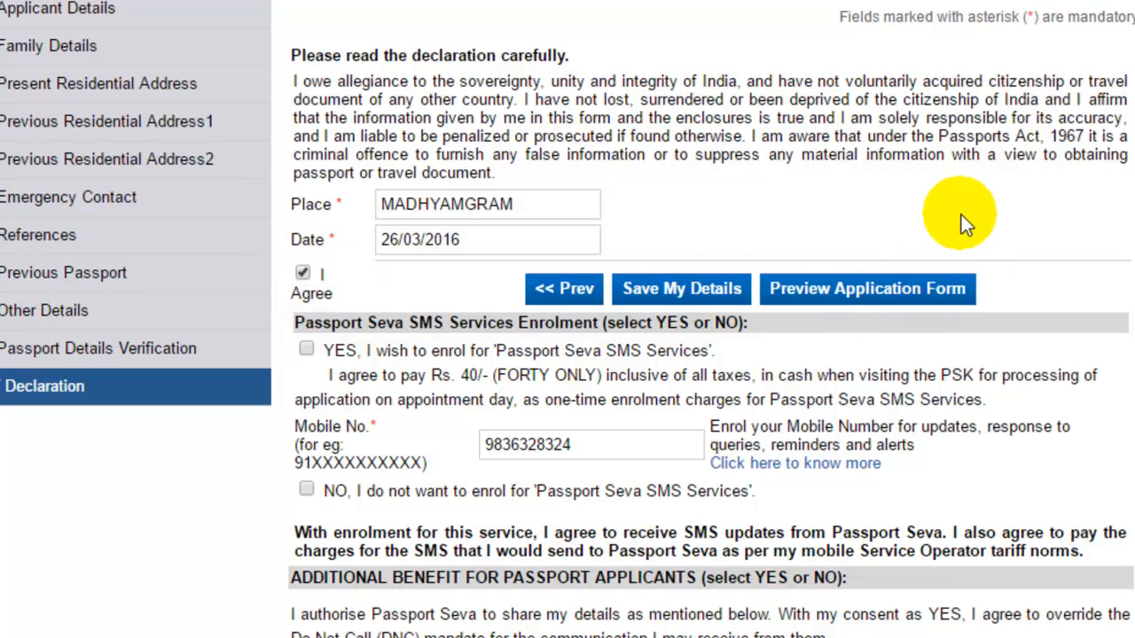
Keep SMS enrolment for the mobile number, decline Chola-MS sharing, and submit the application form.
{"action": "scroll", "coordinate": [961, 215], "scroll_direction": "down", "scroll_amount": 3}
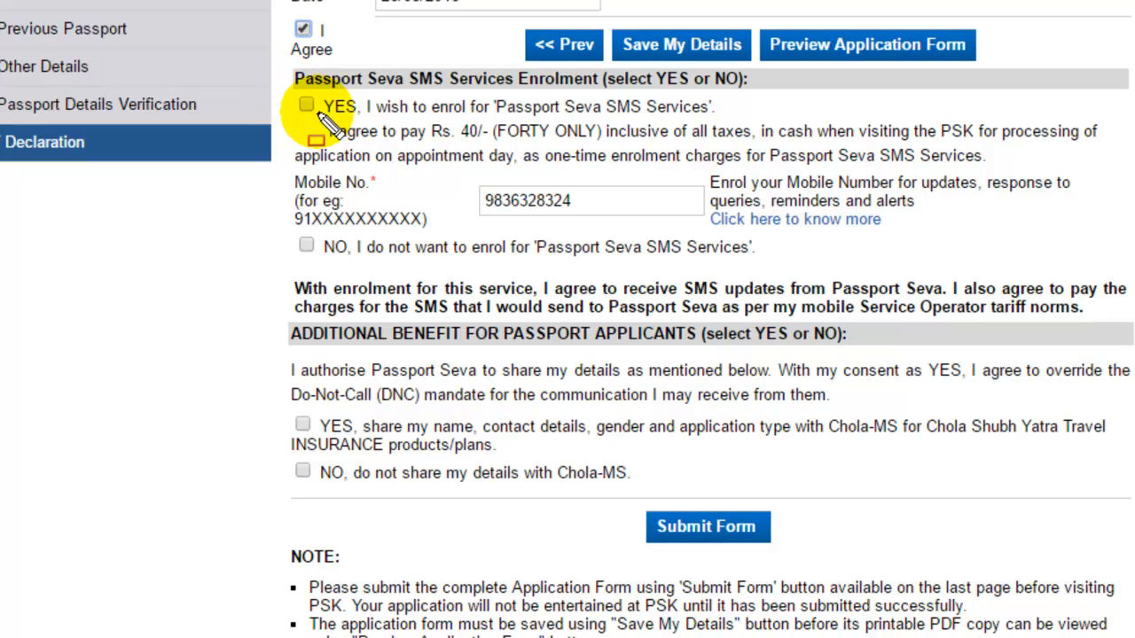
{"action": "mouse_move", "coordinate": [280, 89]}
{"action": "left_mouse_down"}
{"action": "mouse_move", "coordinate": [316, 178]}
{"action": "mouse_move", "coordinate": [436, 239]}
{"action": "mouse_move", "coordinate": [1106, 228]}
{"action": "mouse_move", "coordinate": [1105, 219]}
{"action": "mouse_move", "coordinate": [1107, 232]}
{"action": "left_mouse_up"}
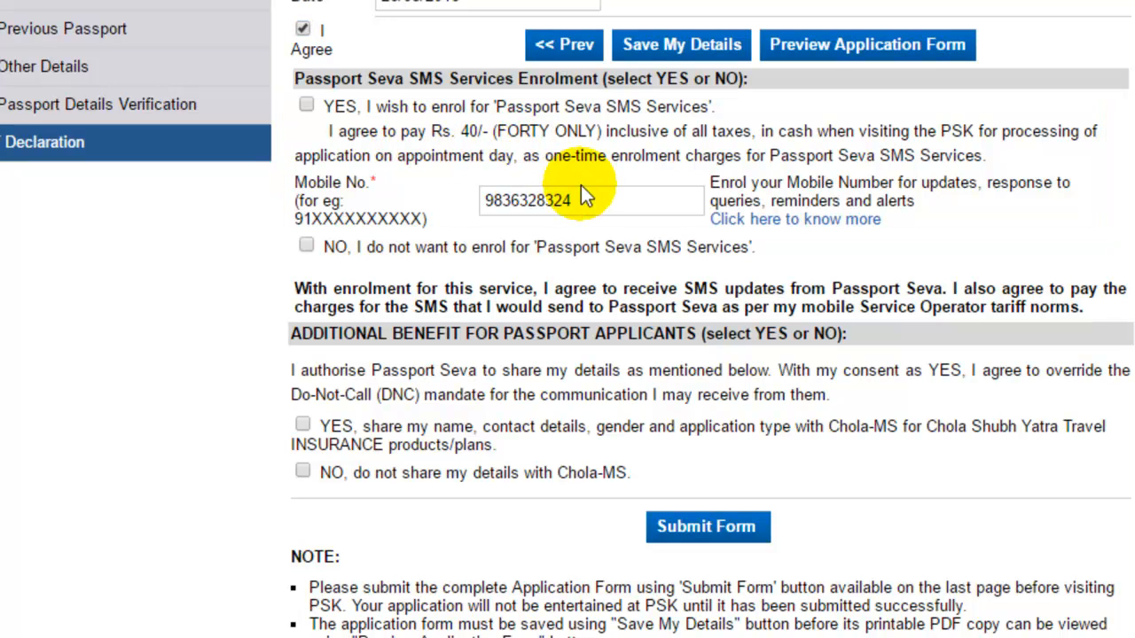
{"action": "left_click", "coordinate": [306, 107]}
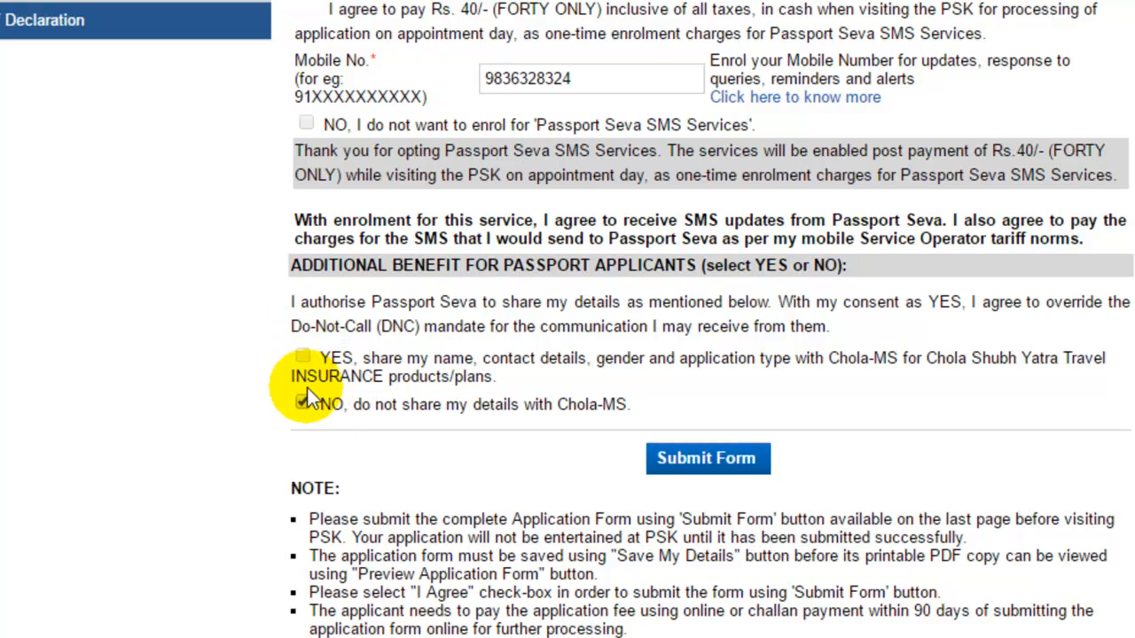
{"action": "left_click", "coordinate": [726, 458]}
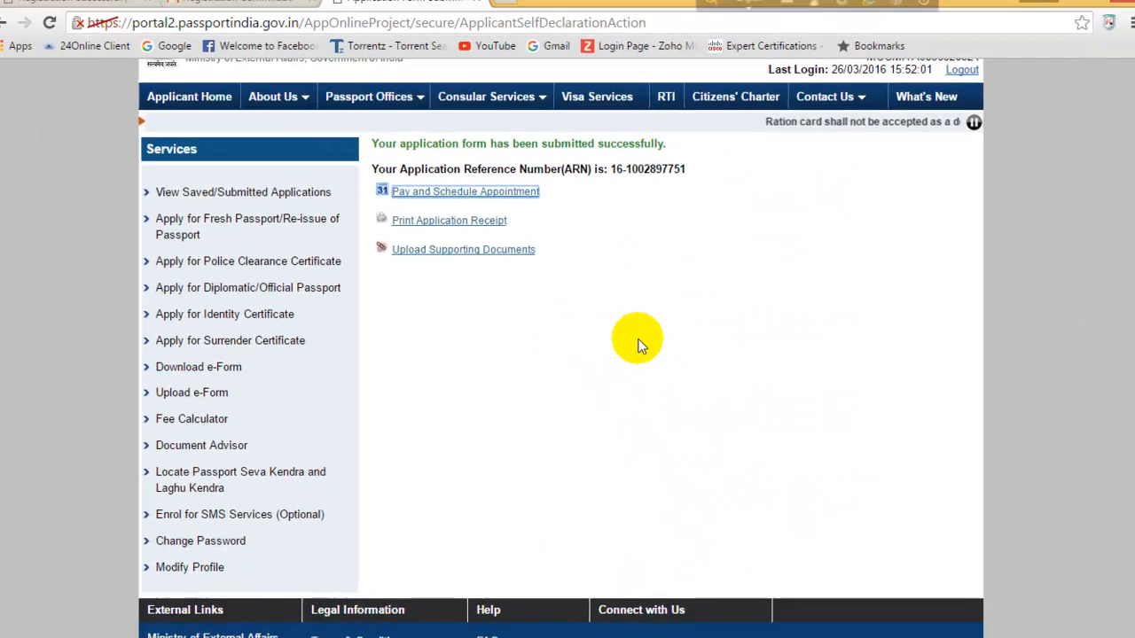
{"action": "scroll", "coordinate": [641, 345], "scroll_direction": "down", "scroll_amount": 1}
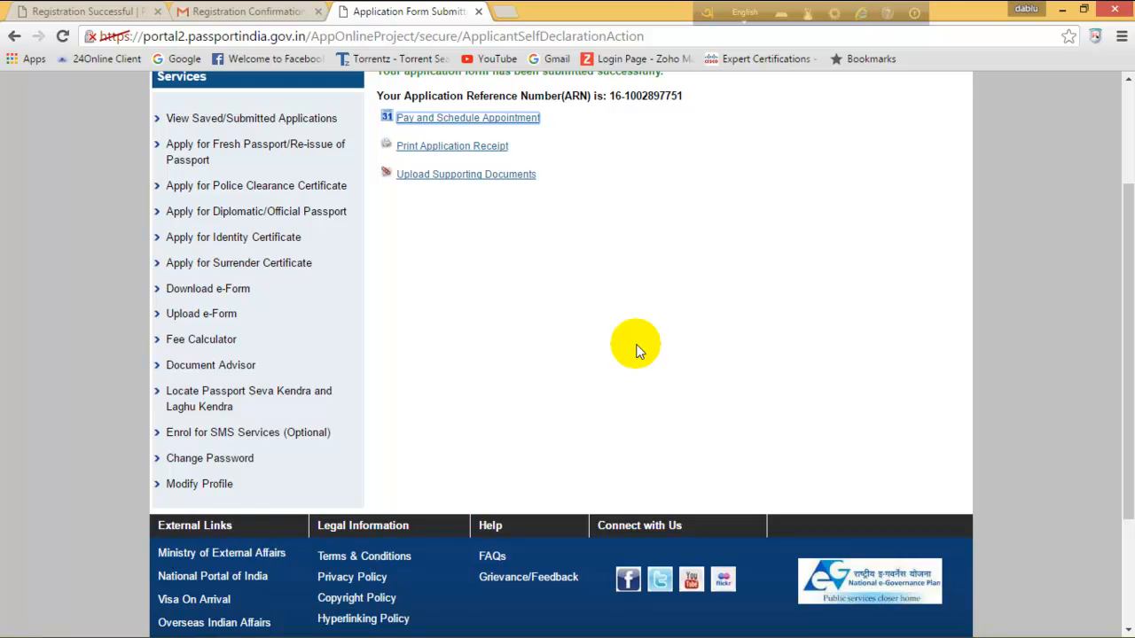
{"action": "scroll", "coordinate": [636, 350], "scroll_direction": "up", "scroll_amount": 1}
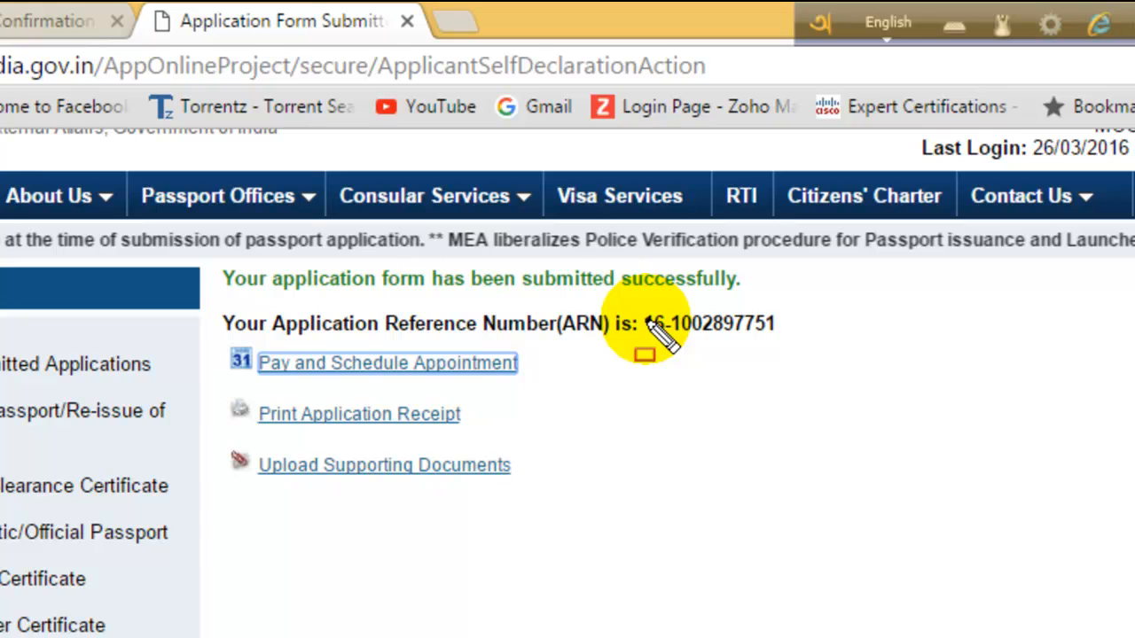
{"action": "mouse_move", "coordinate": [219, 256]}
{"action": "left_mouse_down"}
{"action": "mouse_move", "coordinate": [390, 304]}
{"action": "mouse_move", "coordinate": [755, 305]}
{"action": "left_mouse_up"}
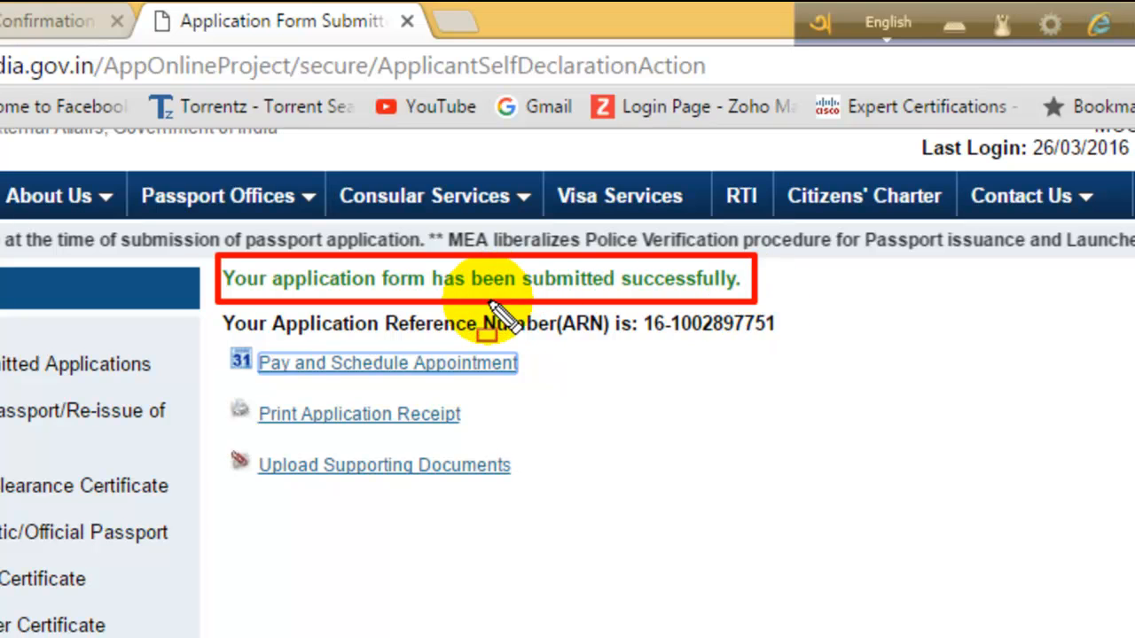
{"action": "mouse_move", "coordinate": [214, 304]}
{"action": "left_mouse_down"}
{"action": "mouse_move", "coordinate": [306, 348]}
{"action": "mouse_move", "coordinate": [786, 345]}
{"action": "left_mouse_up"}
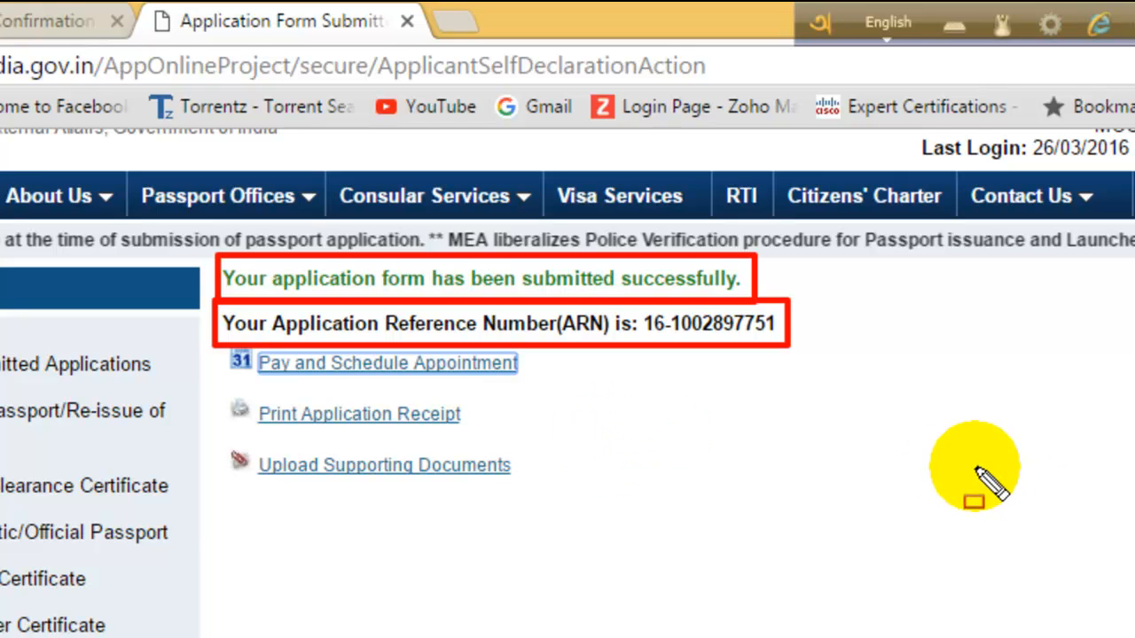
{"action": "key", "text": "Escape"}
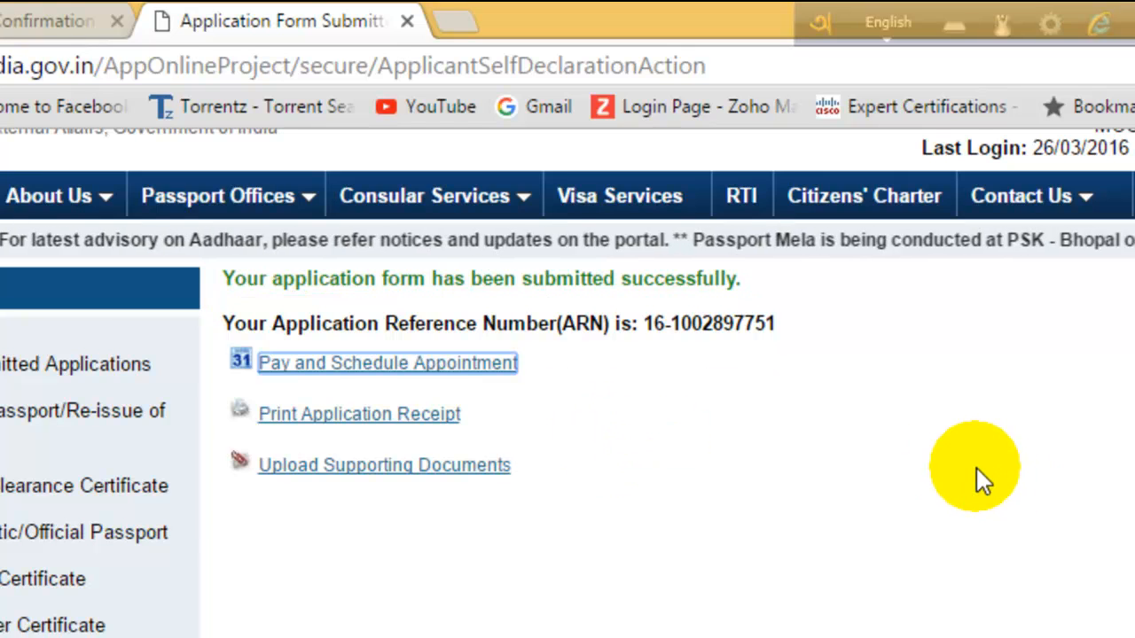
{"action": "left_click", "coordinate": [407, 377]}
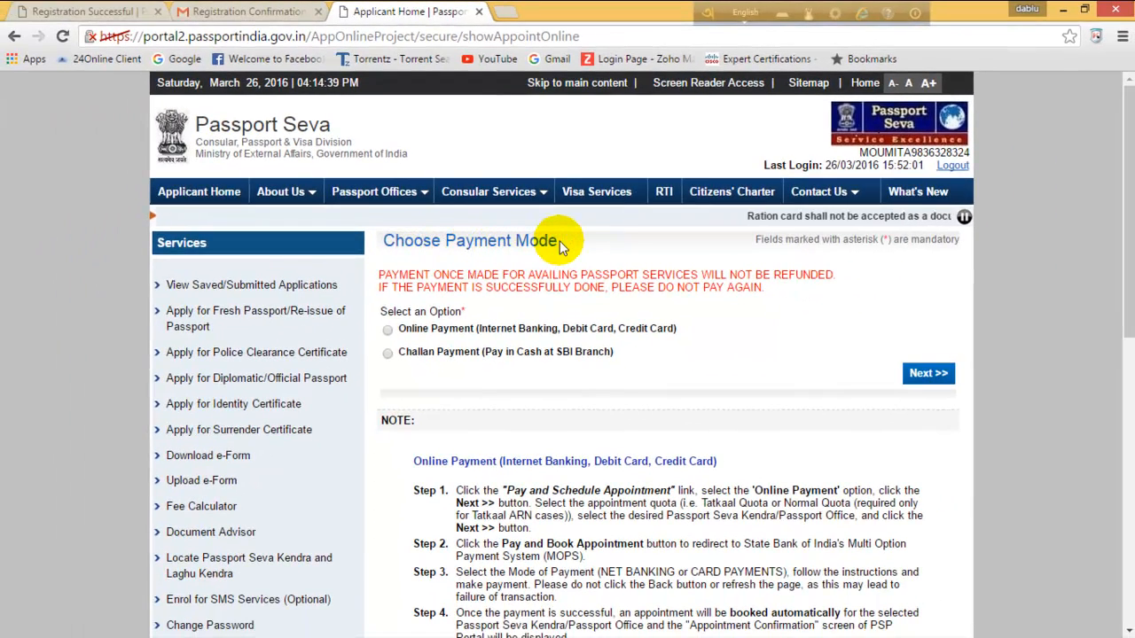
Choose Challan Payment (Pay in Cash at SBI Branch) and confirm it to reach the Make Payment page.
{"action": "scroll", "coordinate": [554, 248], "scroll_direction": "down", "scroll_amount": 1}
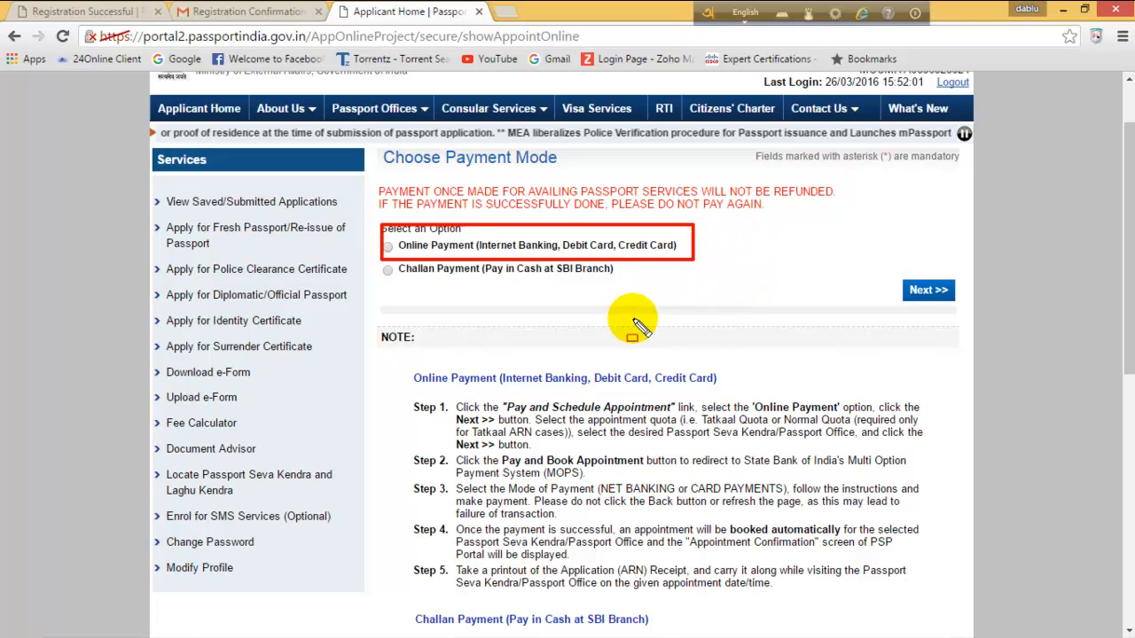
{"action": "key", "text": "Escape"}
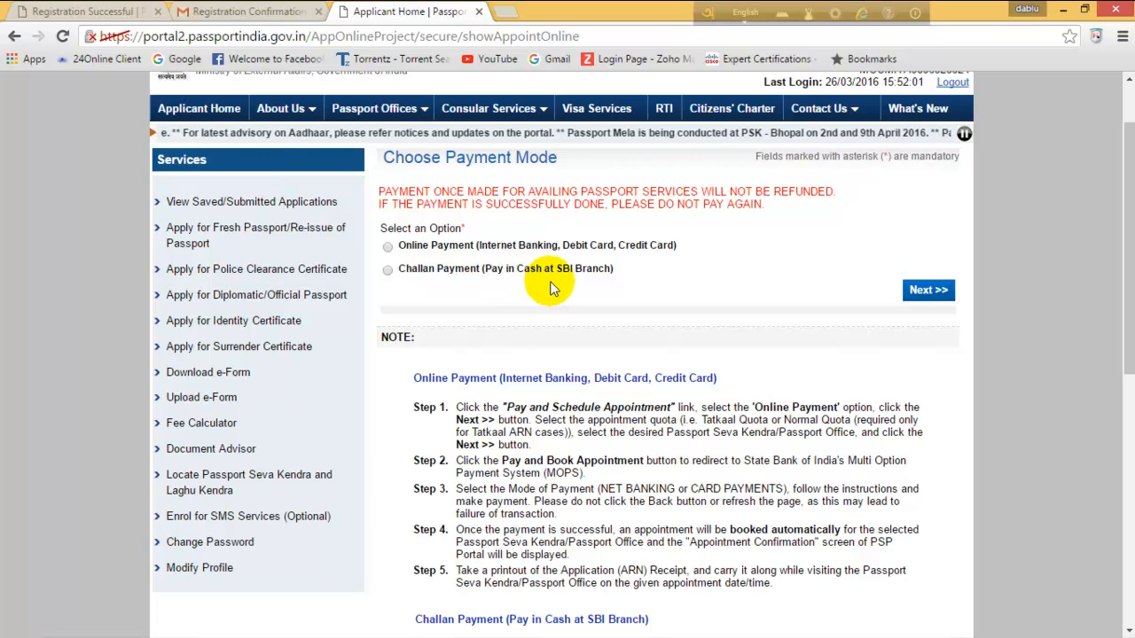
{"action": "left_click", "coordinate": [446, 270]}
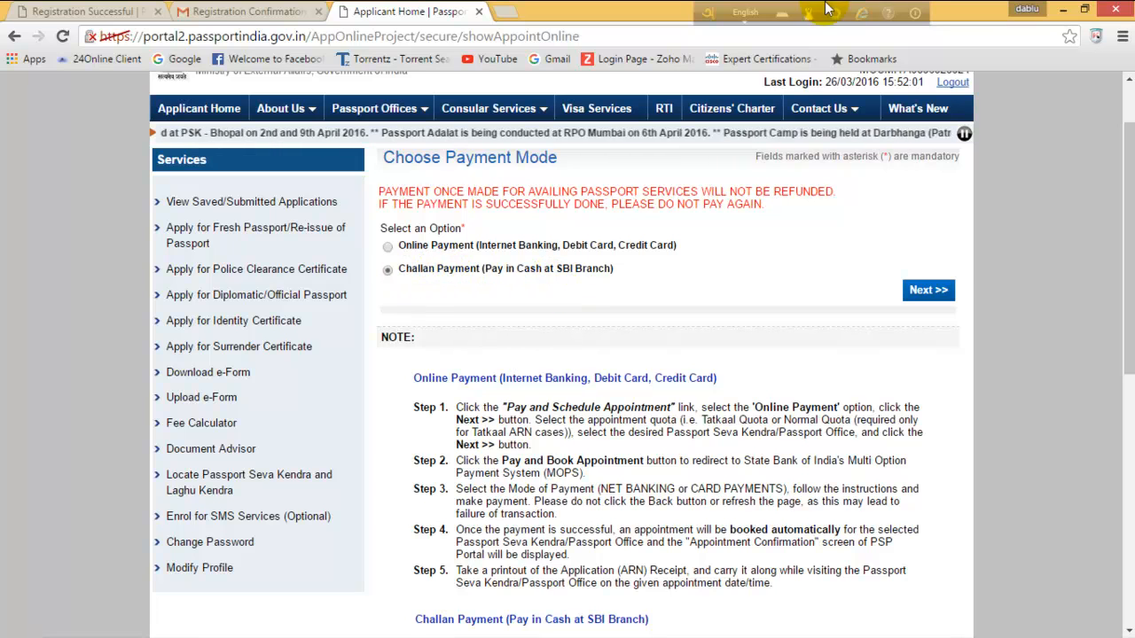
{"action": "left_click", "coordinate": [931, 292]}
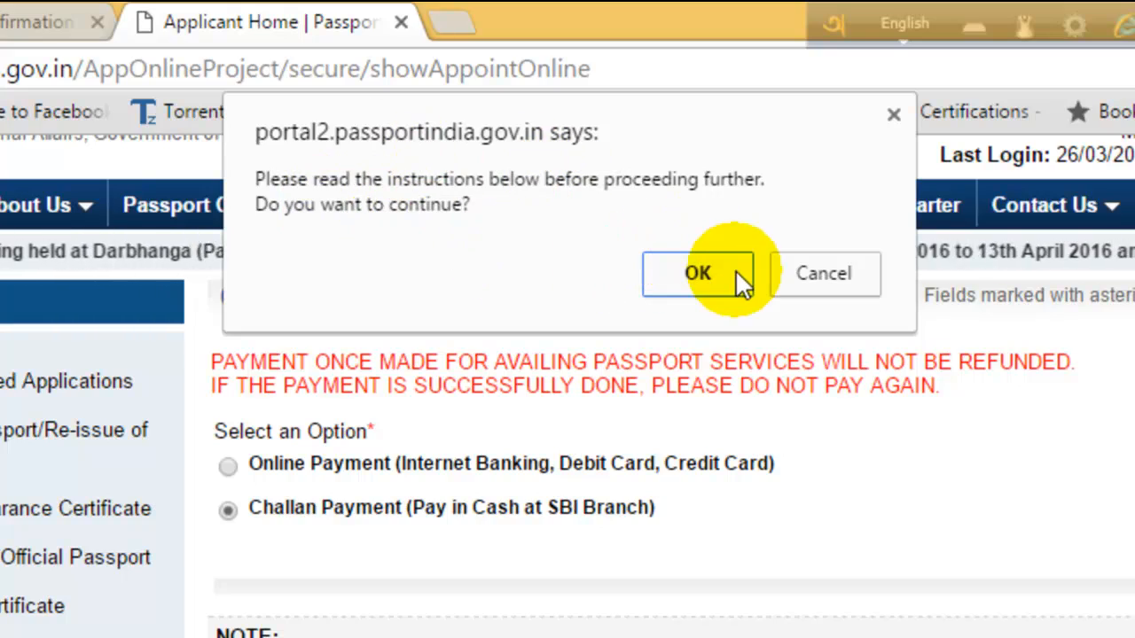
{"action": "left_click", "coordinate": [706, 270]}
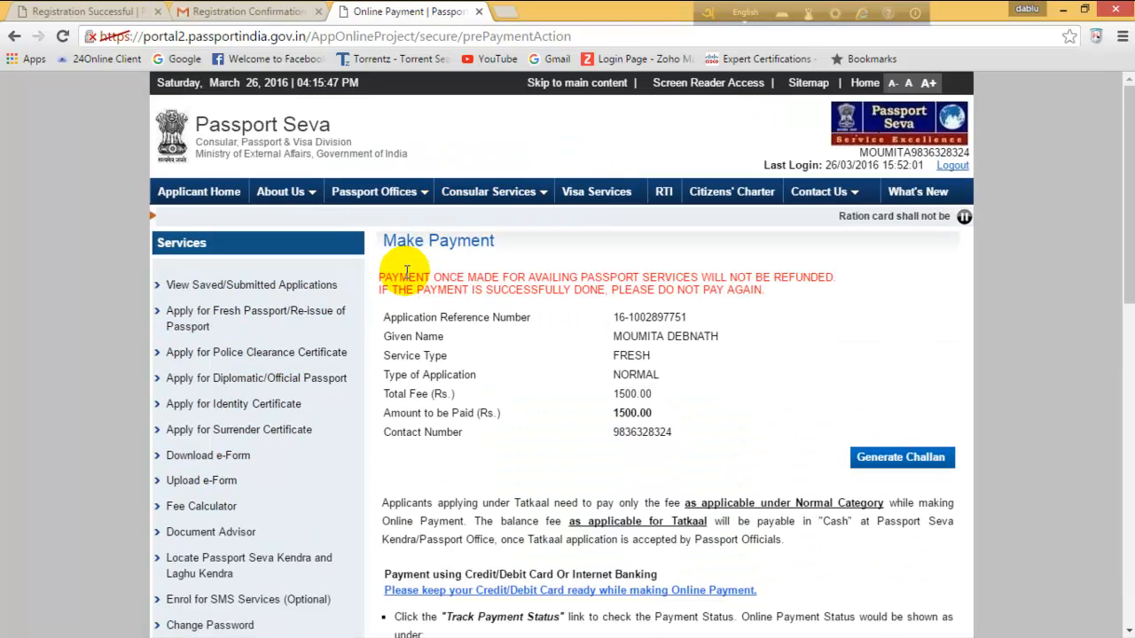
Highlight the Rs. 1500.00 payment details and the challan generation option on the Make Payment page.
{"action": "scroll", "coordinate": [406, 264], "scroll_direction": "down", "scroll_amount": 3}
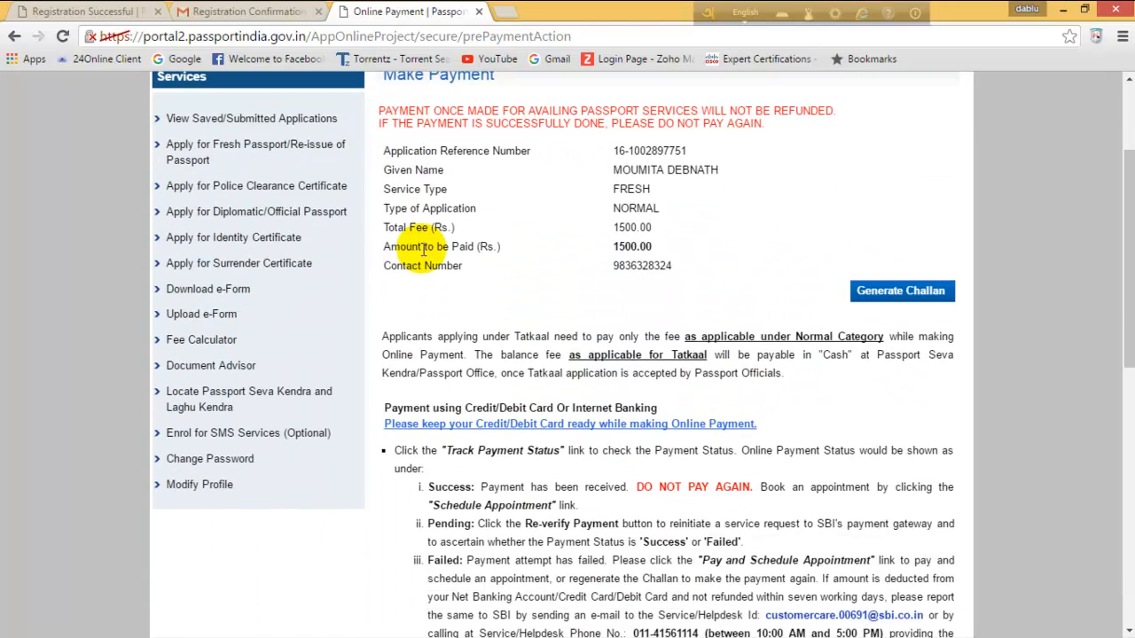
{"action": "scroll", "coordinate": [410, 158], "scroll_direction": "up", "scroll_amount": 1}
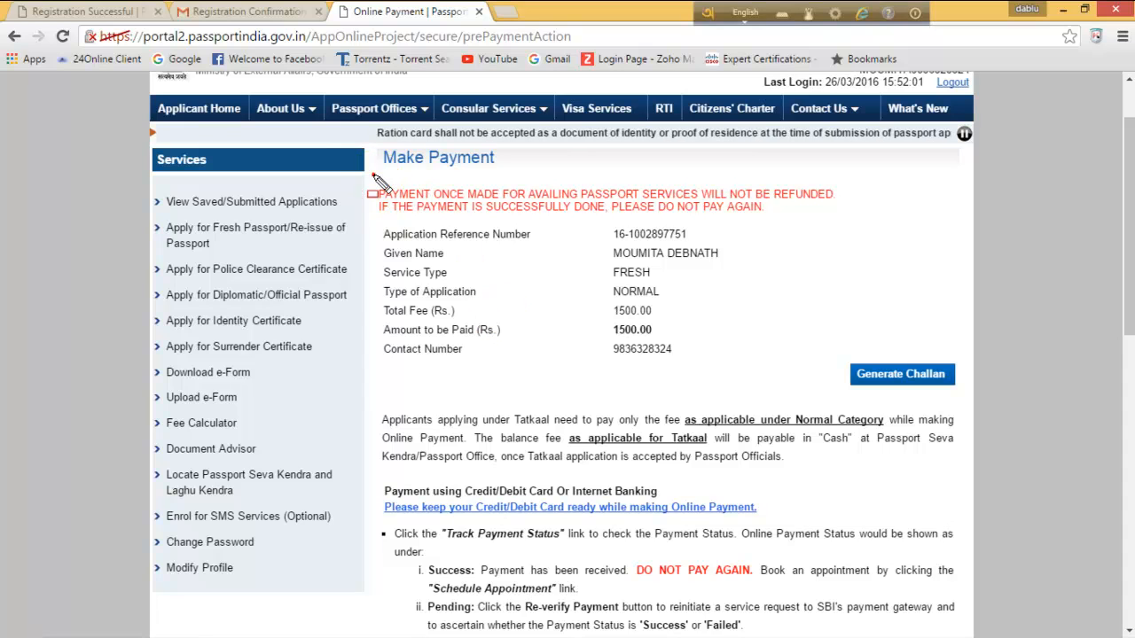
{"action": "mouse_move", "coordinate": [372, 266]}
{"action": "left_mouse_down"}
{"action": "mouse_move", "coordinate": [456, 274]}
{"action": "mouse_move", "coordinate": [577, 380]}
{"action": "mouse_move", "coordinate": [801, 379]}
{"action": "left_mouse_up"}
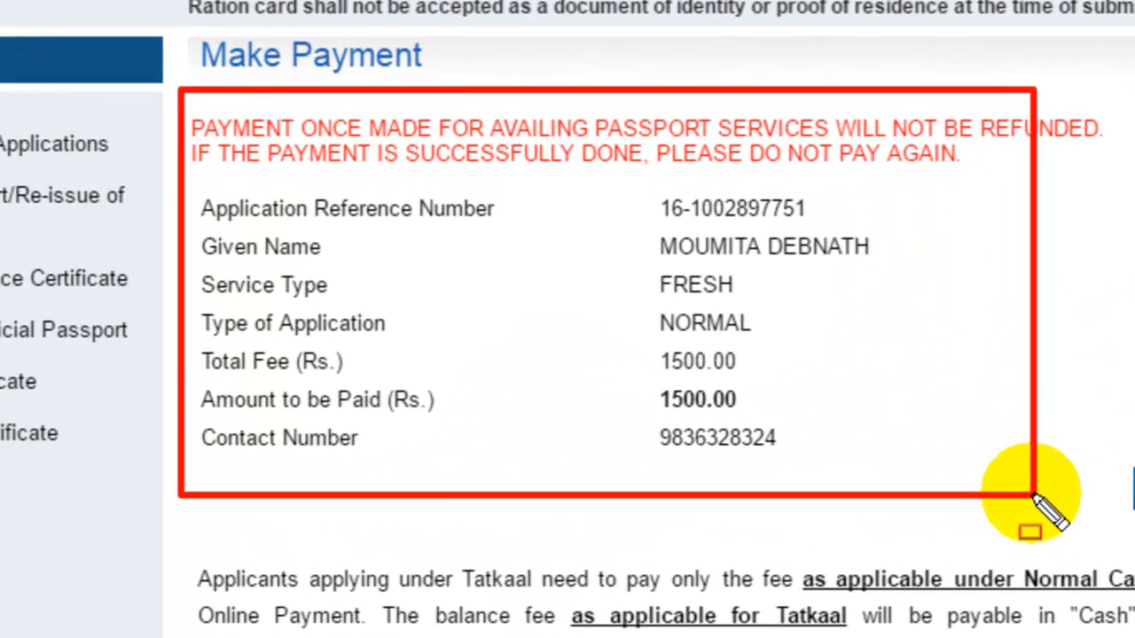
{"action": "left_click_drag", "start_coordinate": [1032, 495], "coordinate": [1074, 490]}
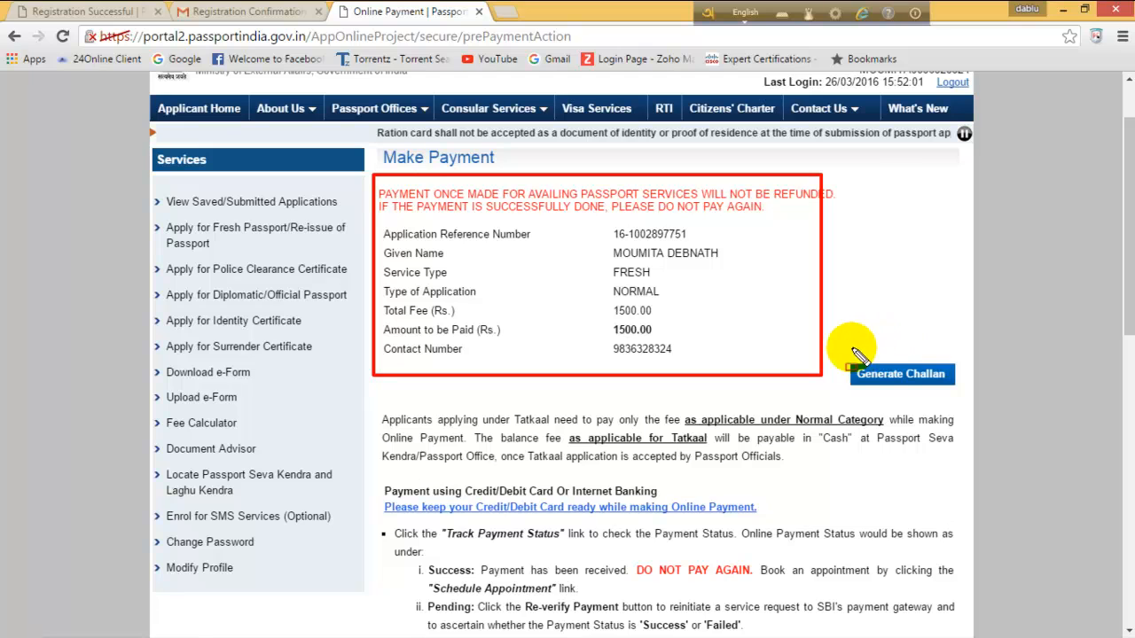
{"action": "left_click_drag", "start_coordinate": [876, 406], "coordinate": [984, 416]}
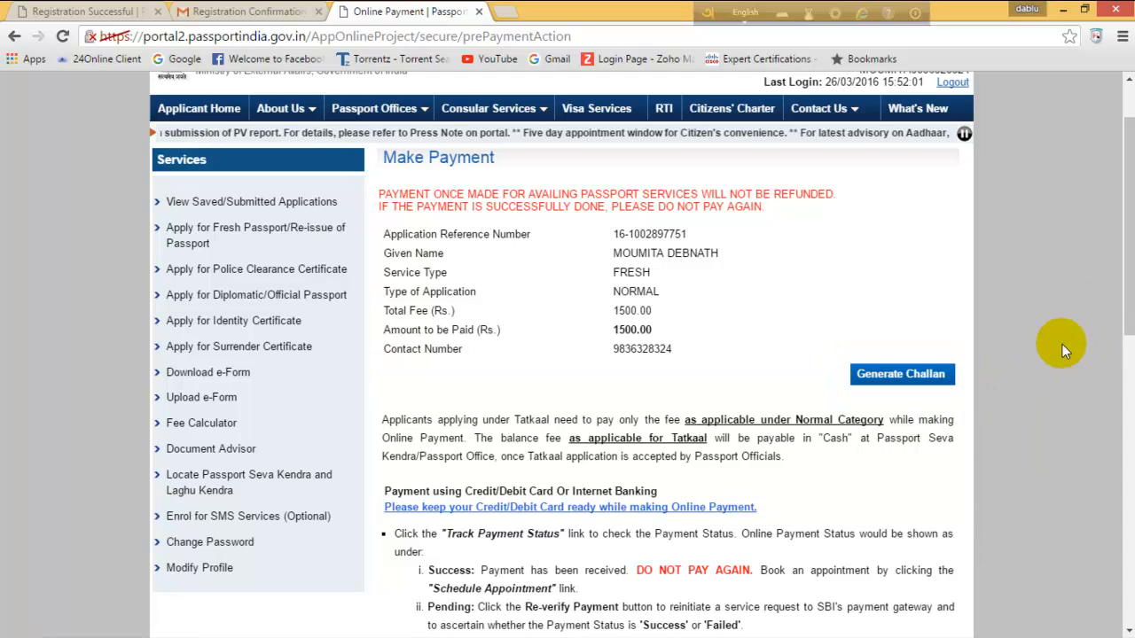
Generate the SBI challan, accept that online payment is no longer possible, and open the PDF.
{"action": "scroll", "coordinate": [1026, 357], "scroll_direction": "down", "scroll_amount": 1}
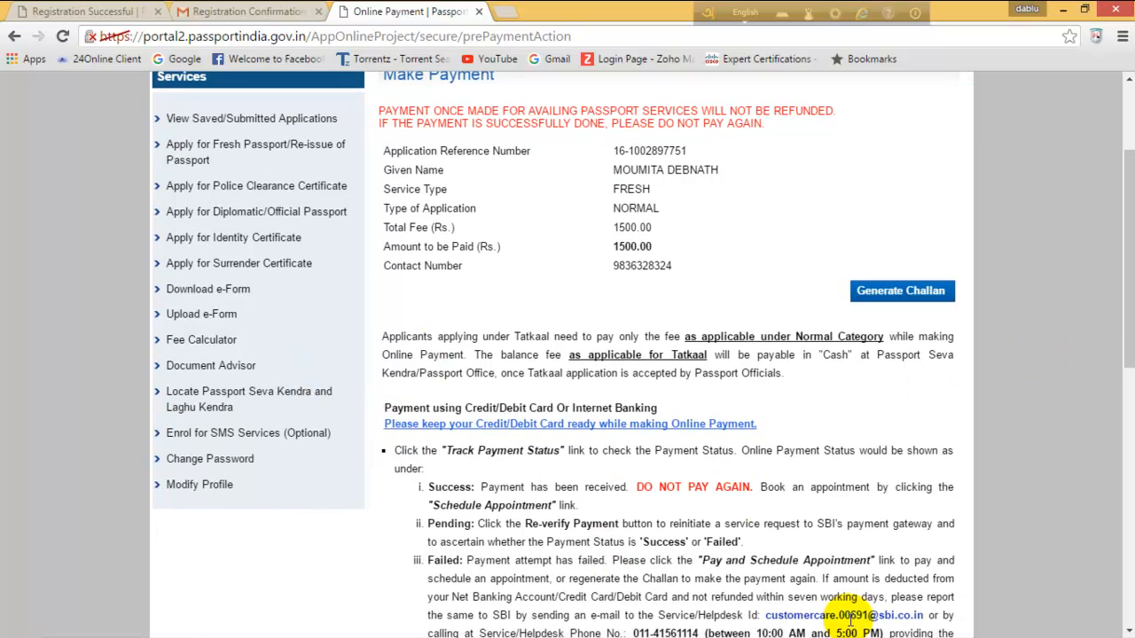
{"action": "left_click", "coordinate": [925, 293]}
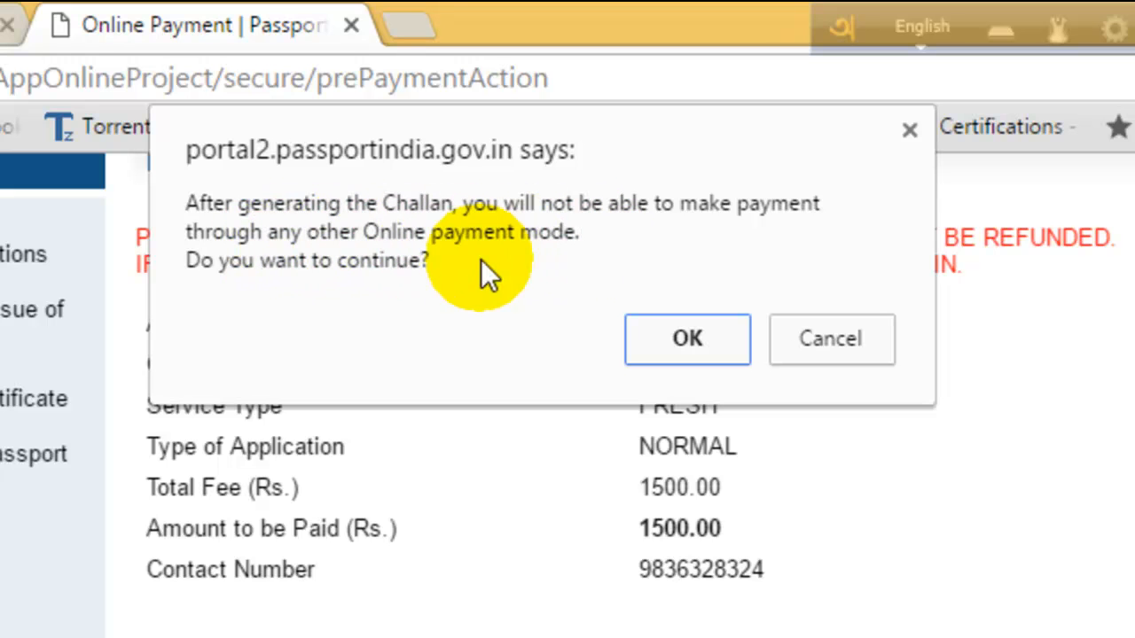
{"action": "left_click", "coordinate": [688, 339]}
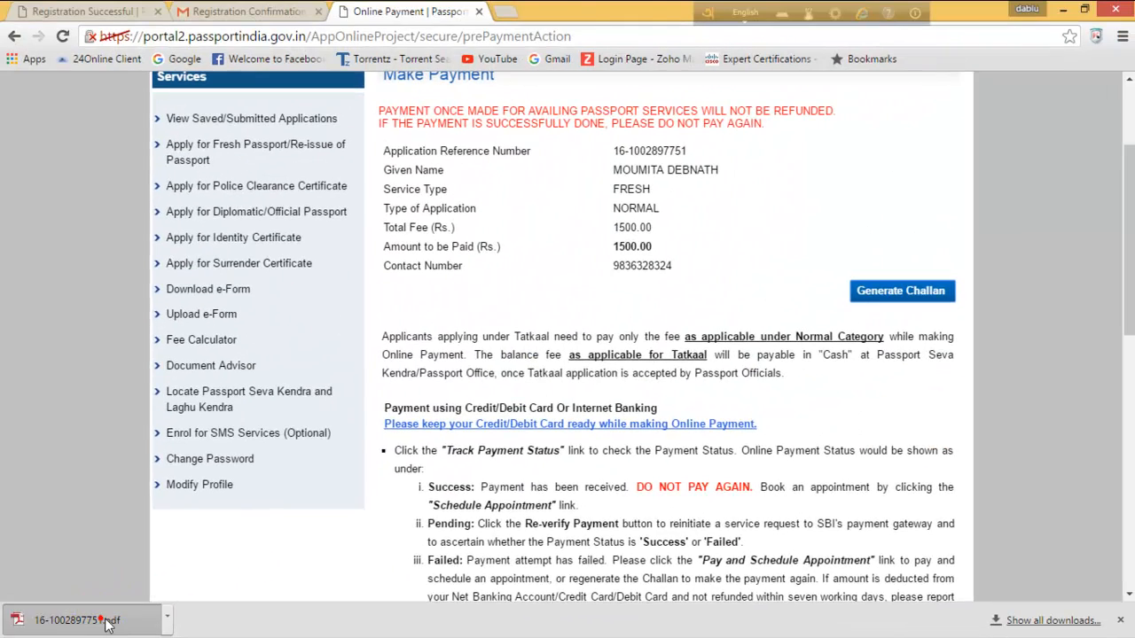
{"action": "left_click", "coordinate": [106, 625]}
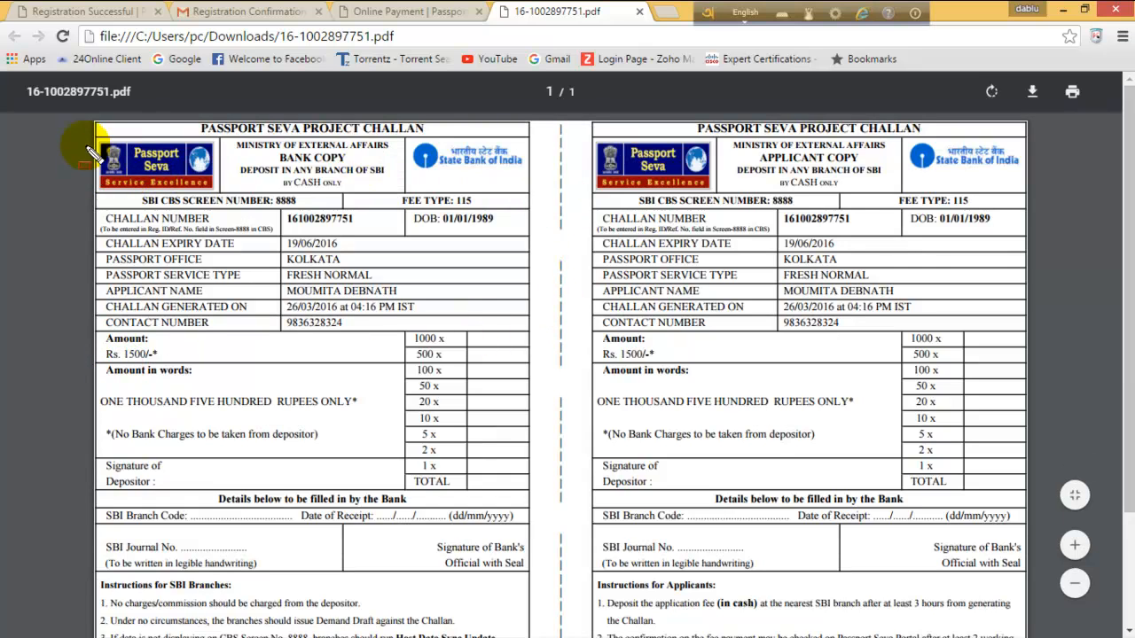
Highlight the BANK COPY and APPLICANT COPY headings and the bank-filled details on the challan.
{"action": "key", "text": "ctrl+z"}
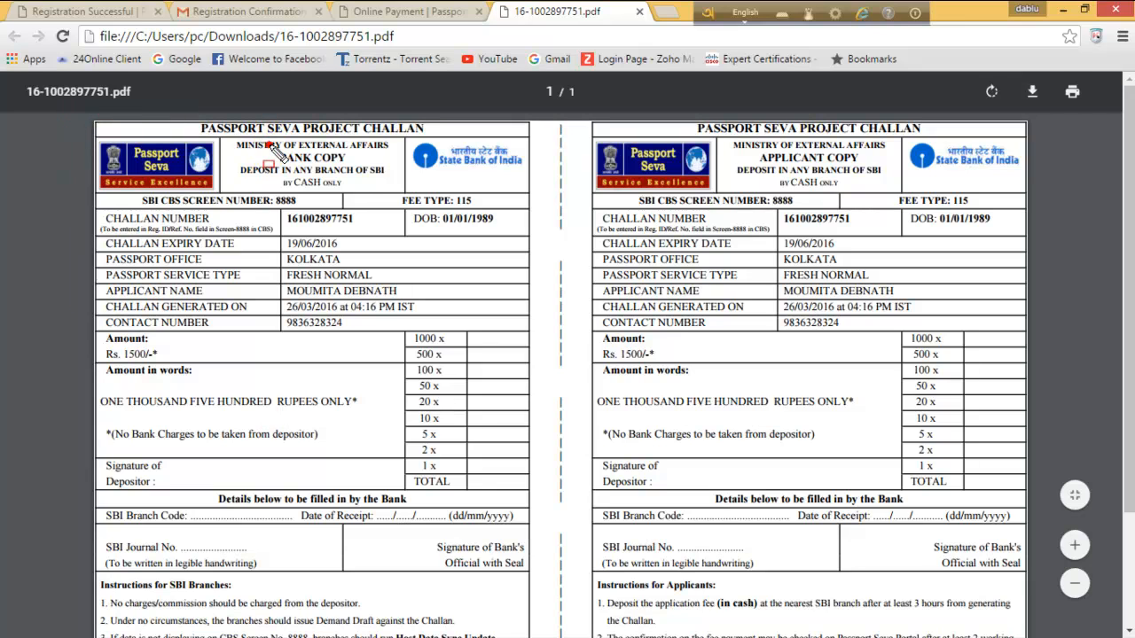
{"action": "left_click_drag", "start_coordinate": [321, 168], "coordinate": [364, 177]}
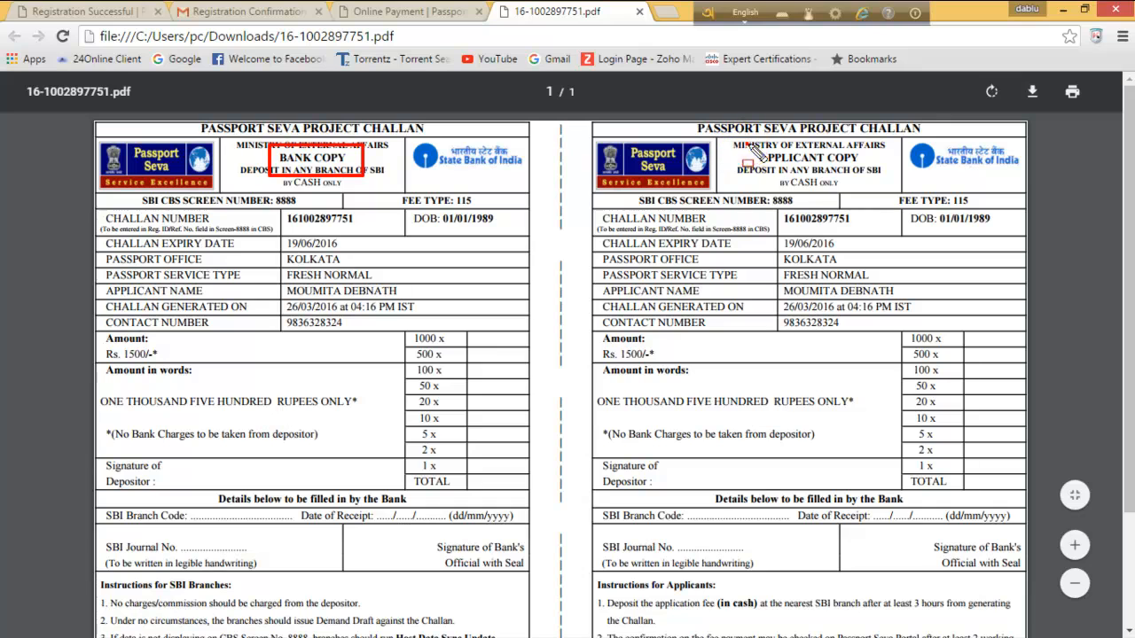
{"action": "left_click_drag", "start_coordinate": [817, 177], "coordinate": [877, 179]}
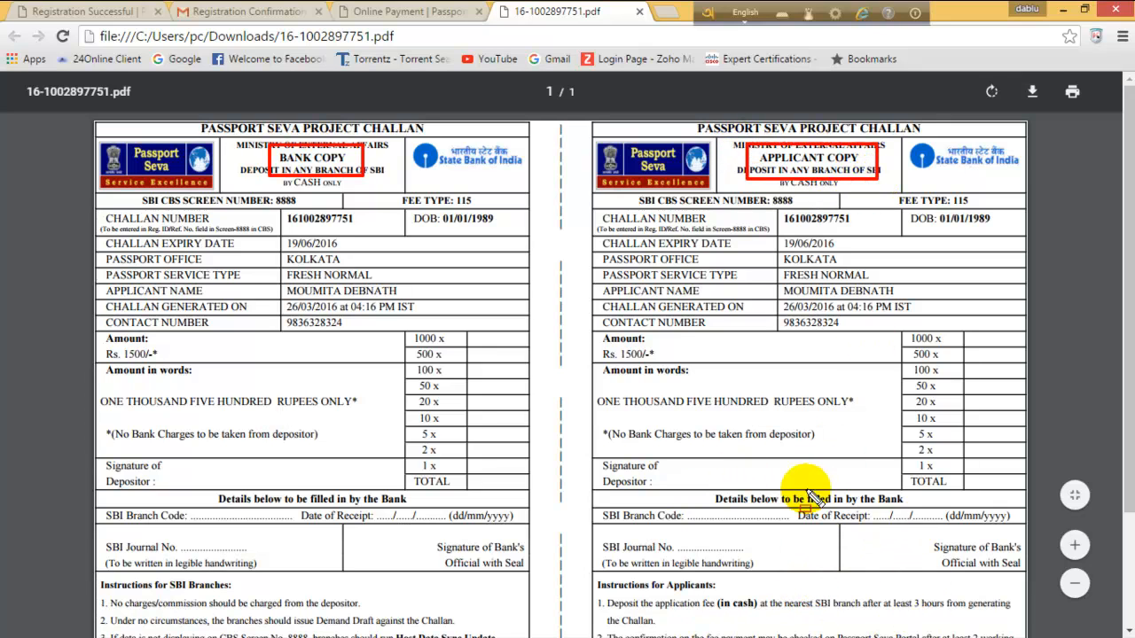
{"action": "mouse_move", "coordinate": [679, 501]}
{"action": "left_mouse_down"}
{"action": "mouse_move", "coordinate": [886, 634]}
{"action": "mouse_move", "coordinate": [1015, 628]}
{"action": "left_mouse_up"}
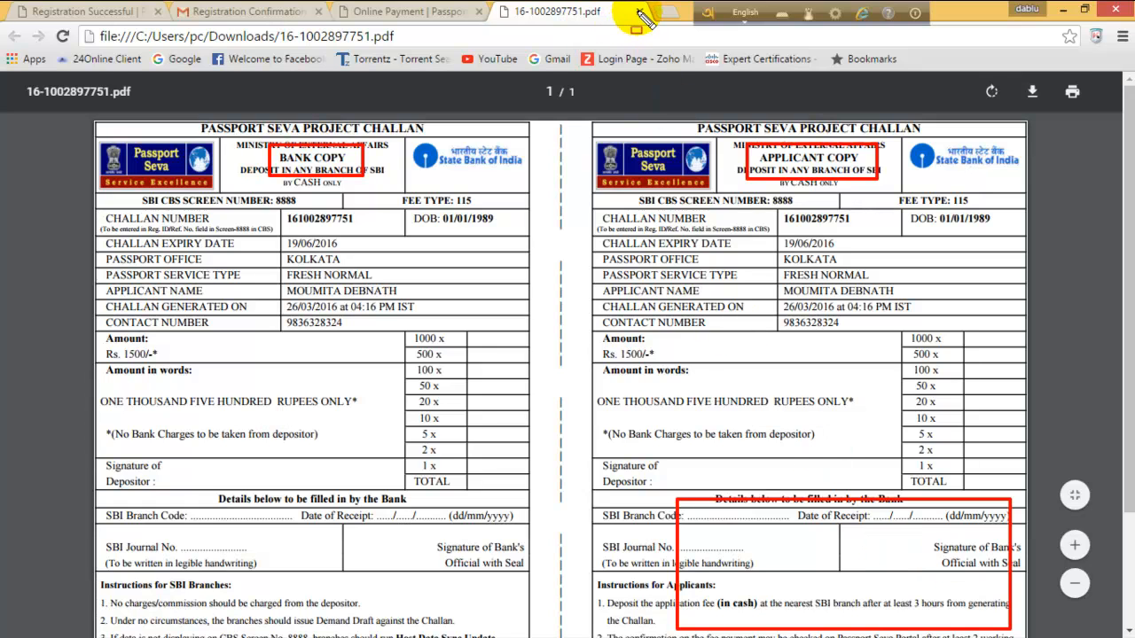
Close the challan PDF and the payment portal tab, returning to the Gmail confirmation email.
{"action": "key", "text": "Escape"}
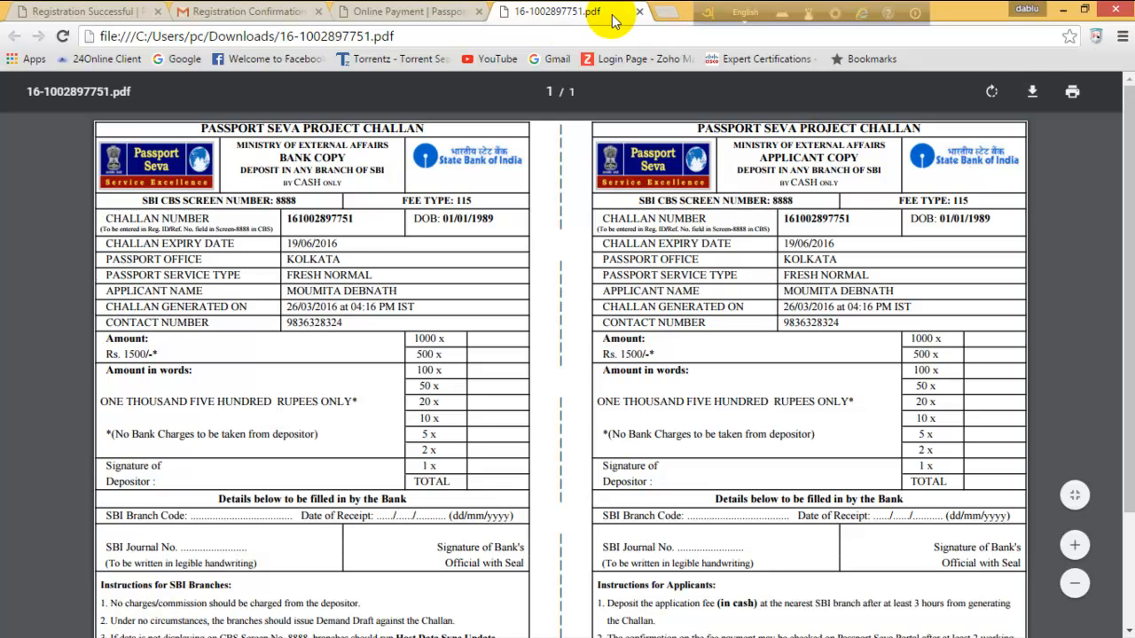
{"action": "left_click", "coordinate": [639, 13]}
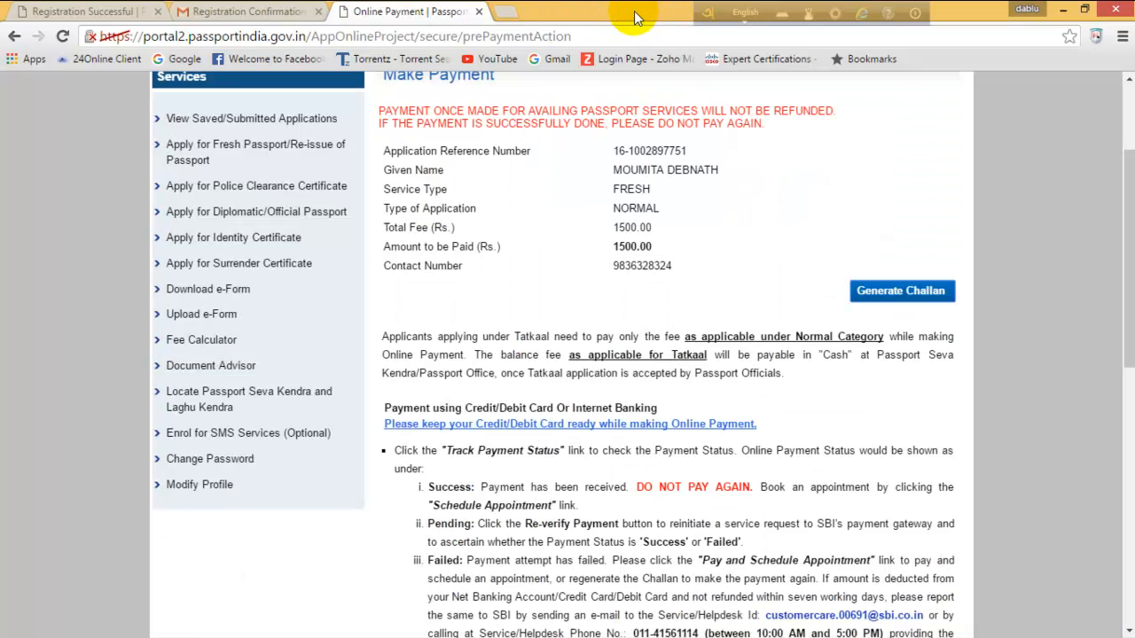
{"action": "left_click", "coordinate": [480, 13]}
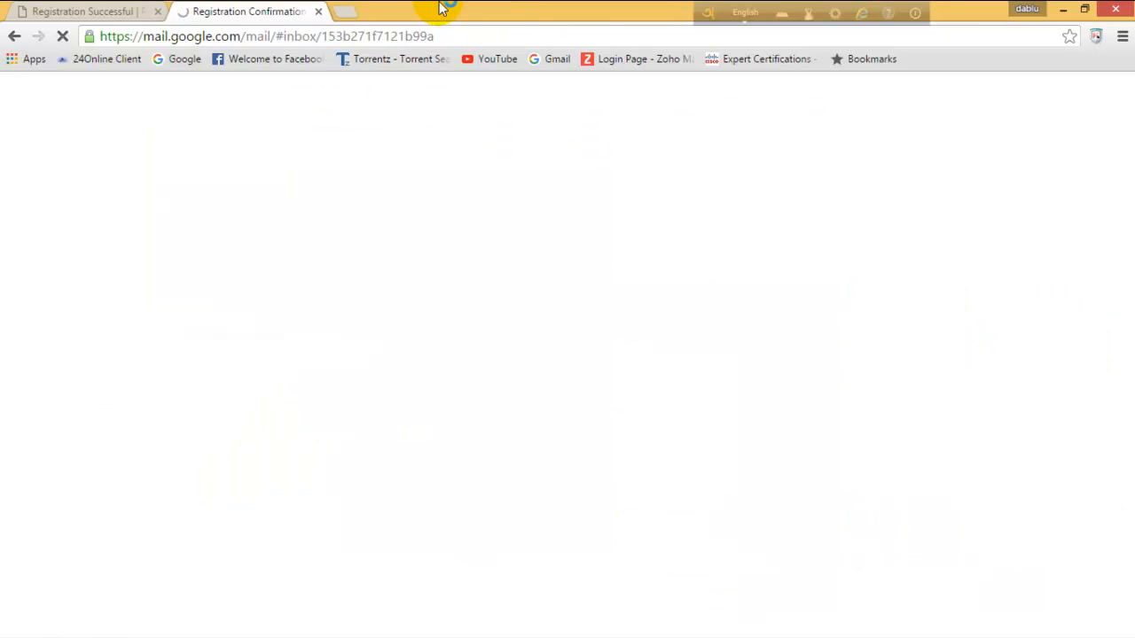